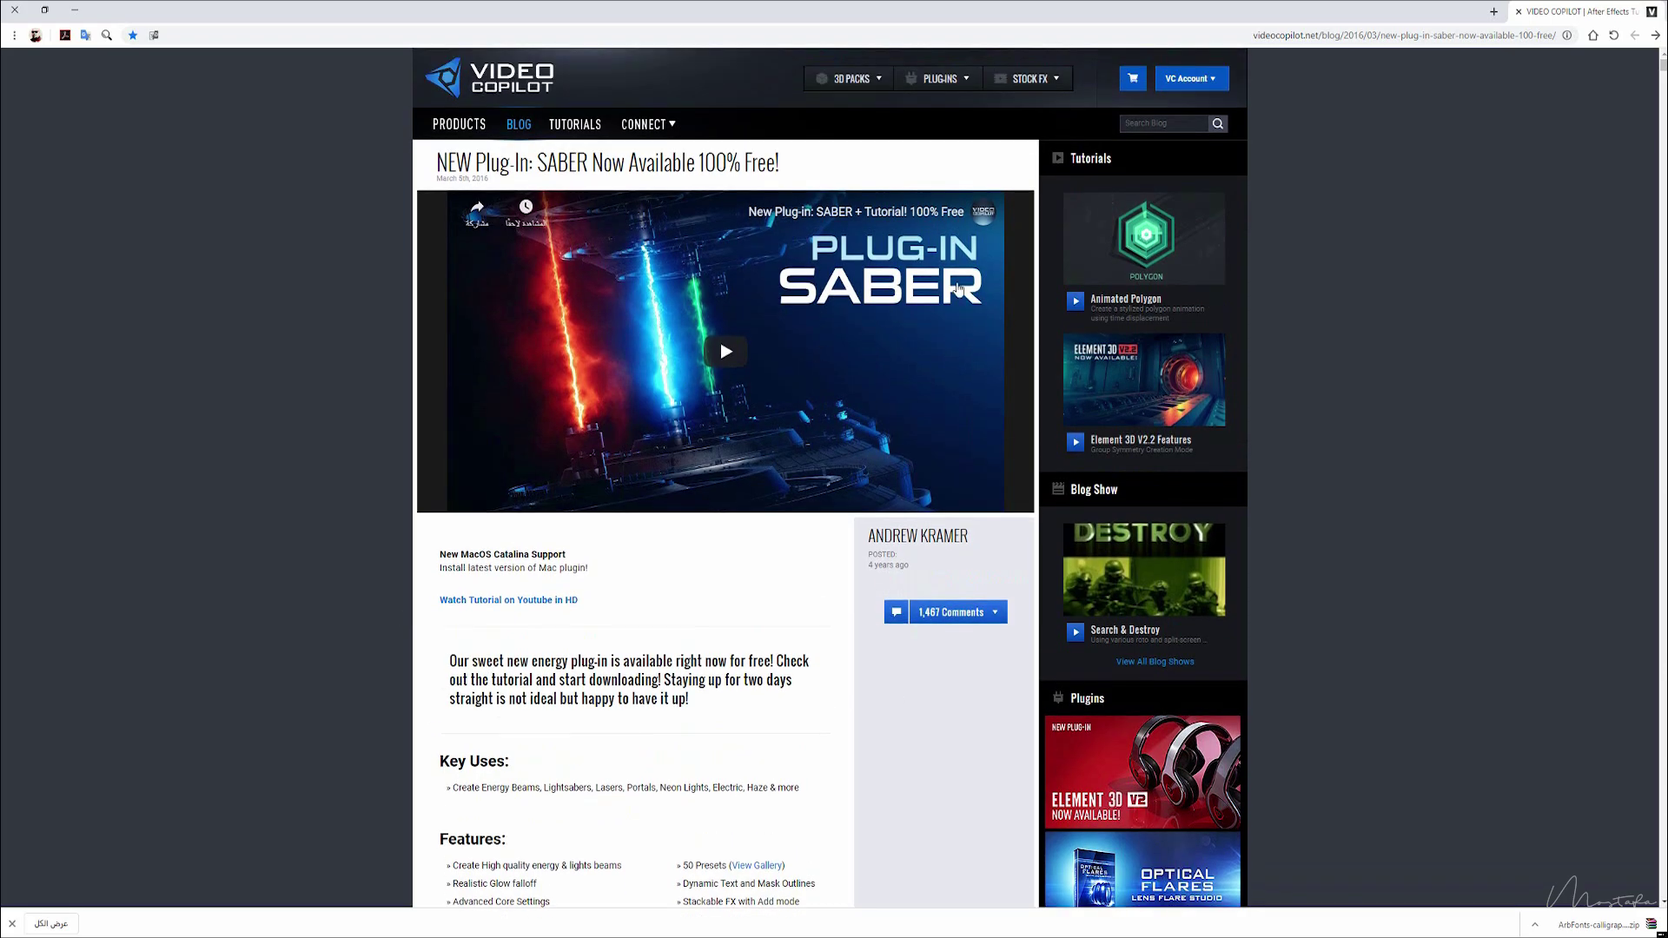
Download the Windows version of the Saber plug-in for After Effects from the Video Copilot blog post.
scroll(710, 558, down, 1)
scroll(710, 558, down, 1)
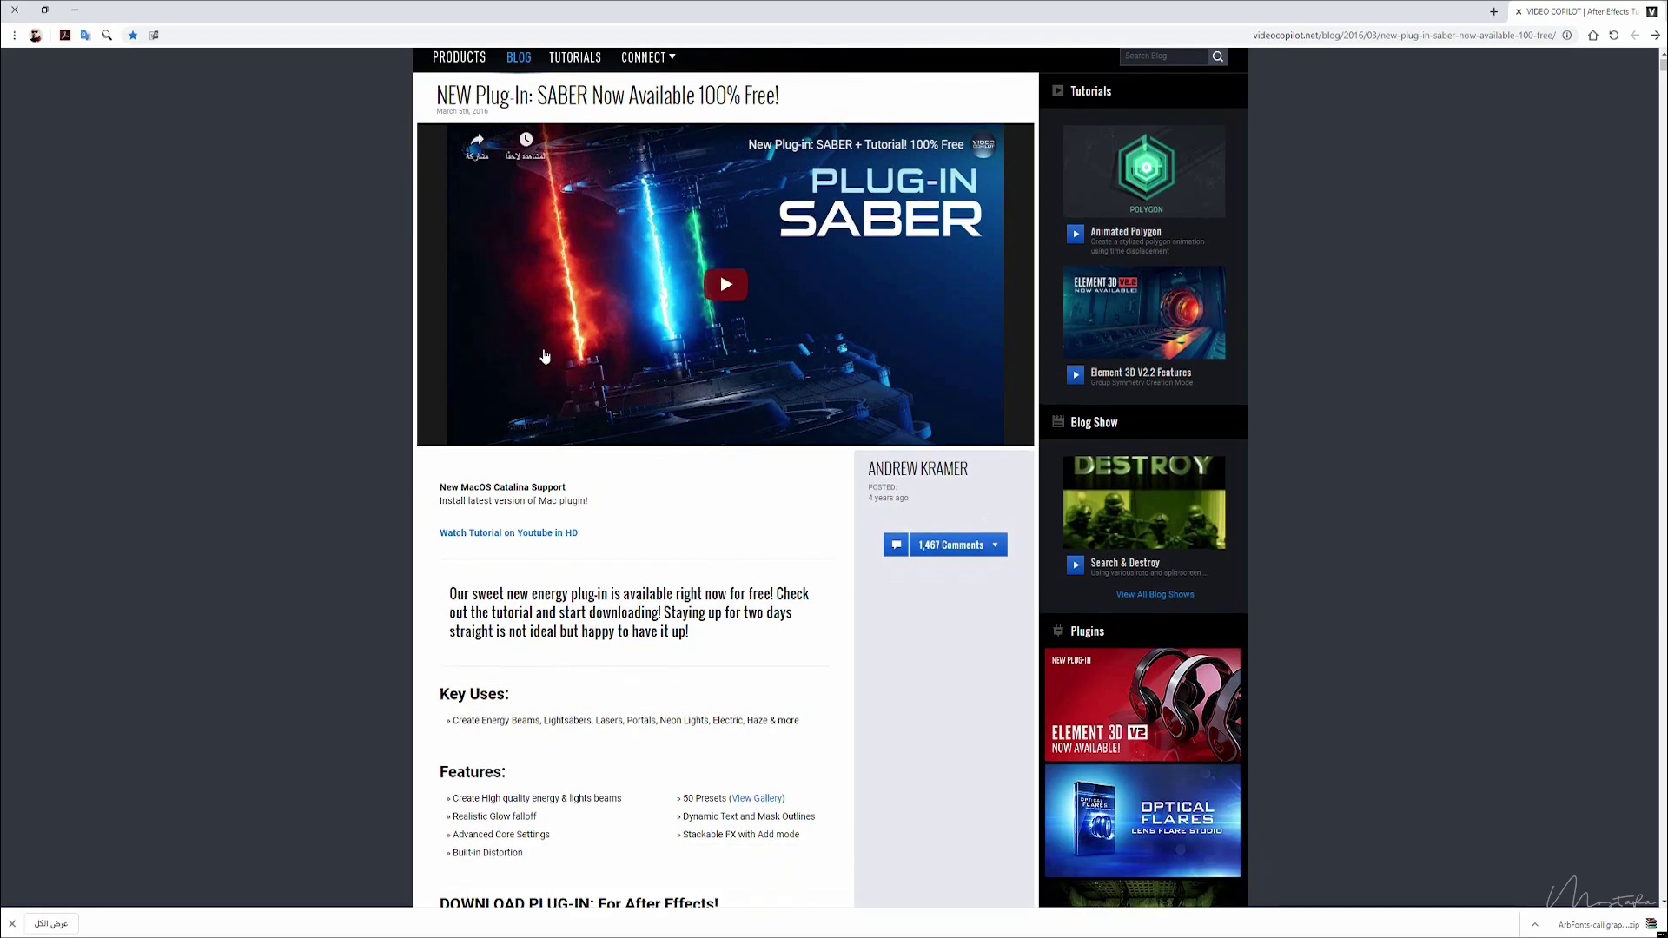
scroll(710, 549, down, 4)
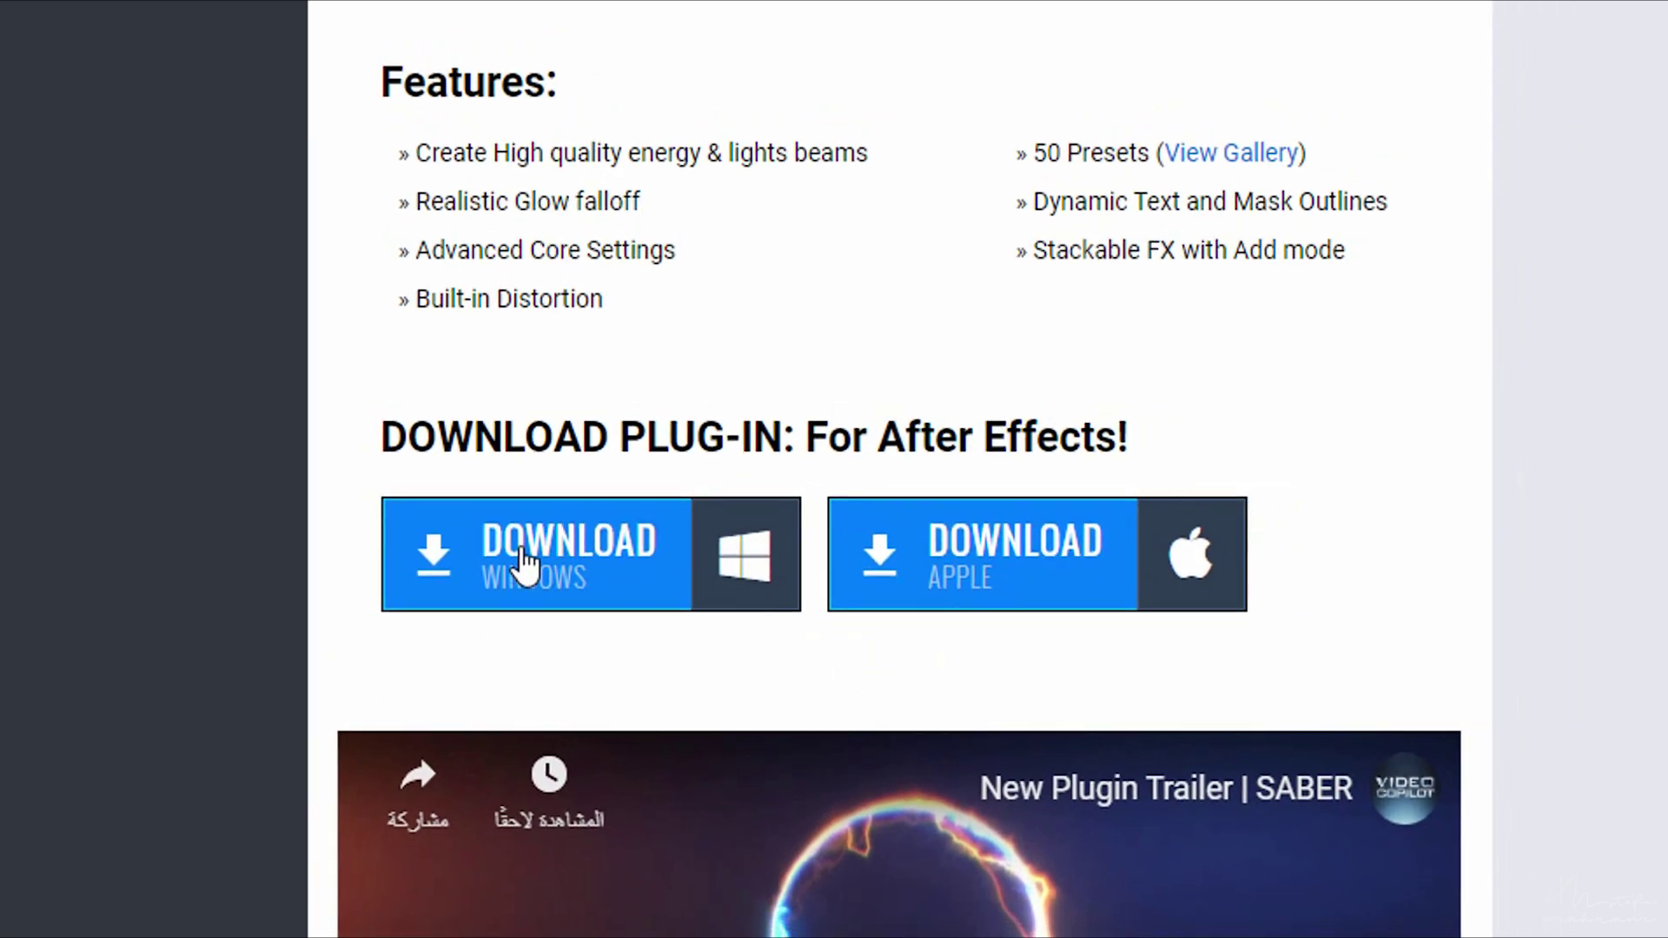
click(477, 567)
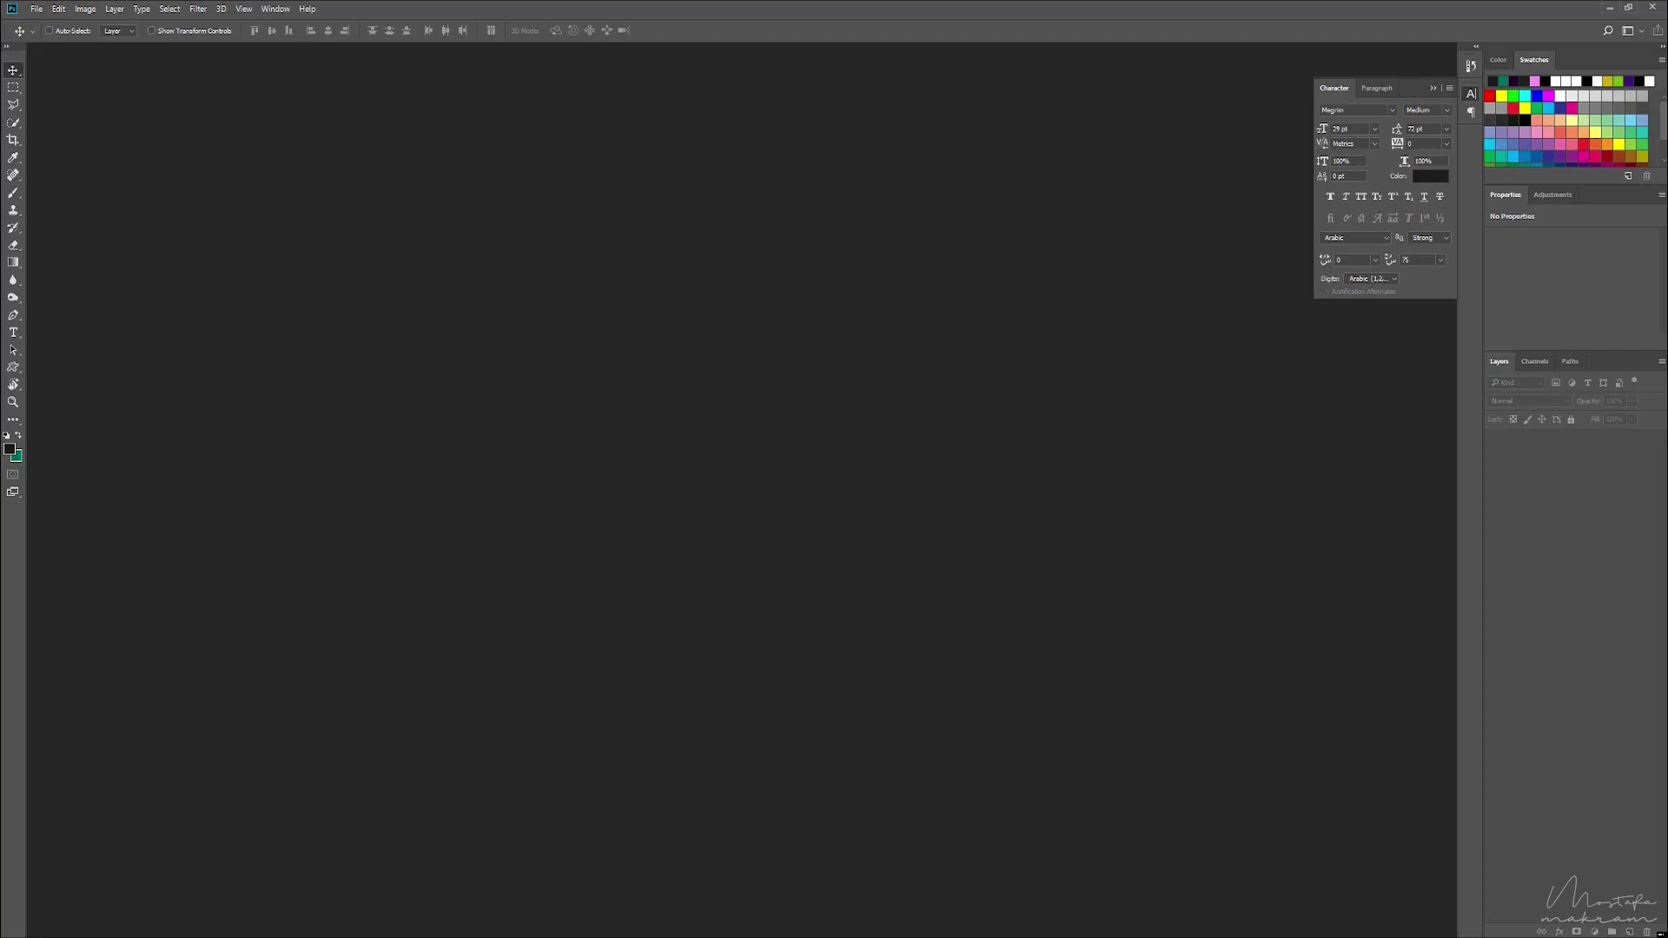
Switch to Photoshop and open arbfonts-islamic-arabic-calligraphy10-2.svg, rasterized at 300 pixels/inch in RGB Color.
click(1153, 221)
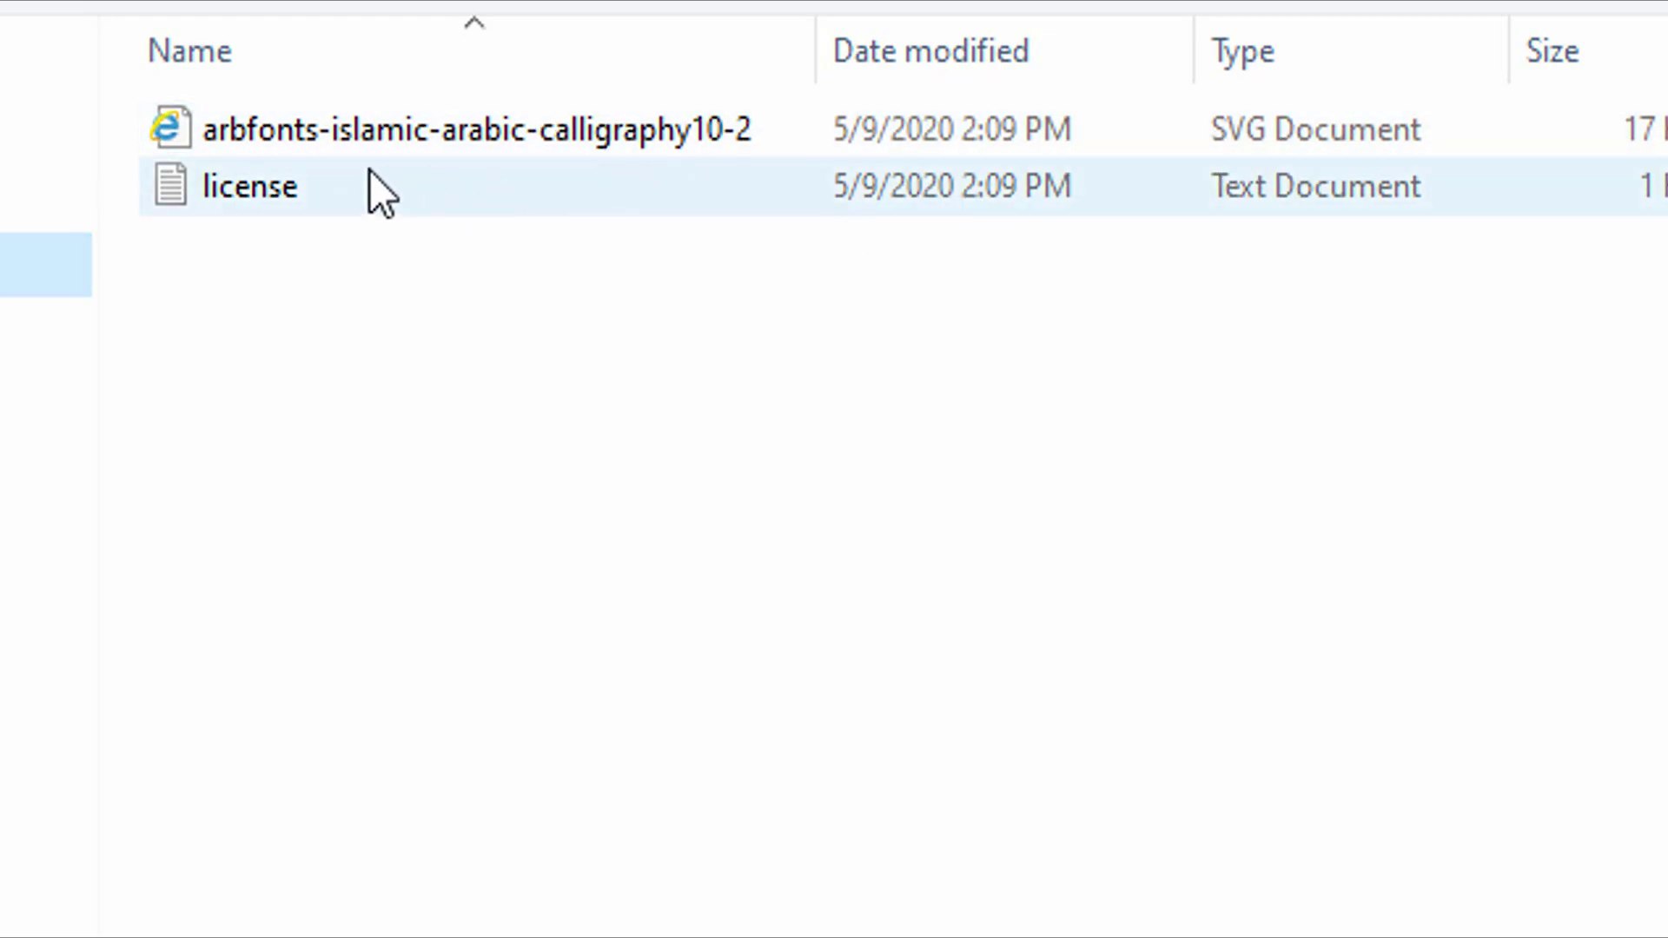
click(165, 139)
double_click(412, 139)
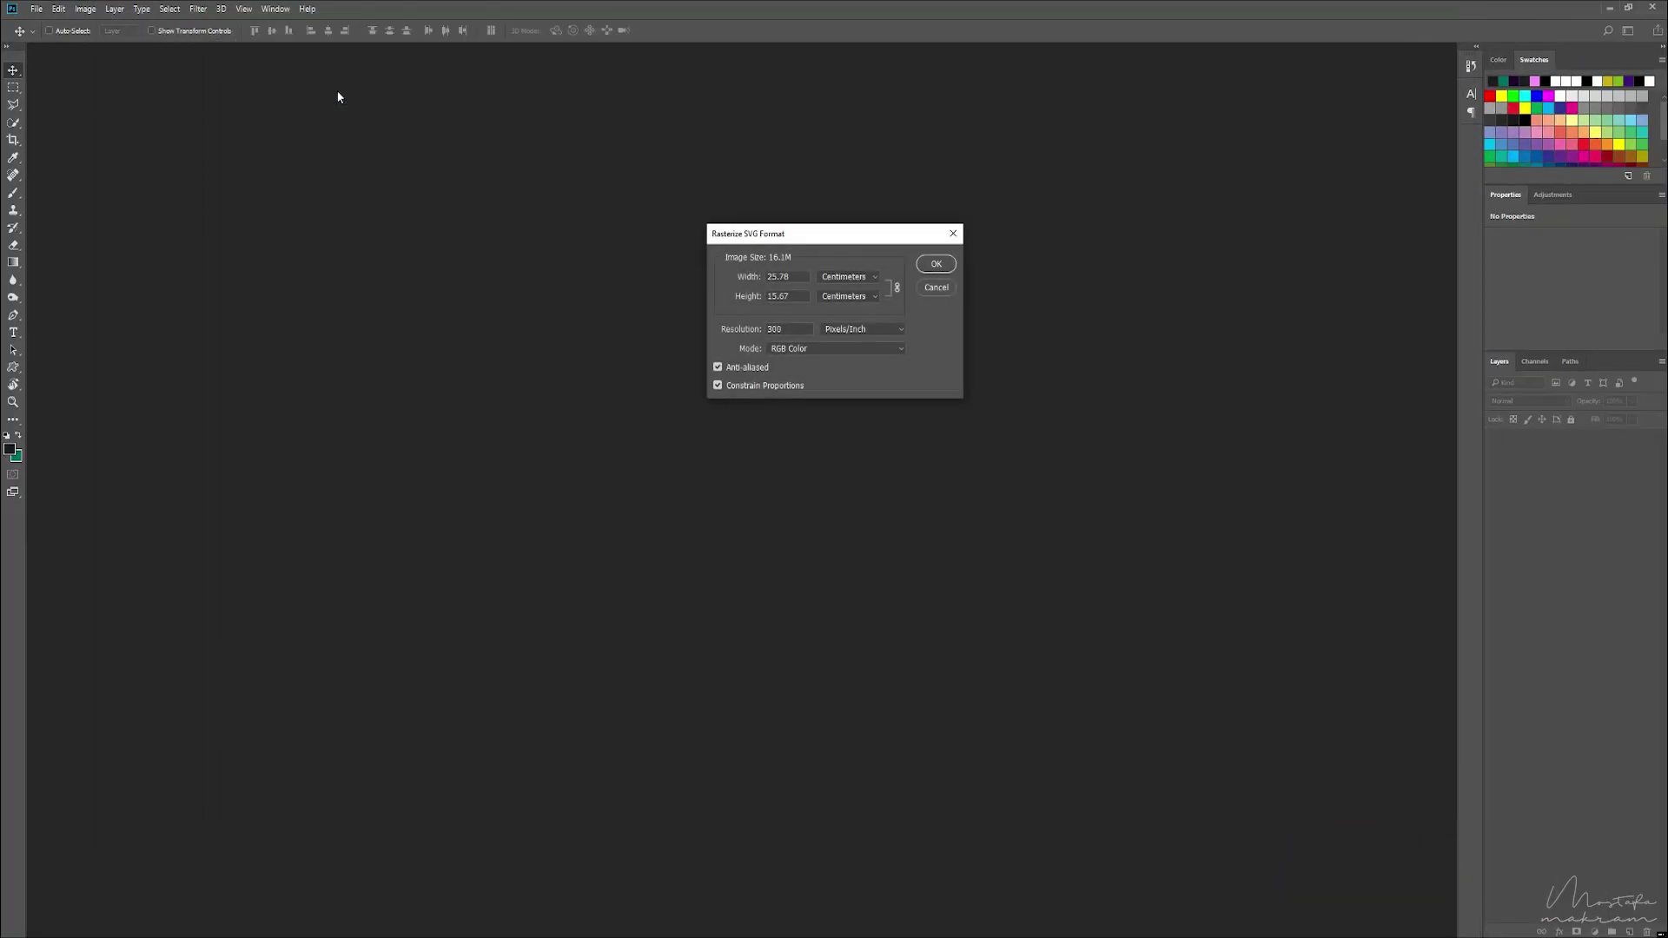
click(936, 264)
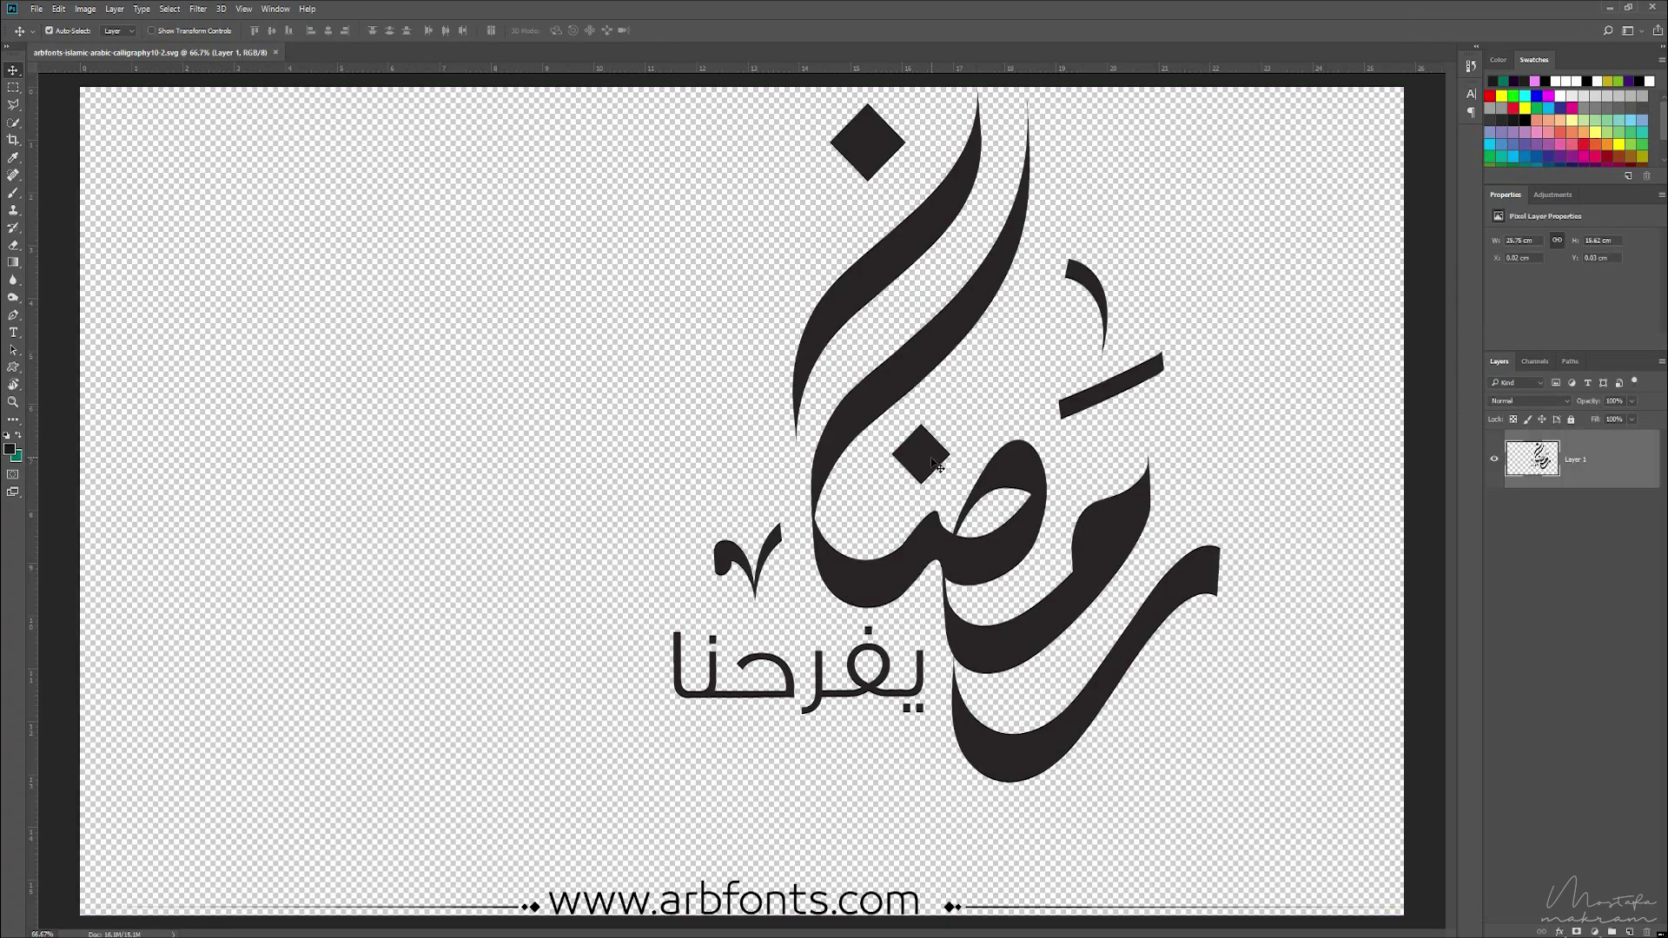
Outline the small Arabic line and the loose mark beside the calligraphy with the Polygonal Lasso, delete them and deselect.
key(ctrl+minus)
key(ctrl+minus)
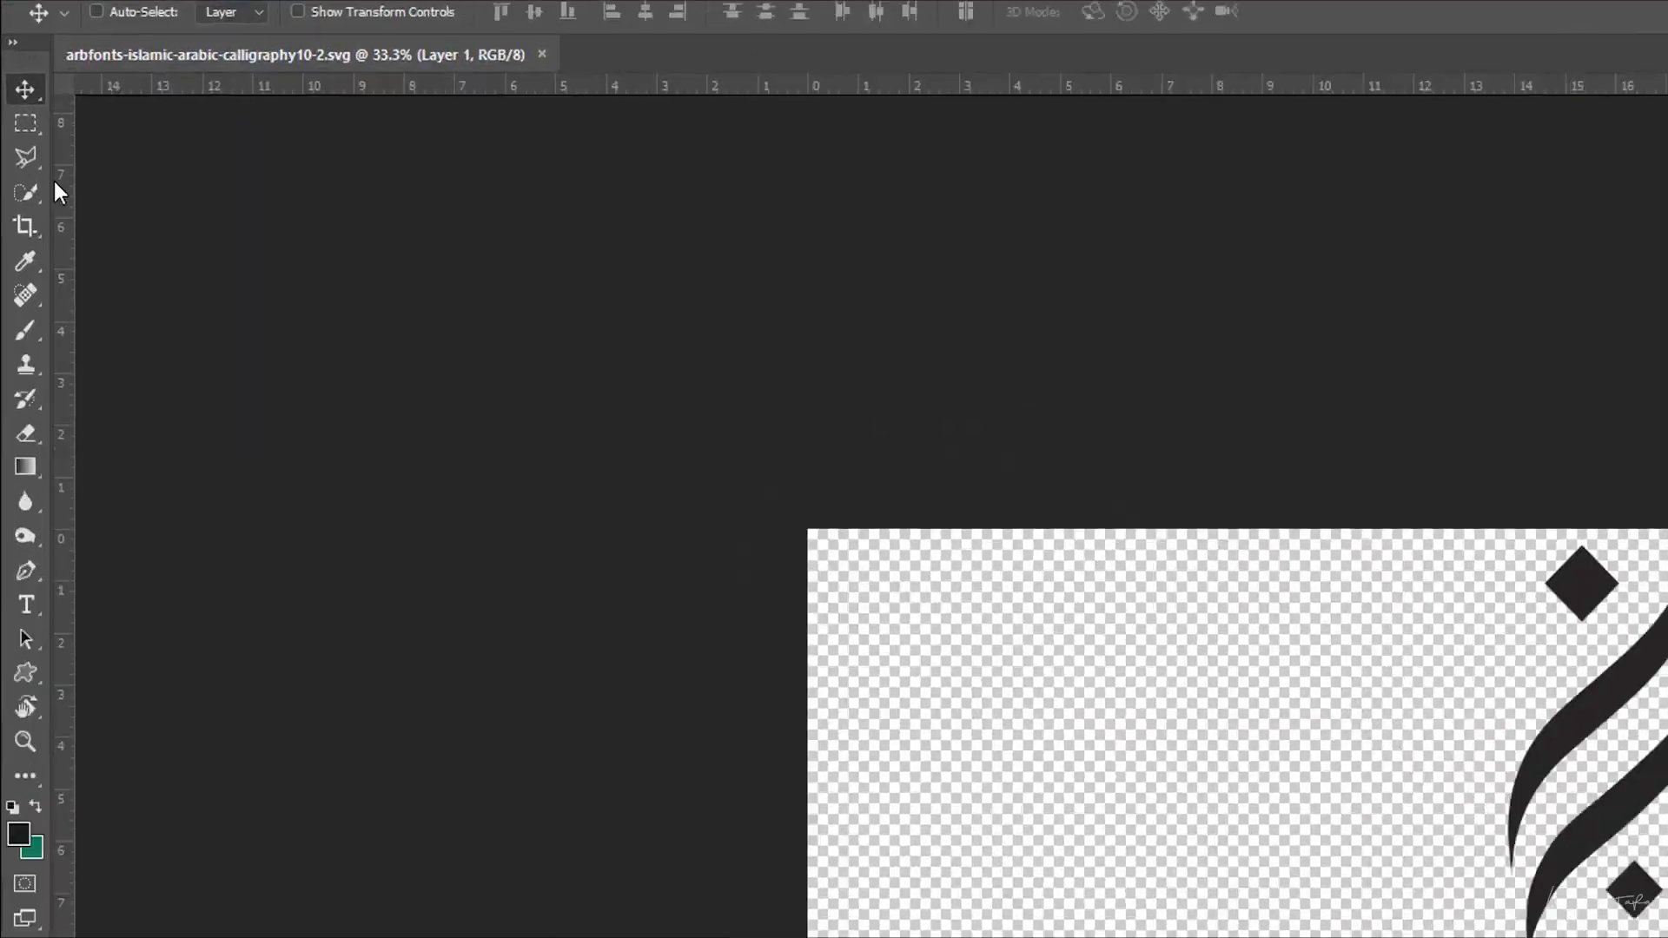
click(13, 104)
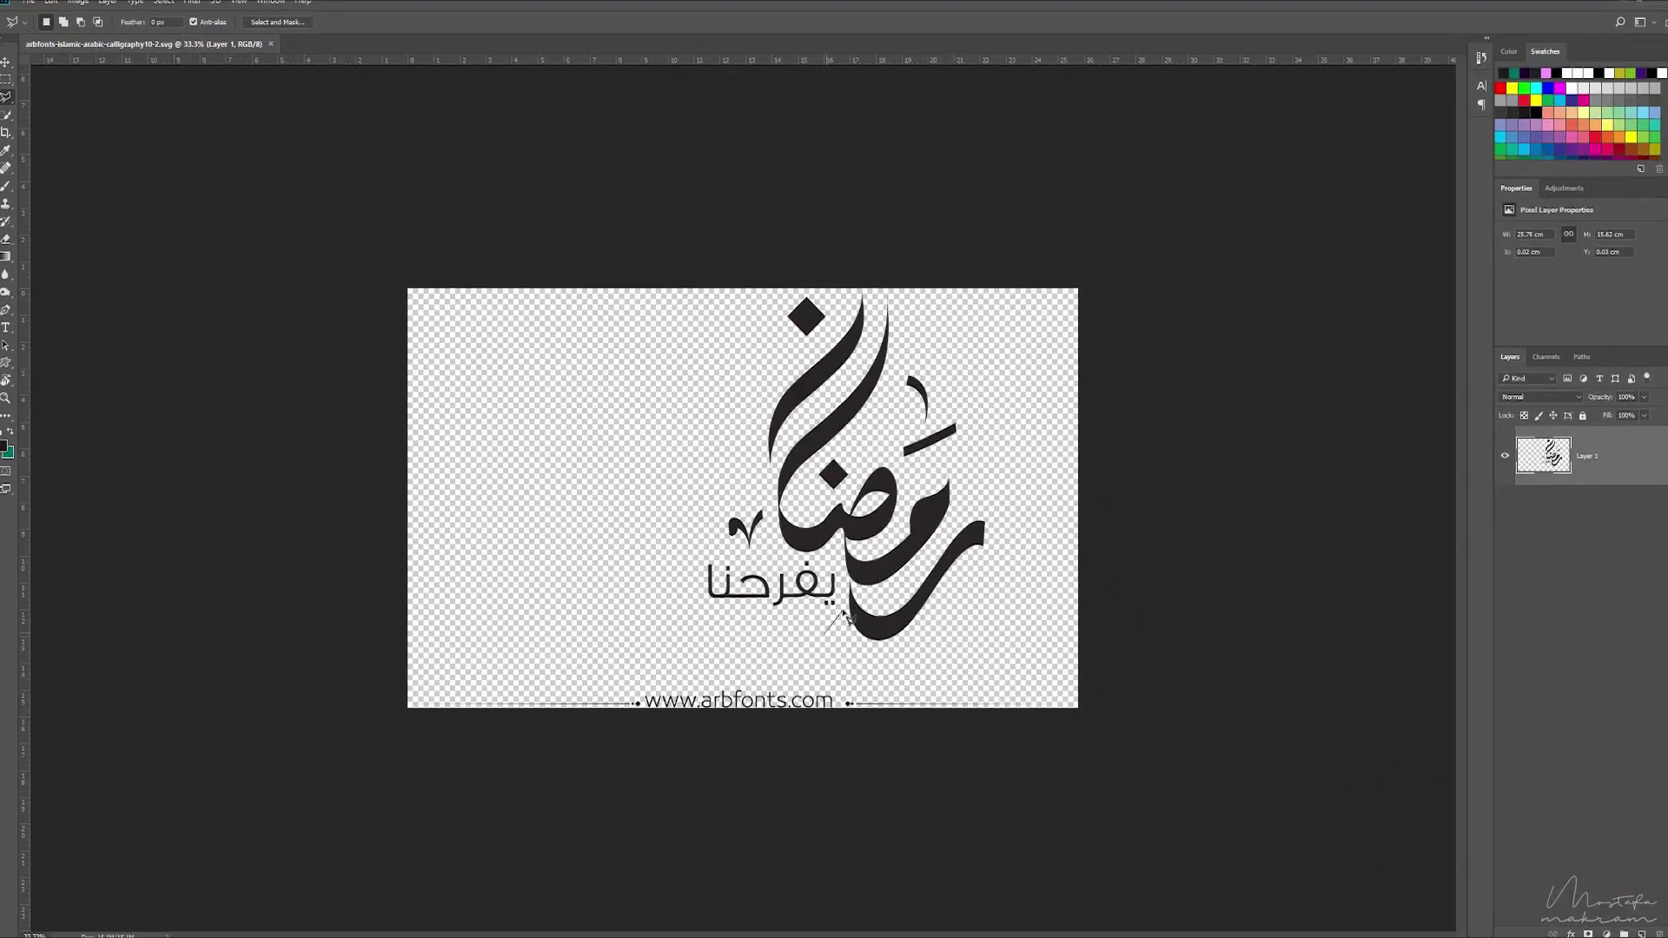
click(841, 609)
click(825, 554)
click(752, 544)
click(767, 520)
click(760, 485)
click(681, 471)
click(623, 554)
click(720, 616)
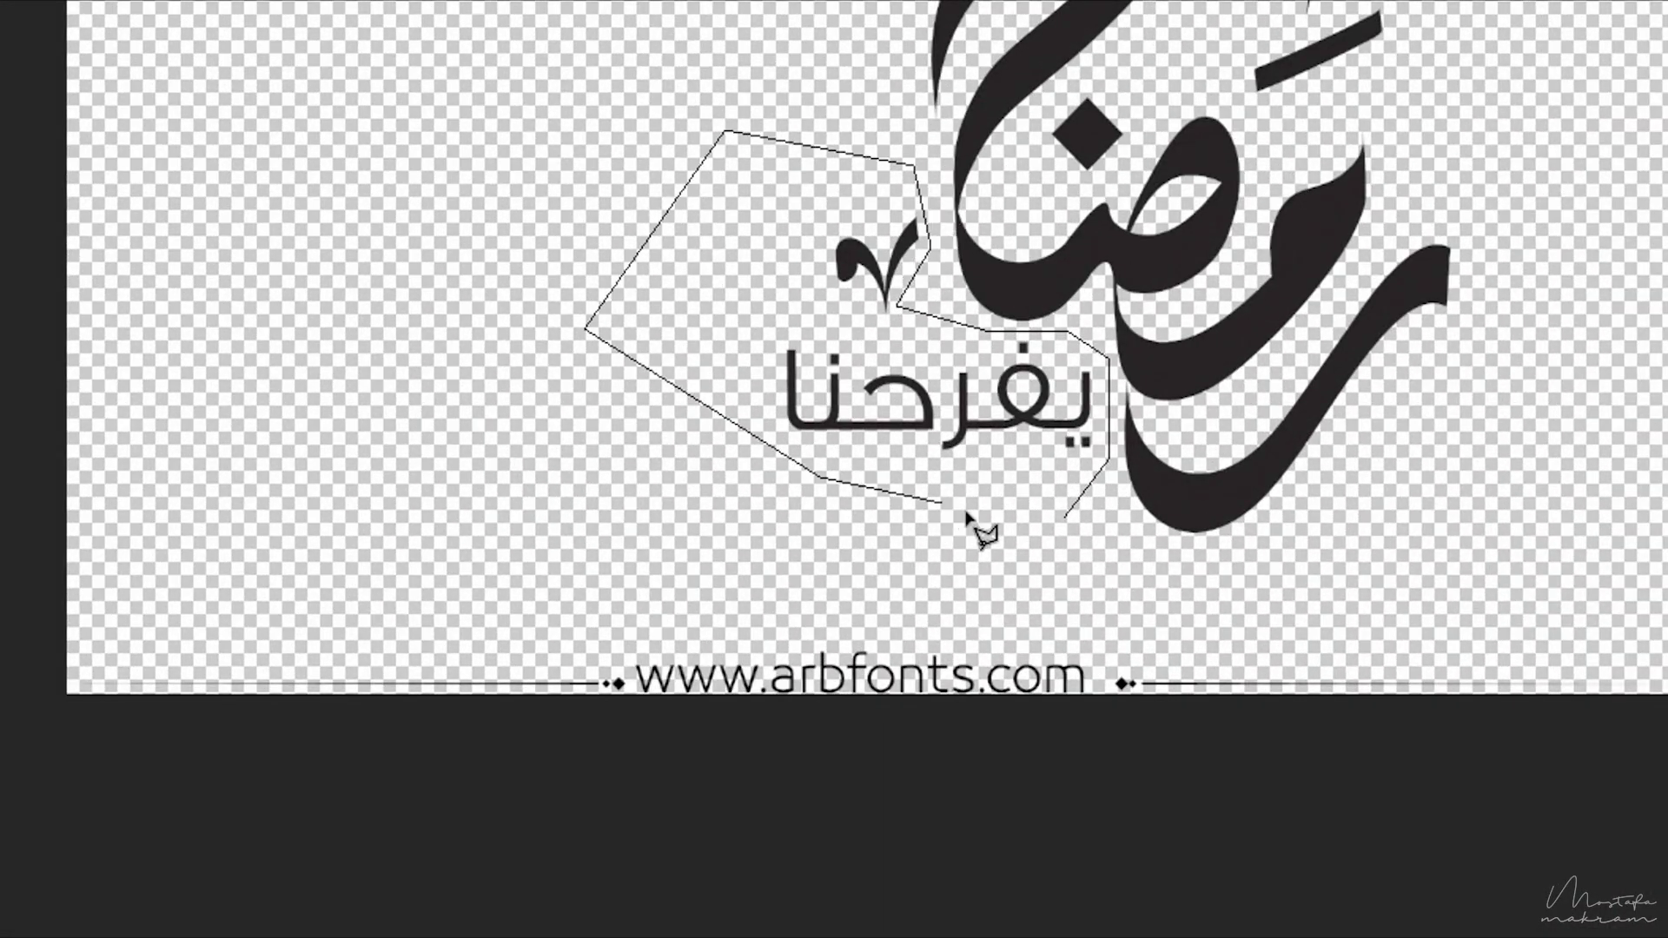
click(1066, 519)
key(Delete)
key(ctrl+d)
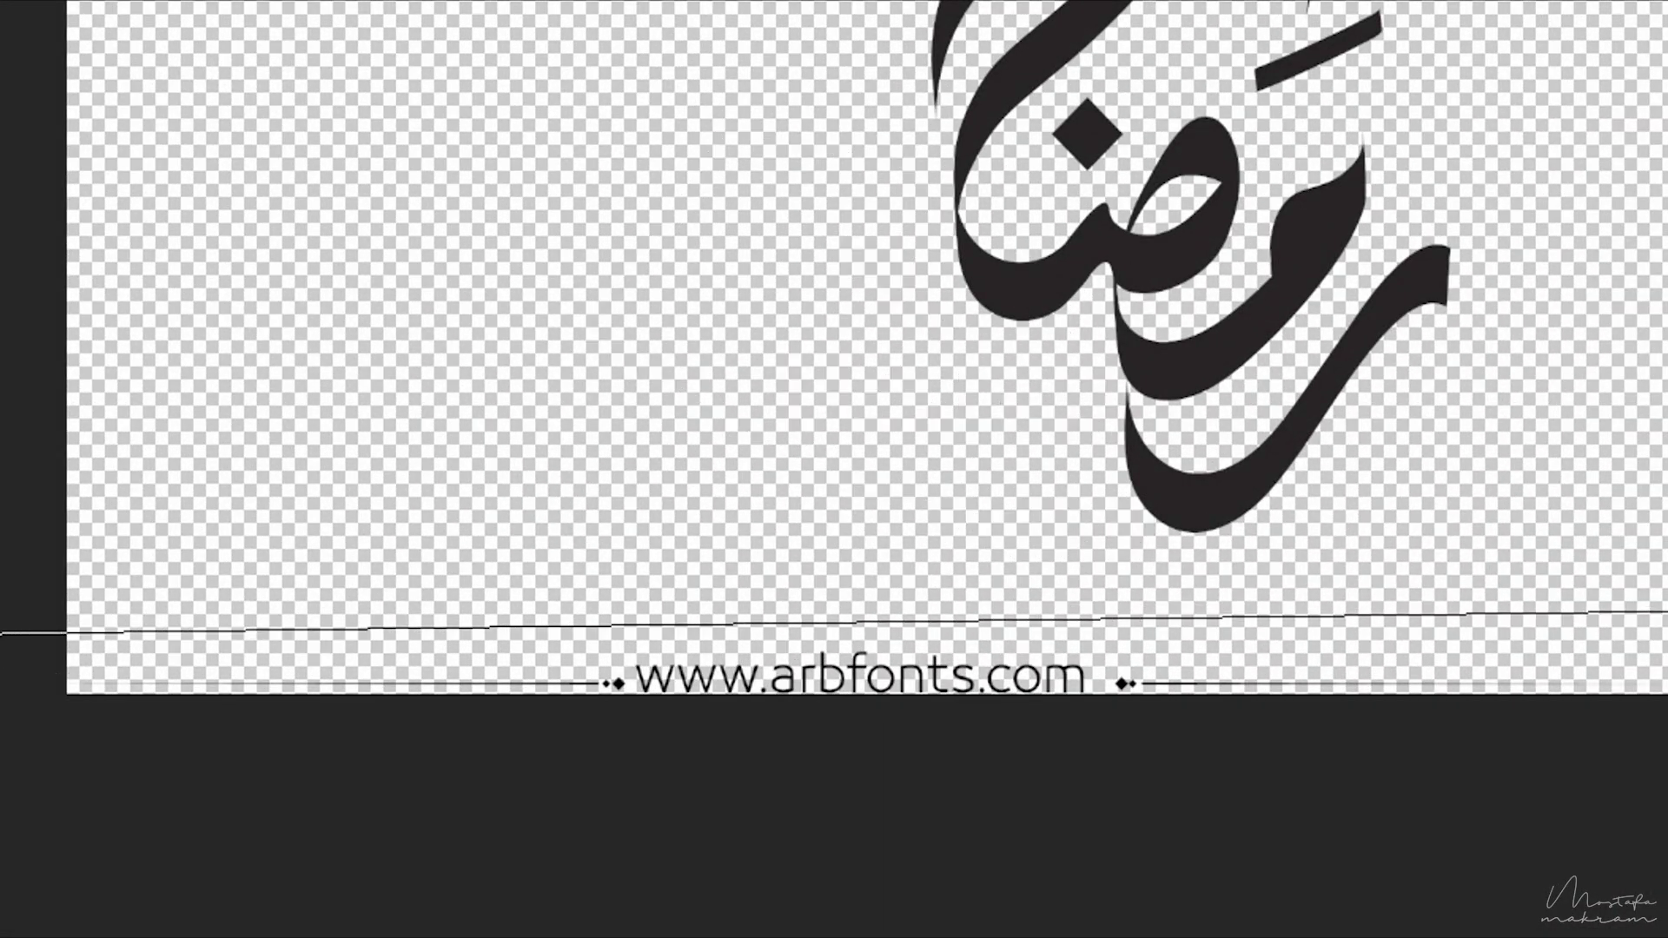
Delete the web address strip below the calligraphy and the loose accent strokes above its right-hand letters.
key(Return)
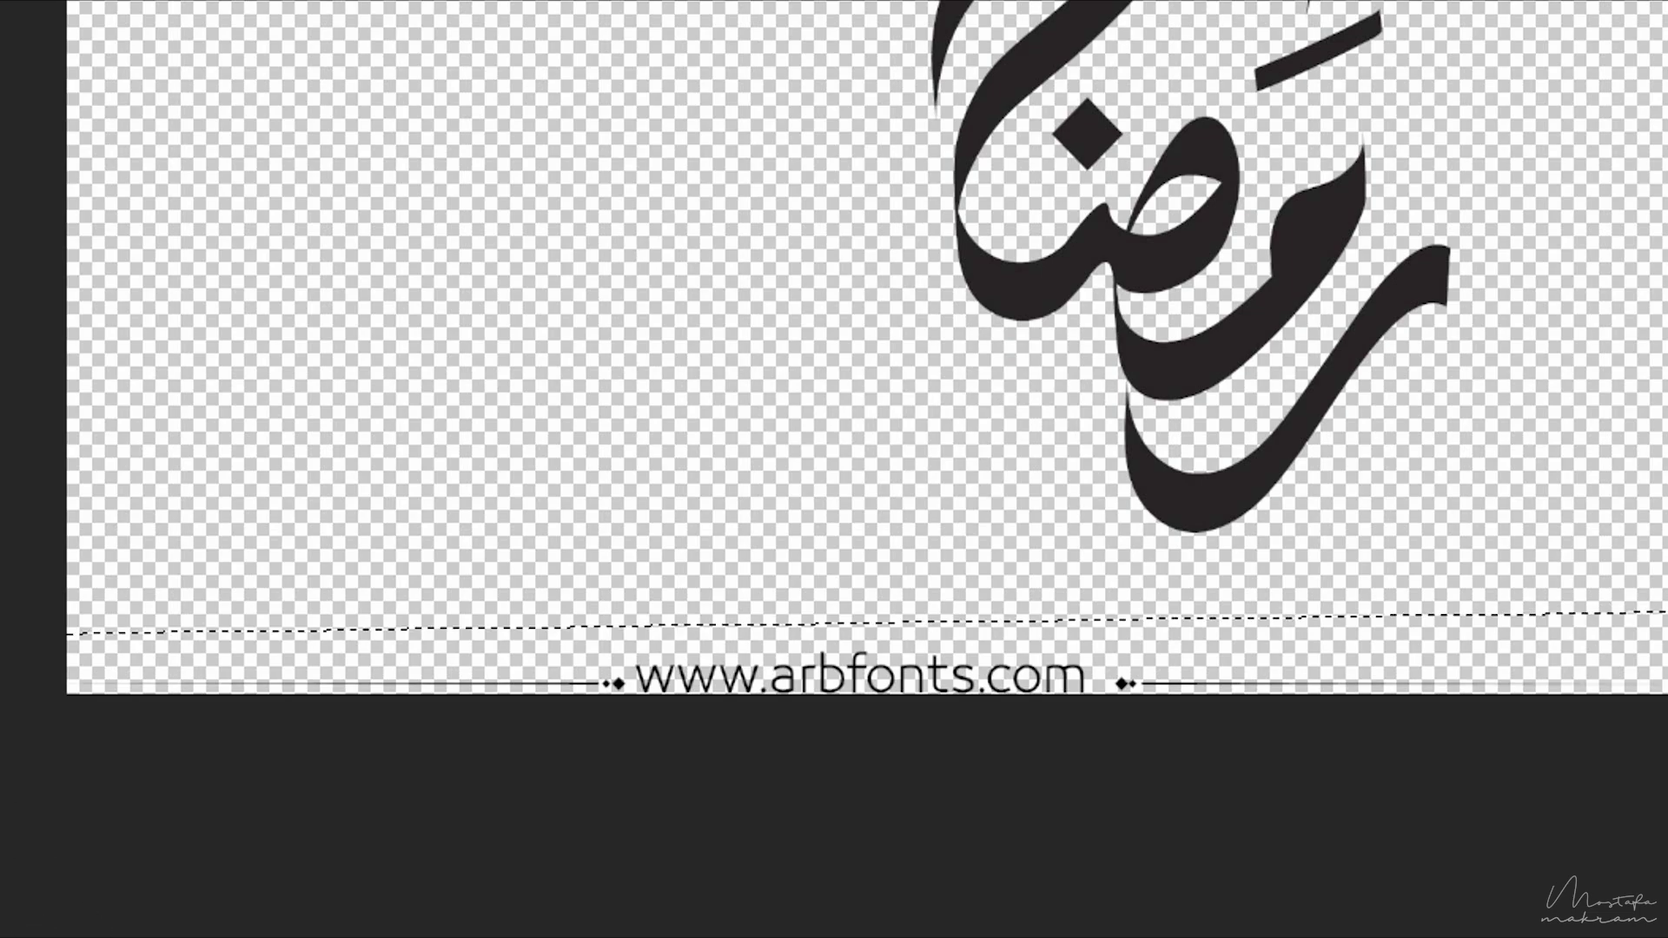
key(Delete)
click(1503, 42)
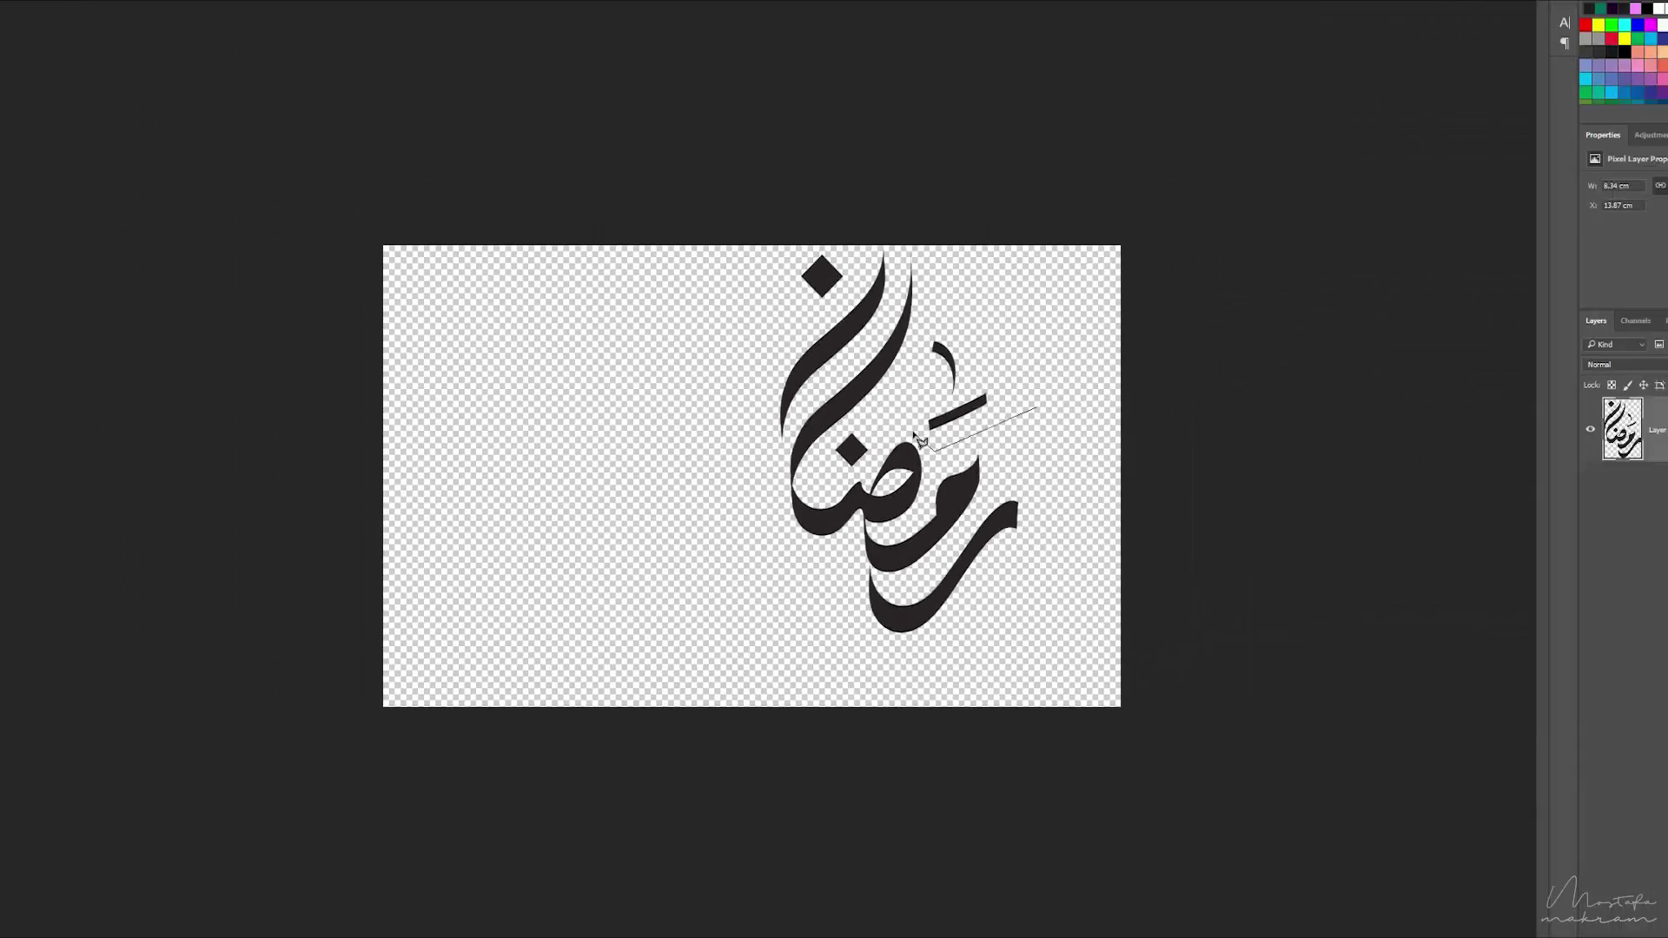
key(Return)
key(Delete)
key(ctrl+d)
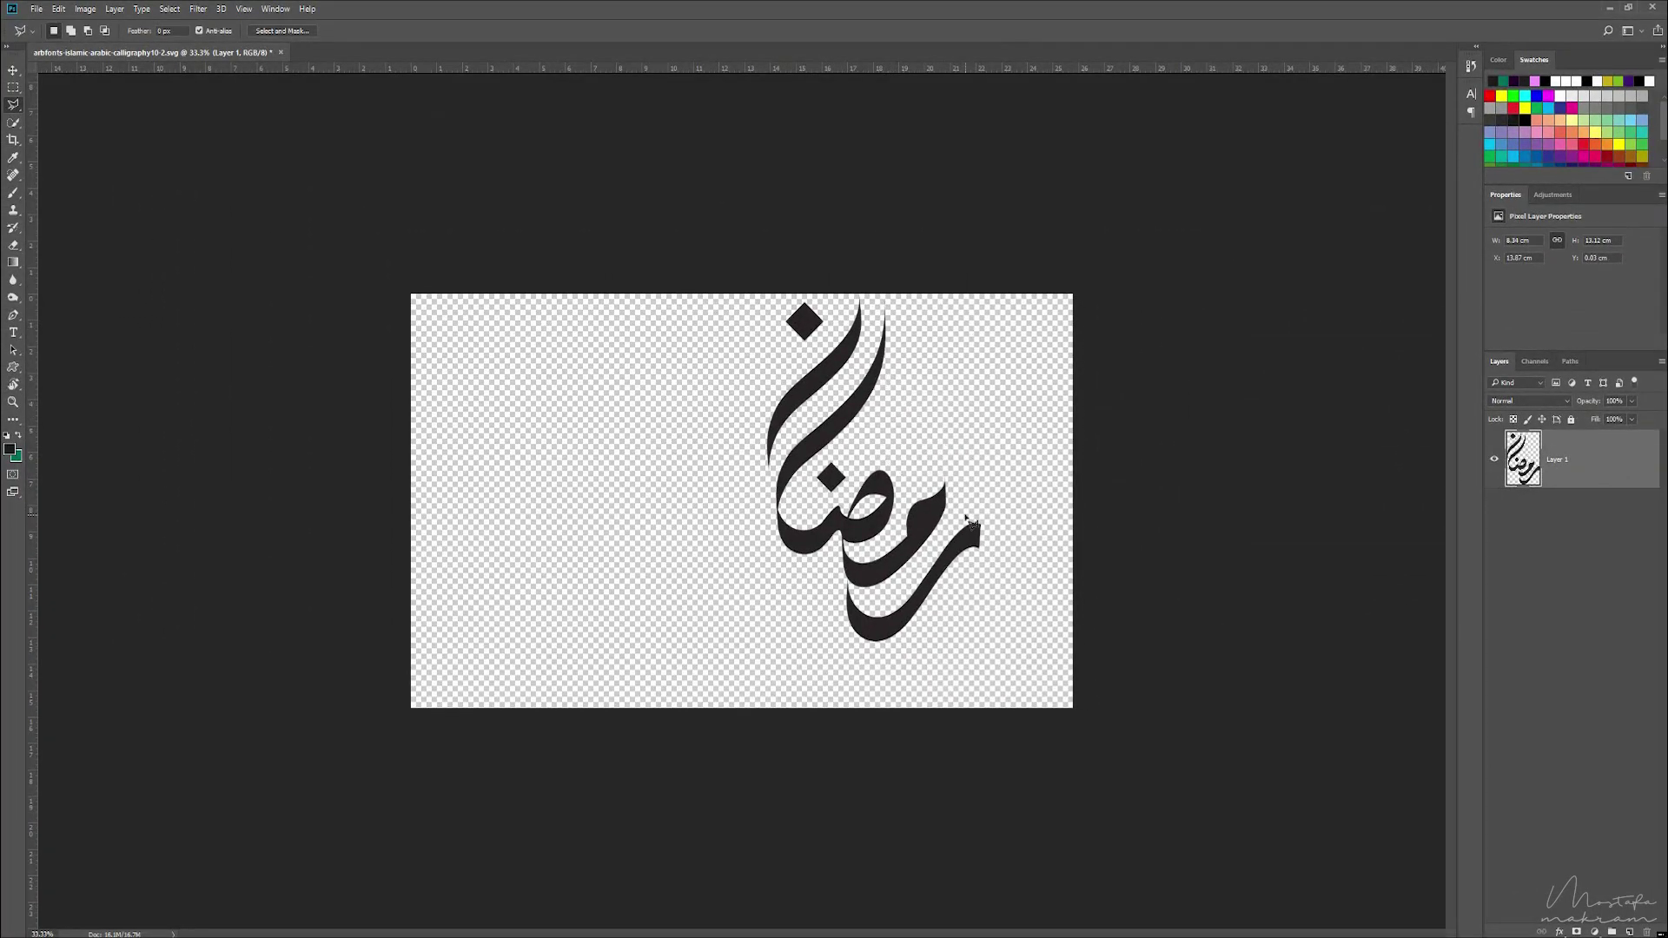
Create a new HDTV 1080p document of 1920 x 1080 px and copy the cleaned calligraphy layer into it.
key(ctrl+n)
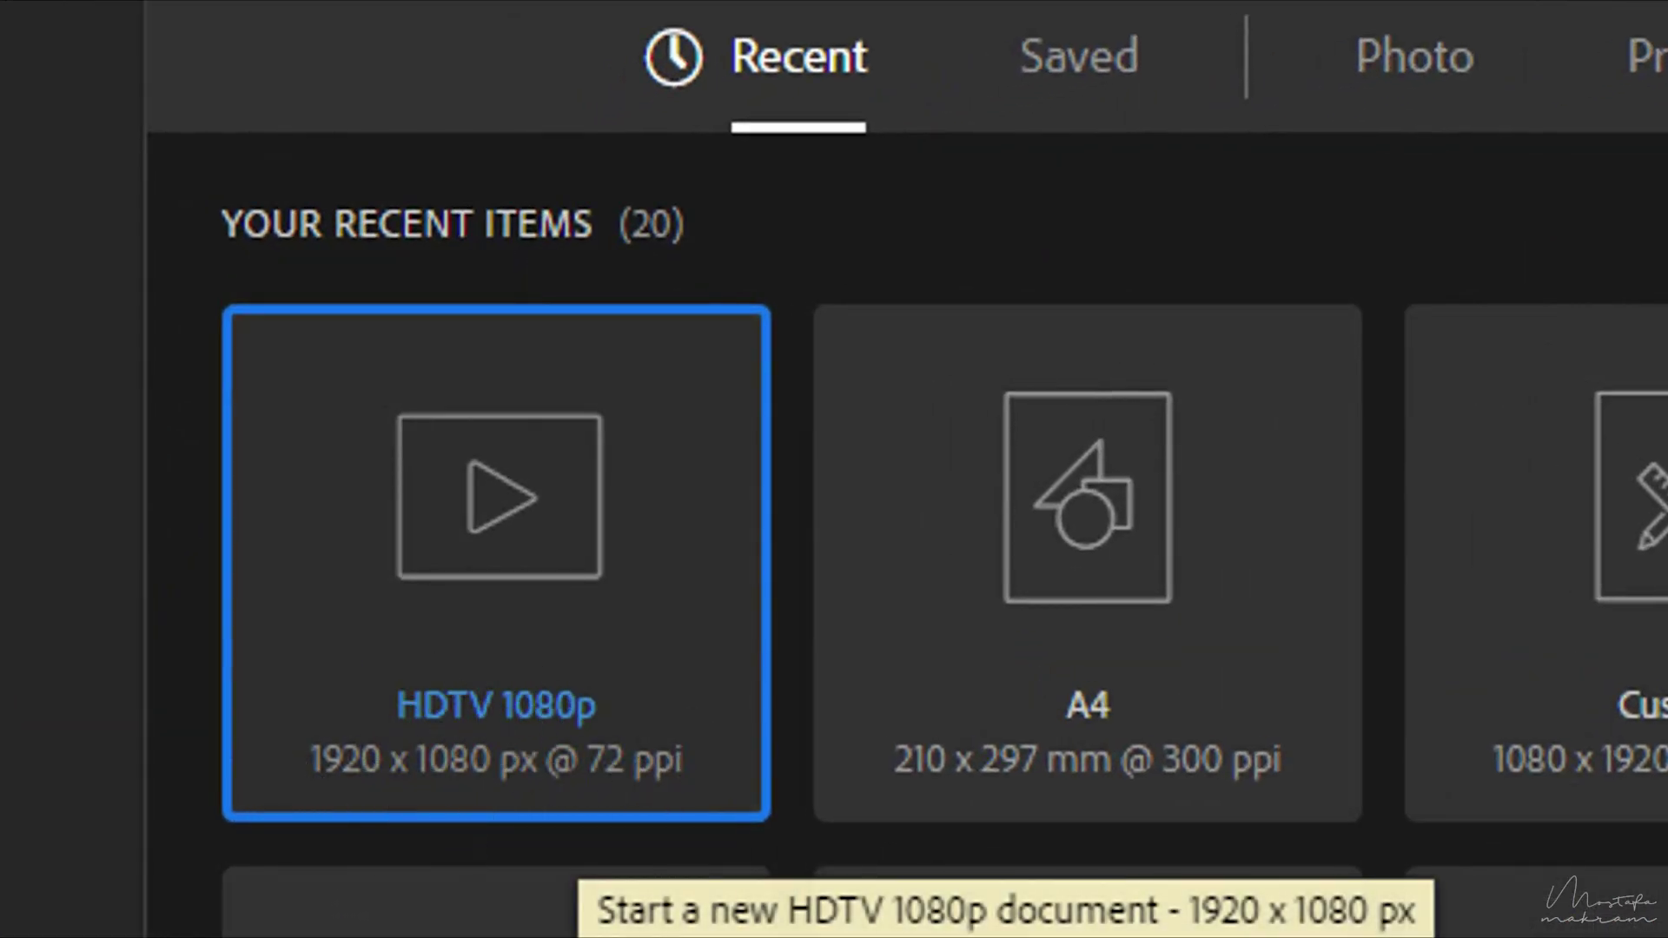
double_click(573, 808)
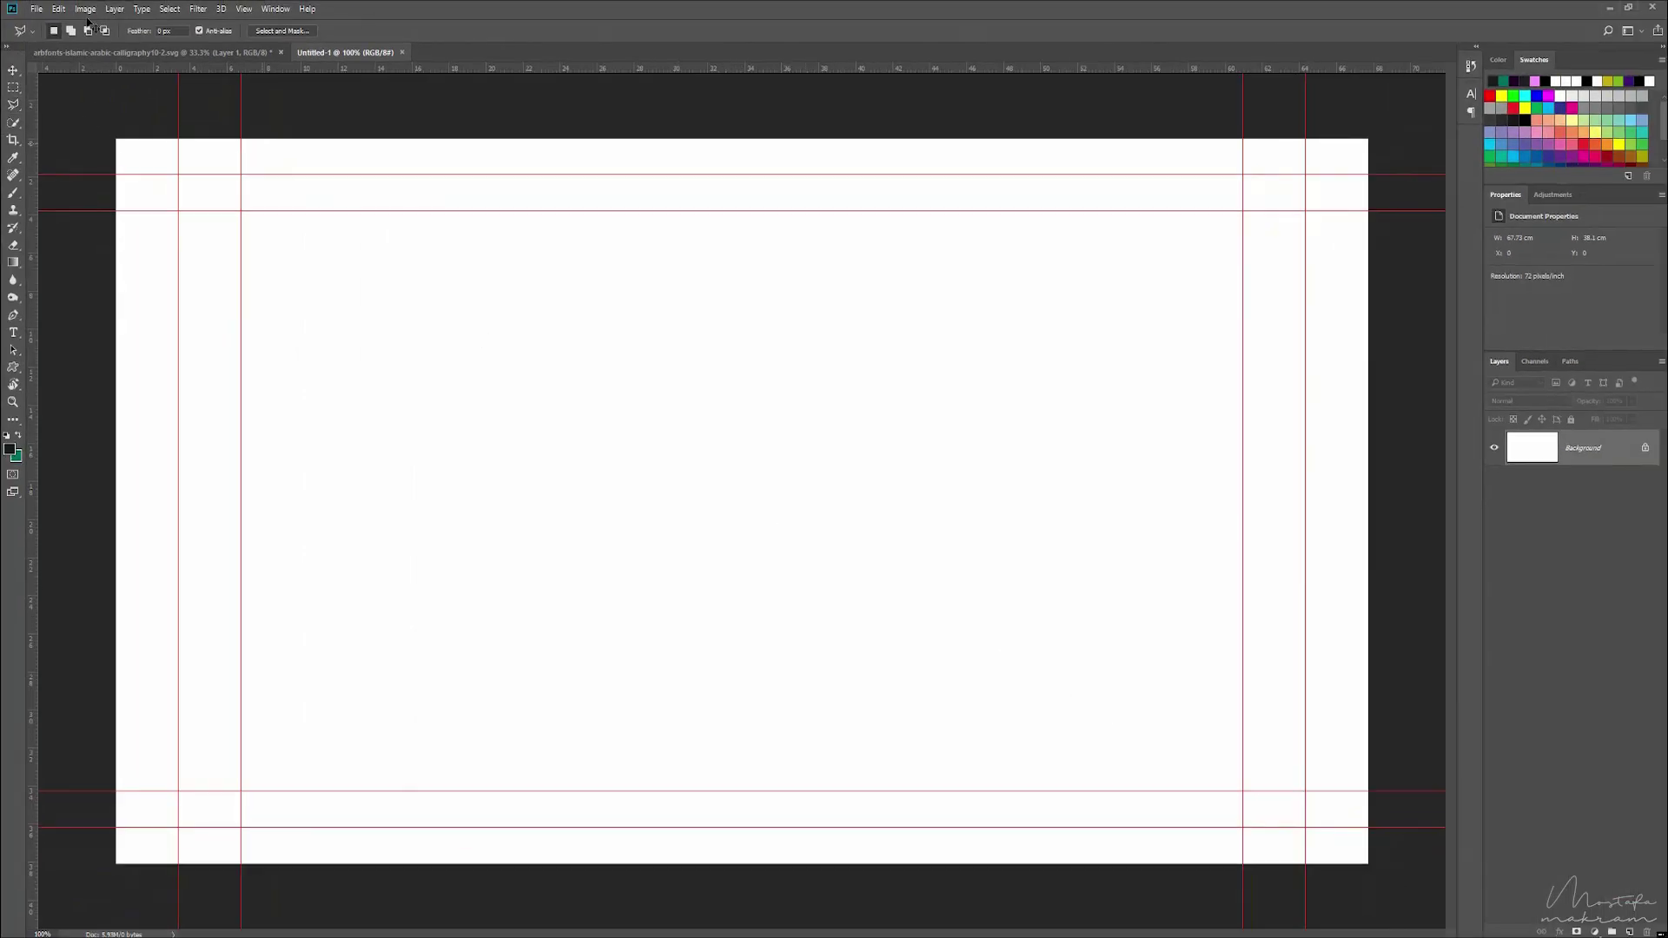
key(v)
click(173, 53)
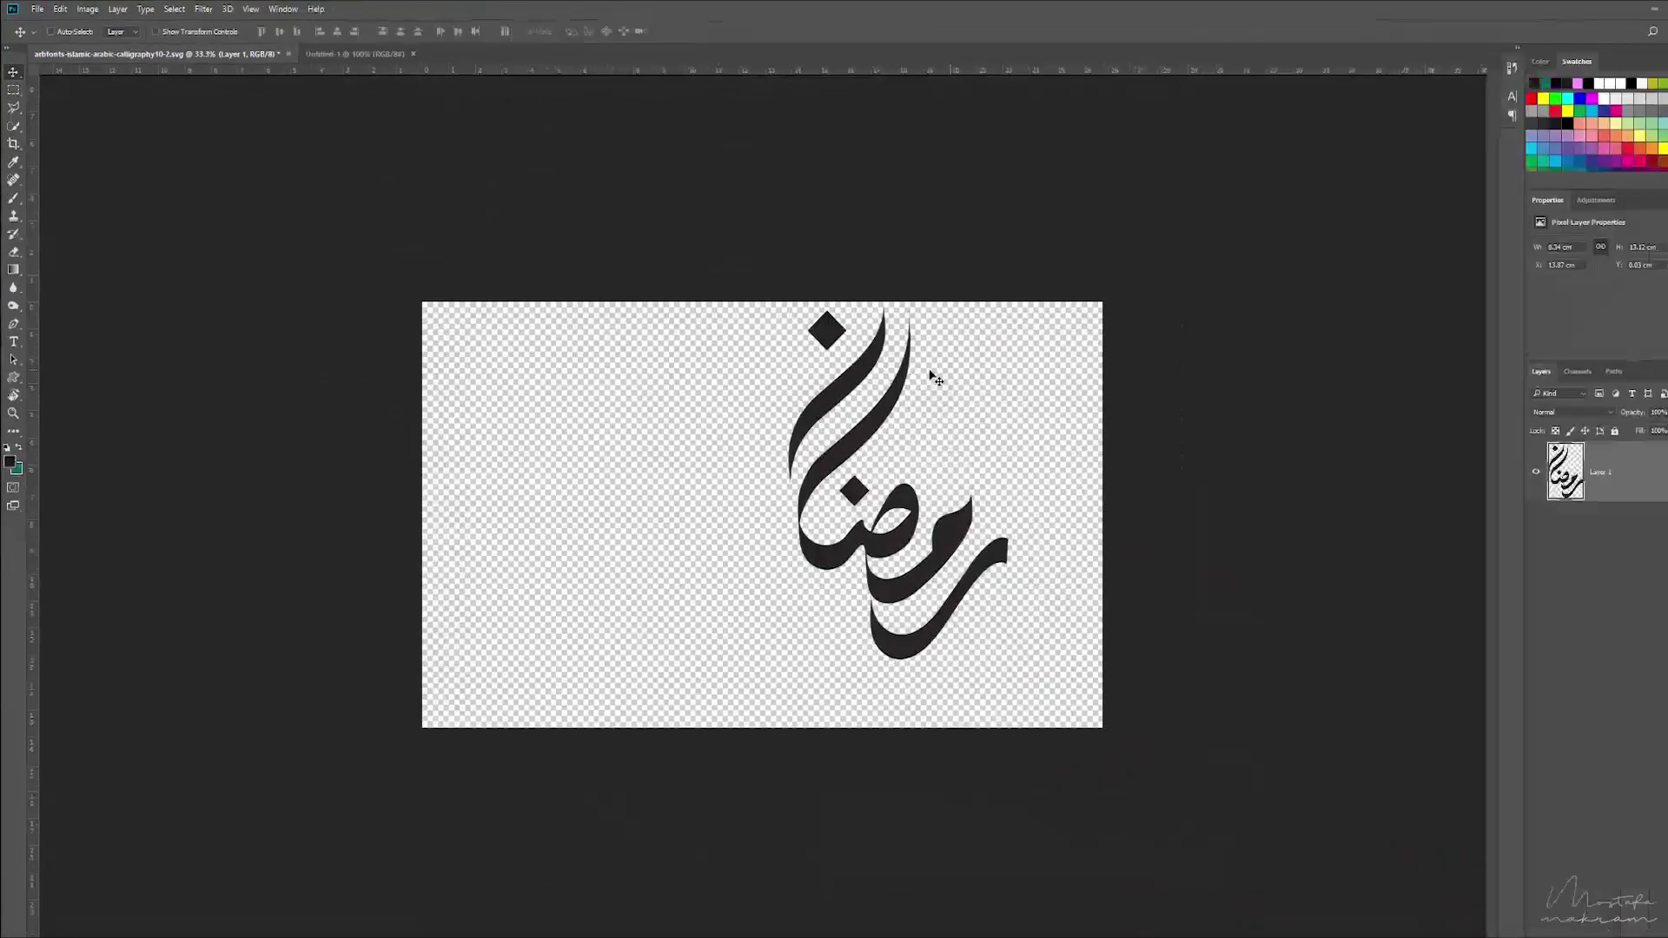
drag(936, 378, 347, 64)
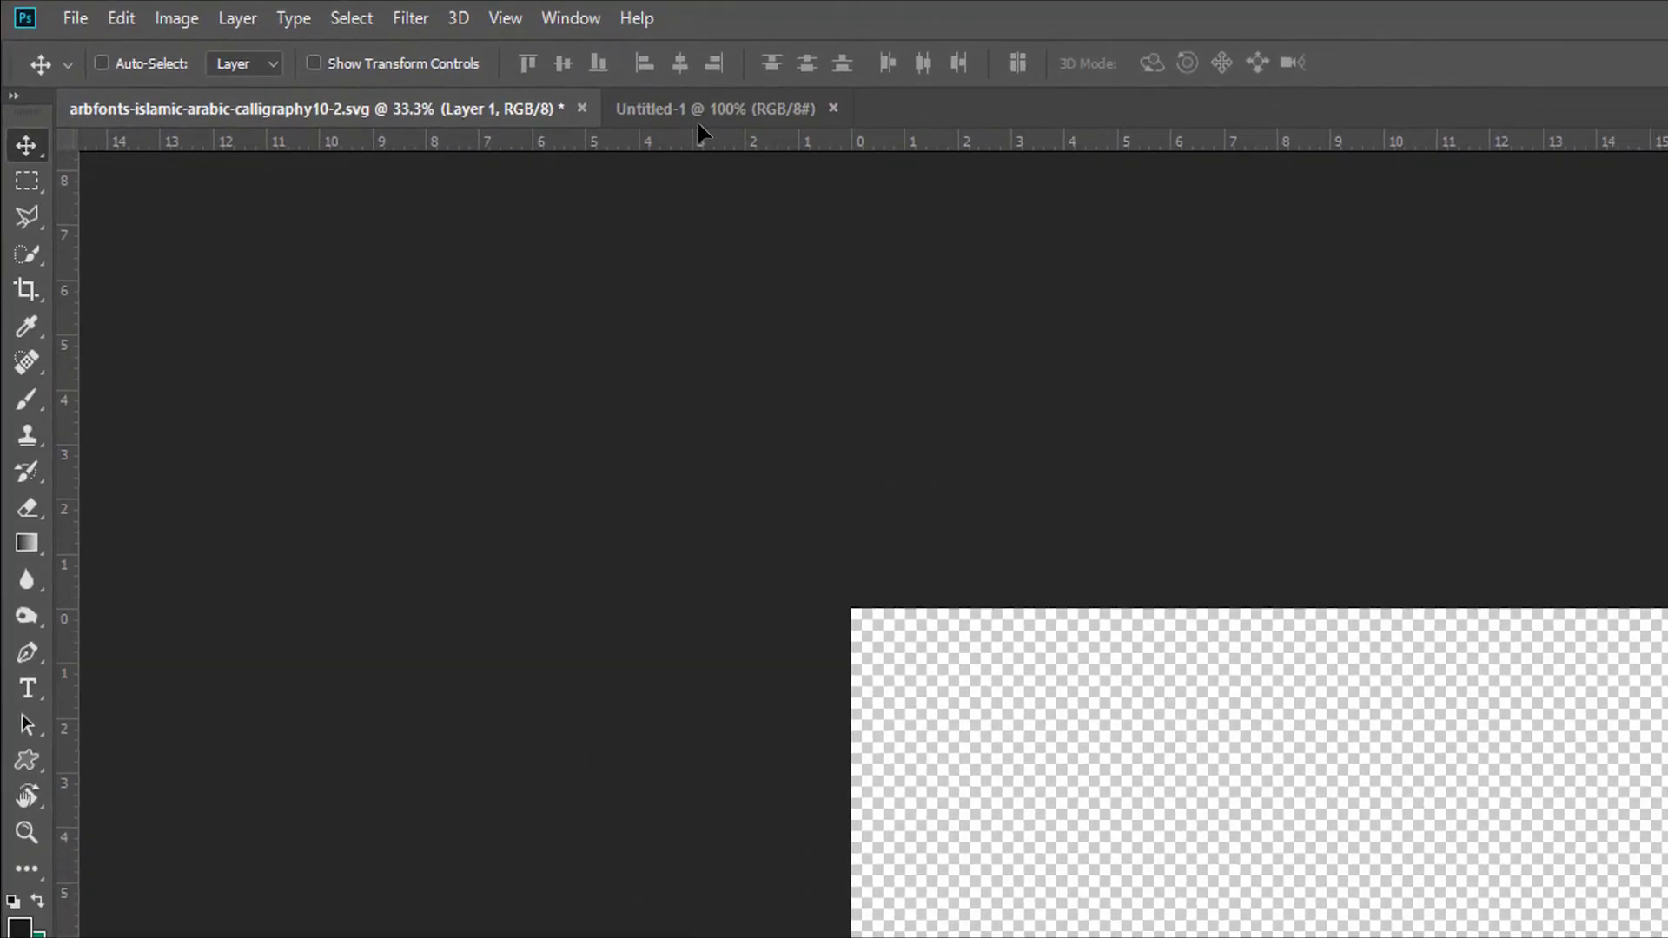
drag(697, 130, 1427, 921)
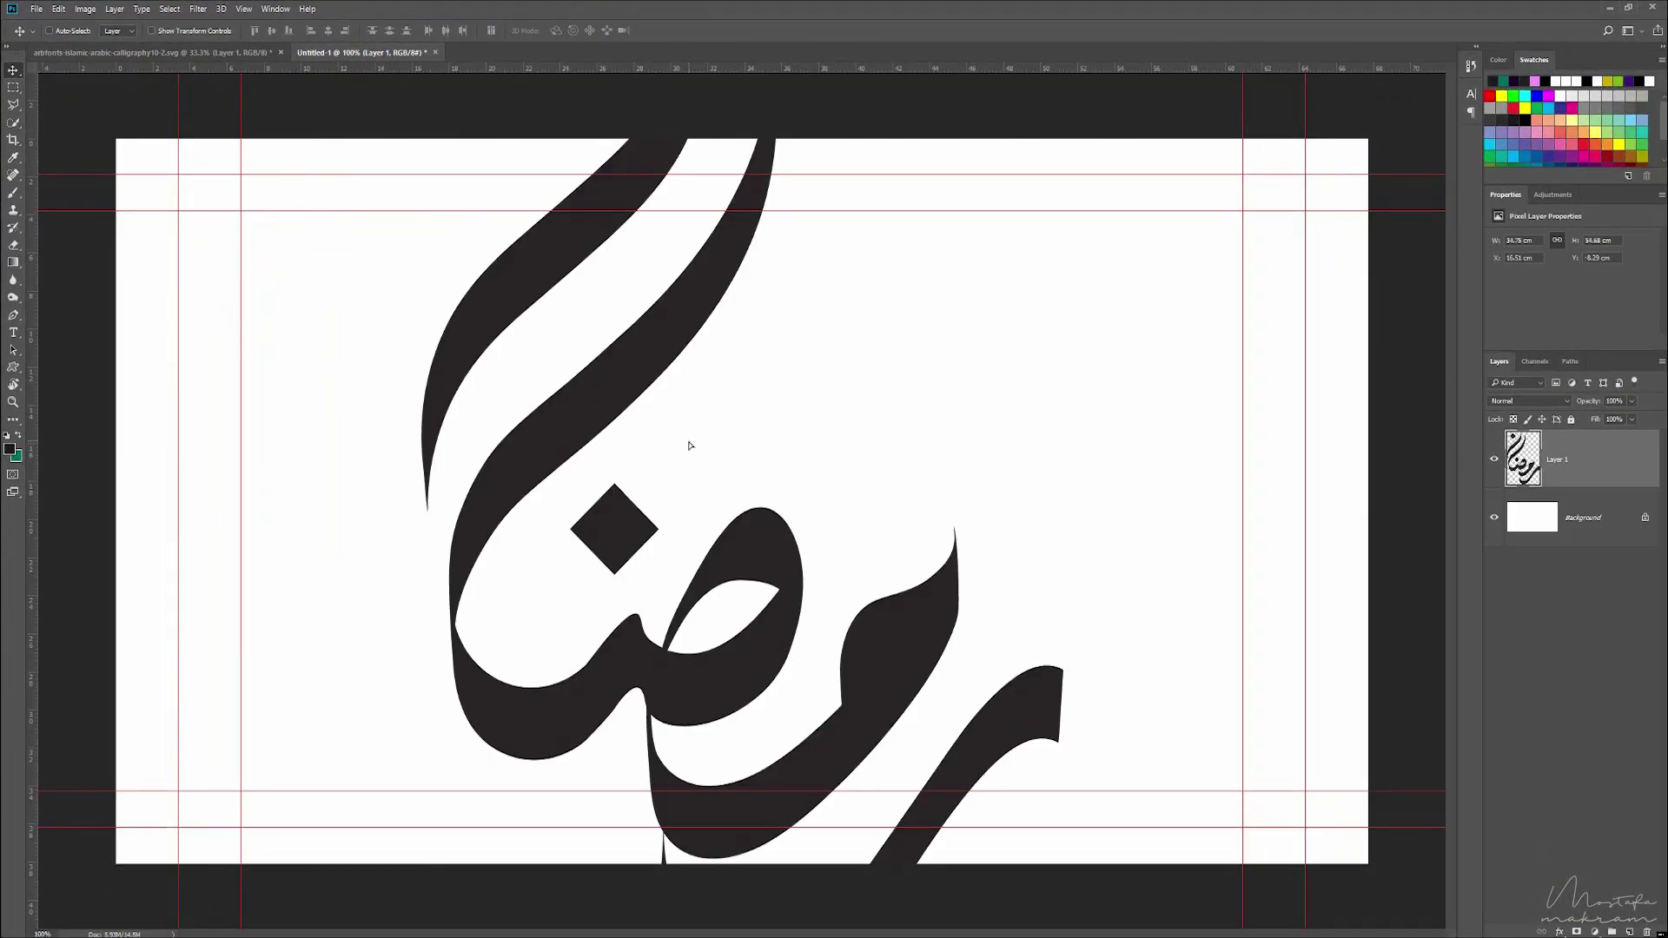
Scale the calligraphy down to about 14 cm wide and align it to the centre of the canvas.
key(ctrl+minus)
key(ctrl+t)
drag(937, 160, 865, 382)
key(Return)
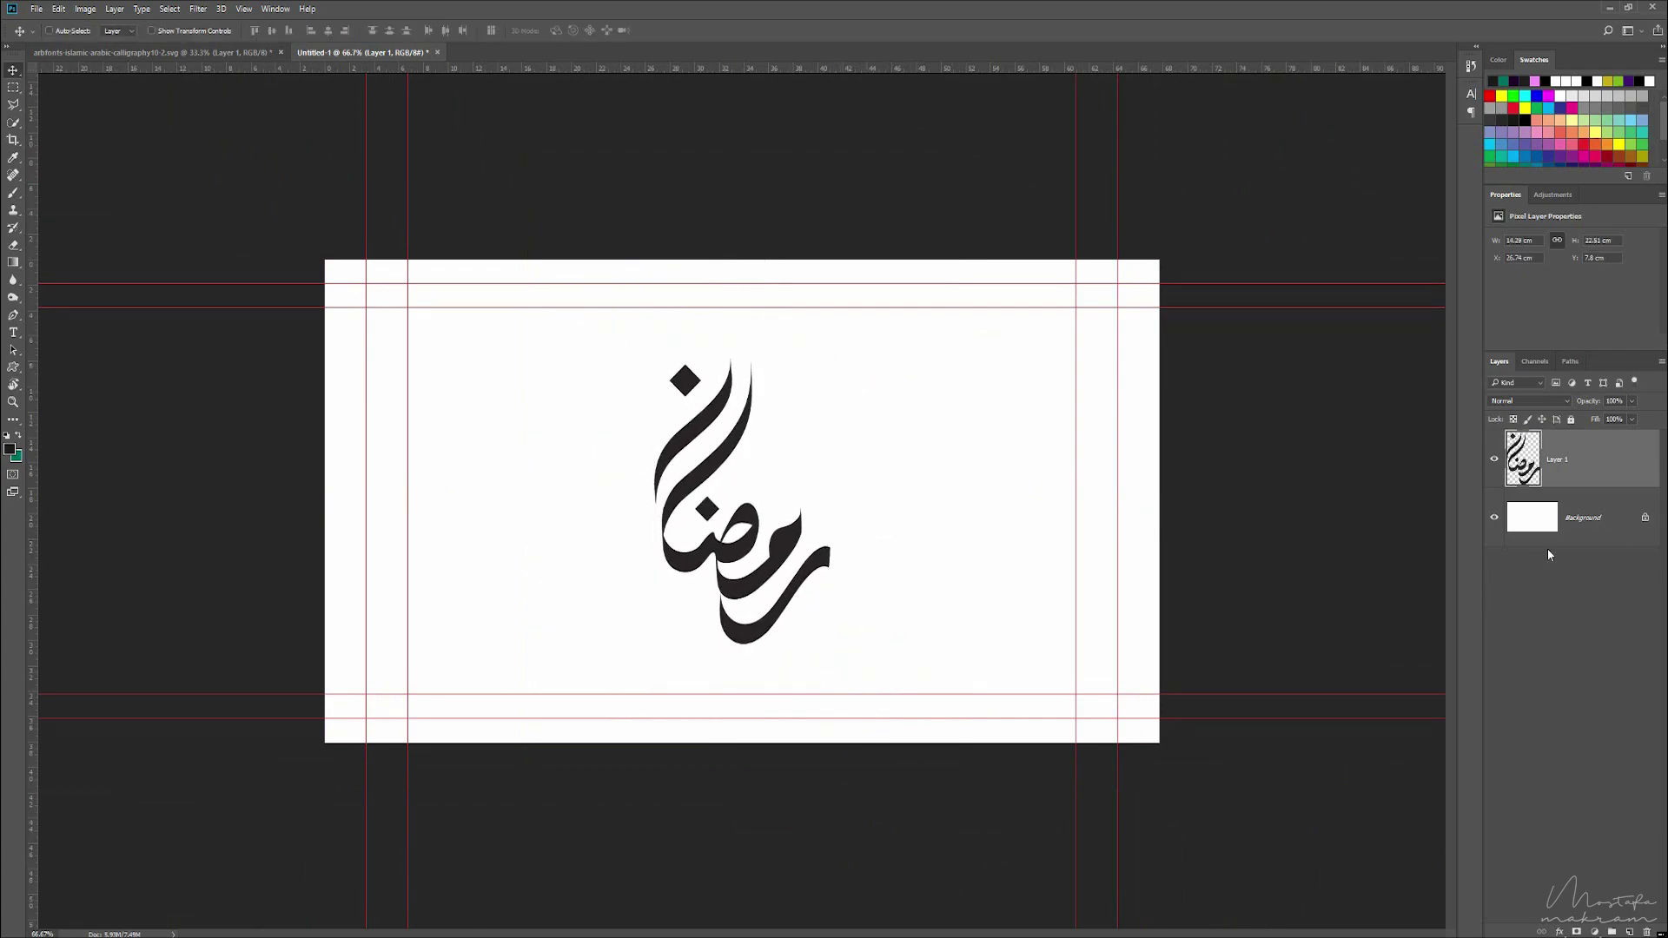
click(1608, 524)
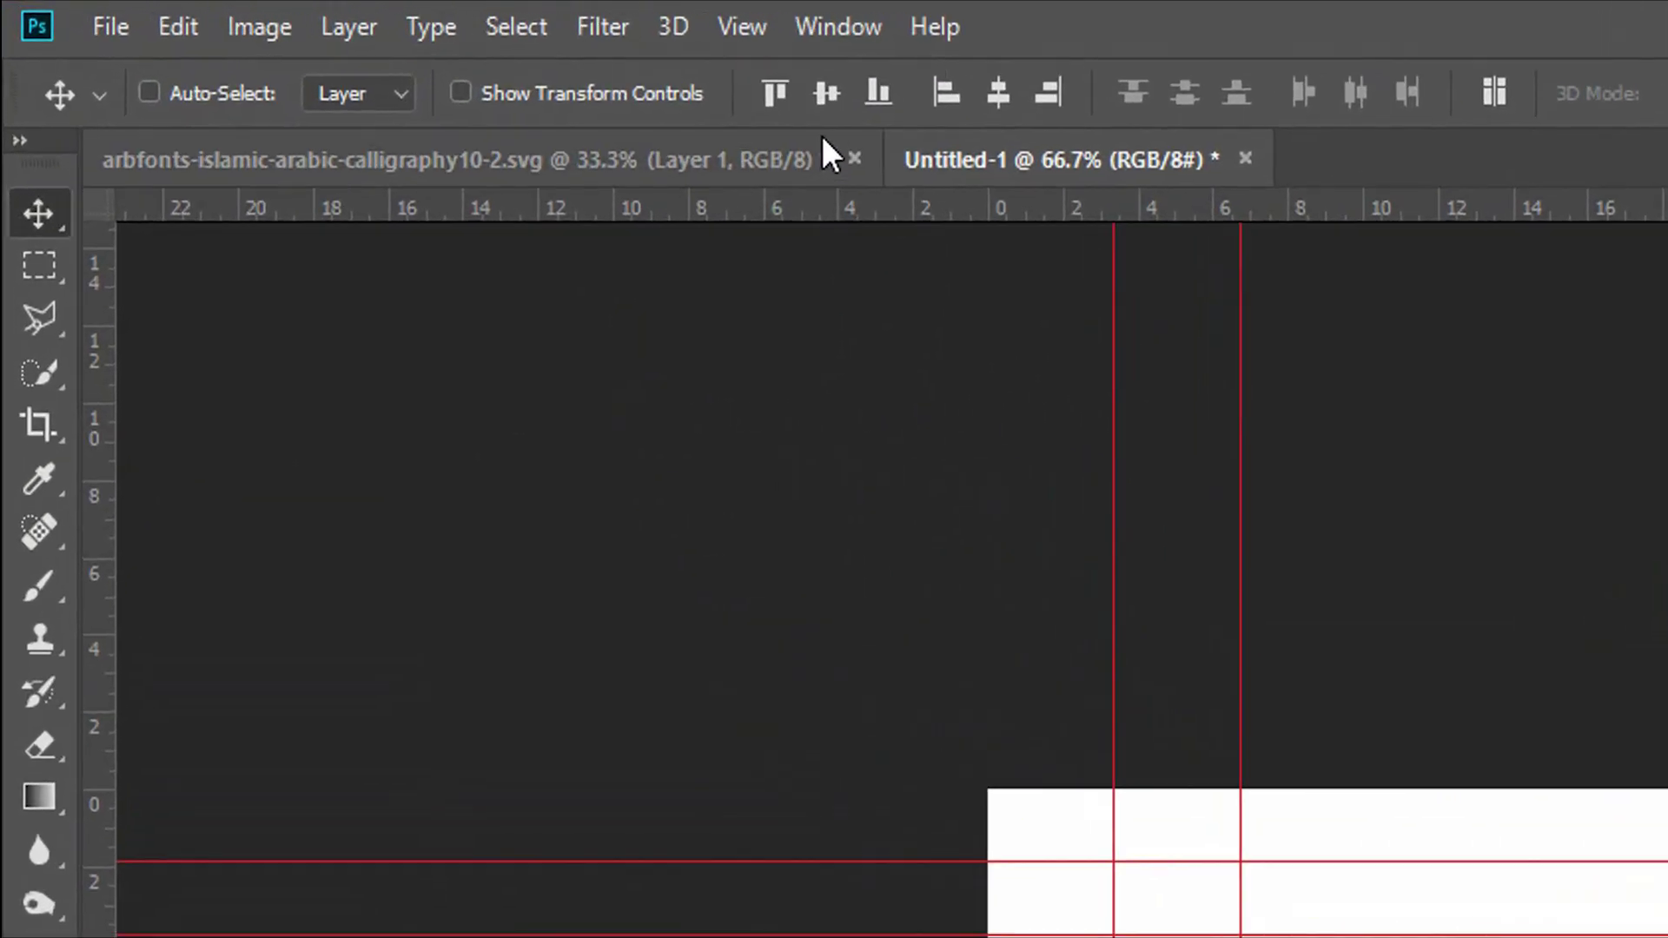
click(1066, 98)
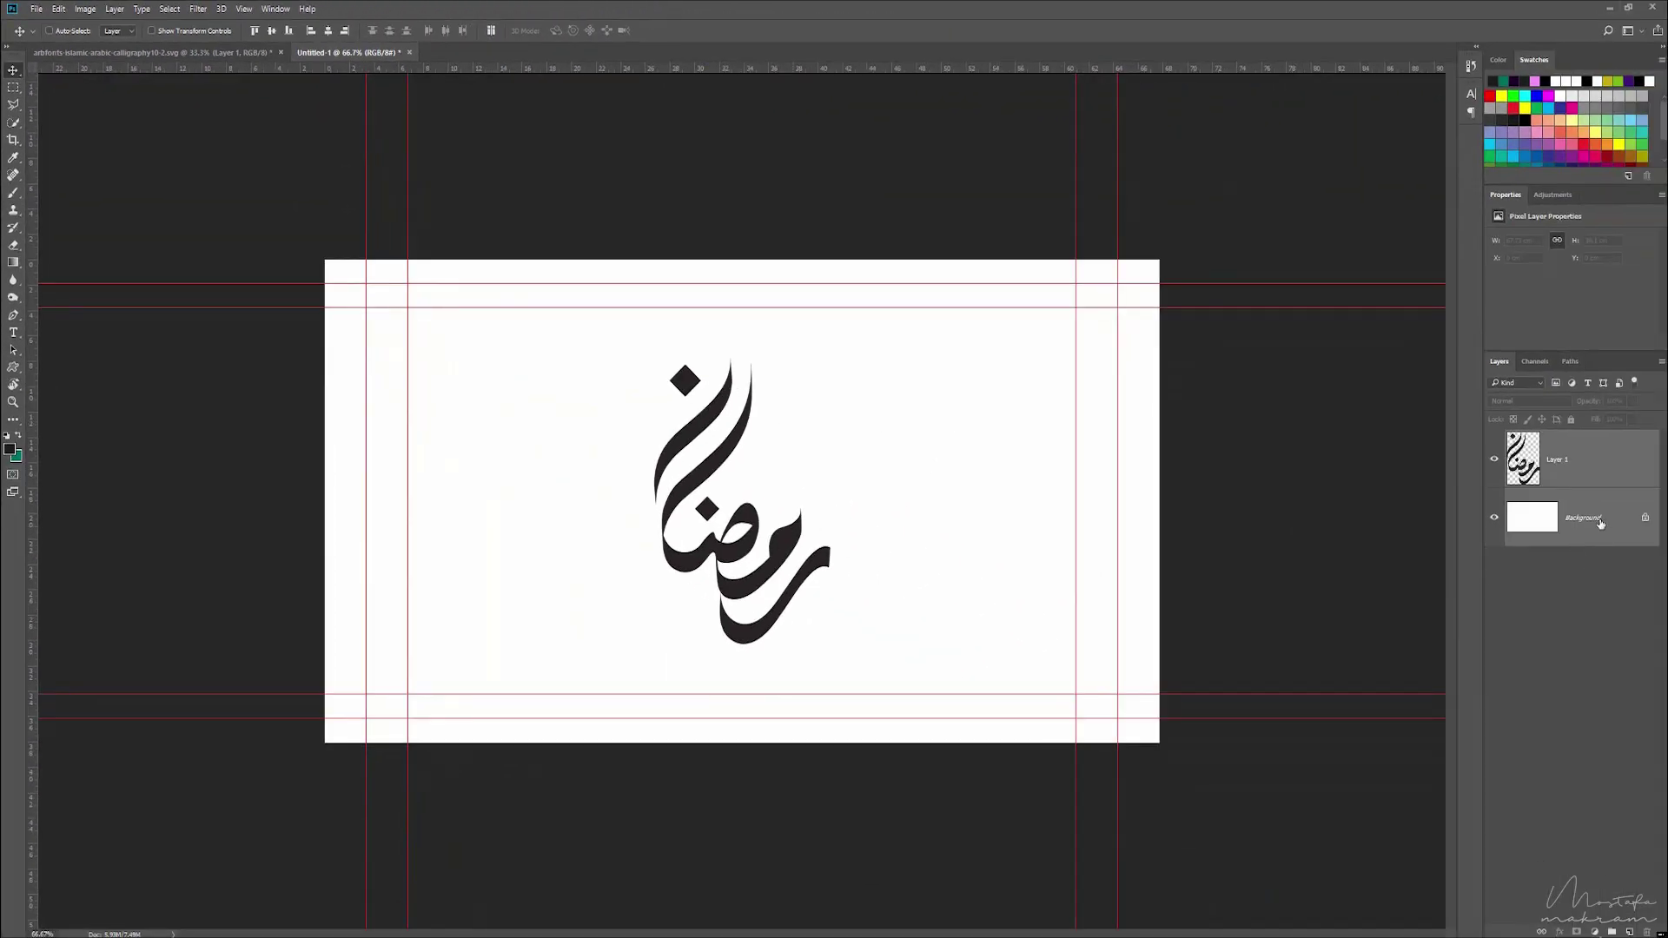
Hide the white background layer and save the calligraphy in PNG format.
key(ctrl+comma)
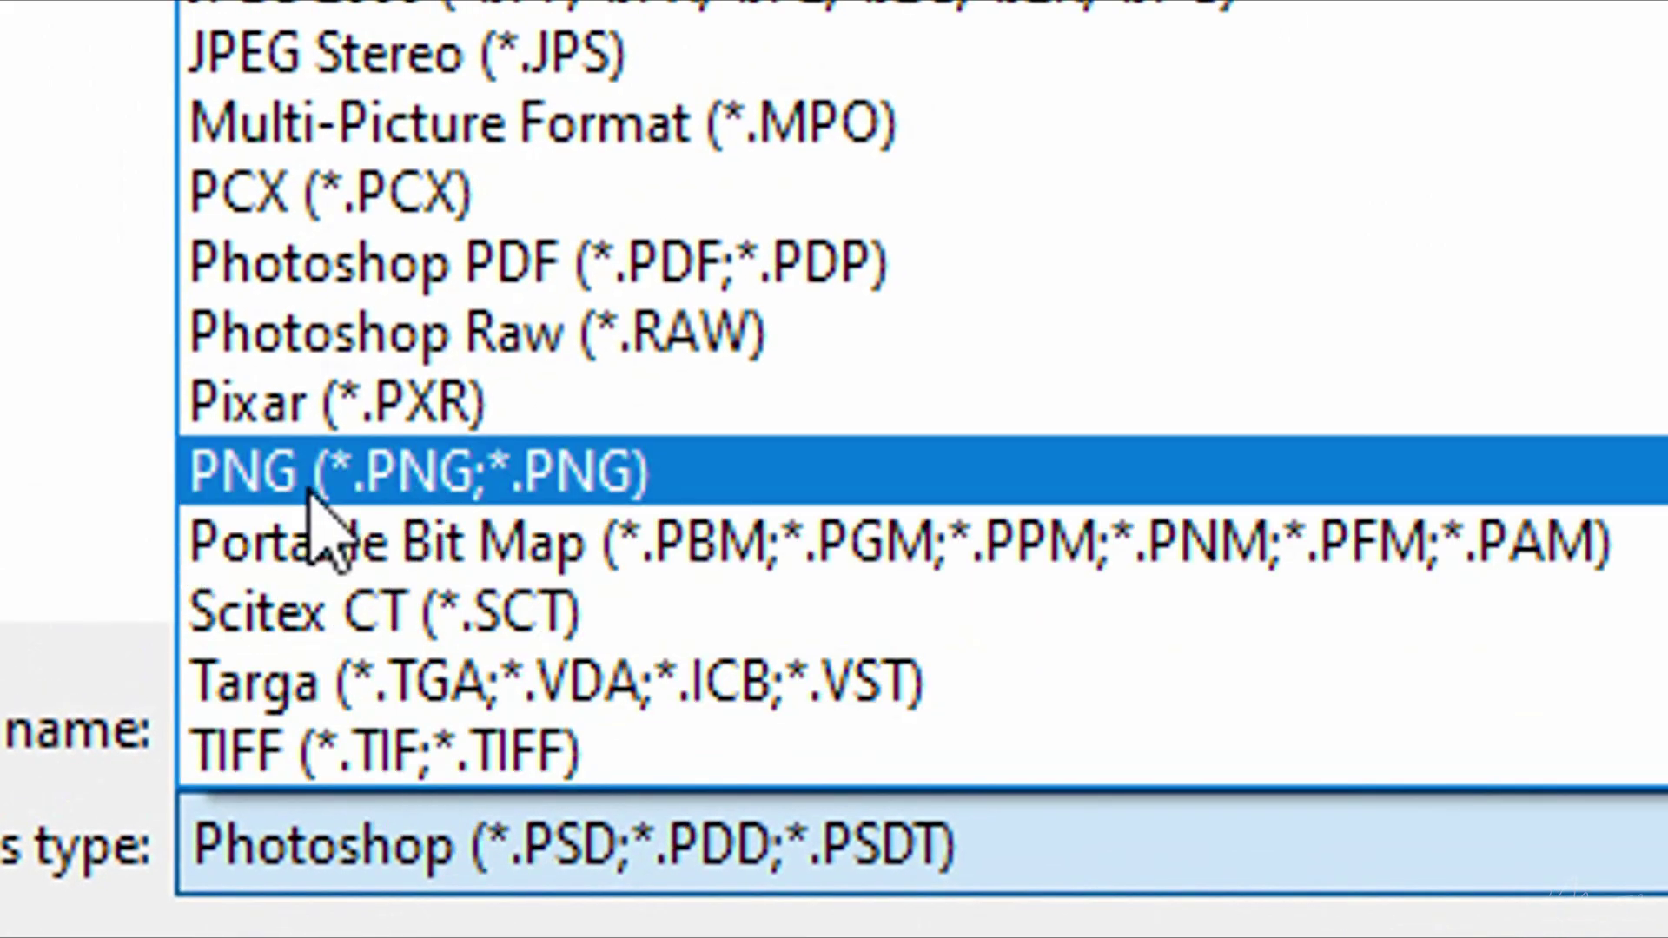
click(310, 489)
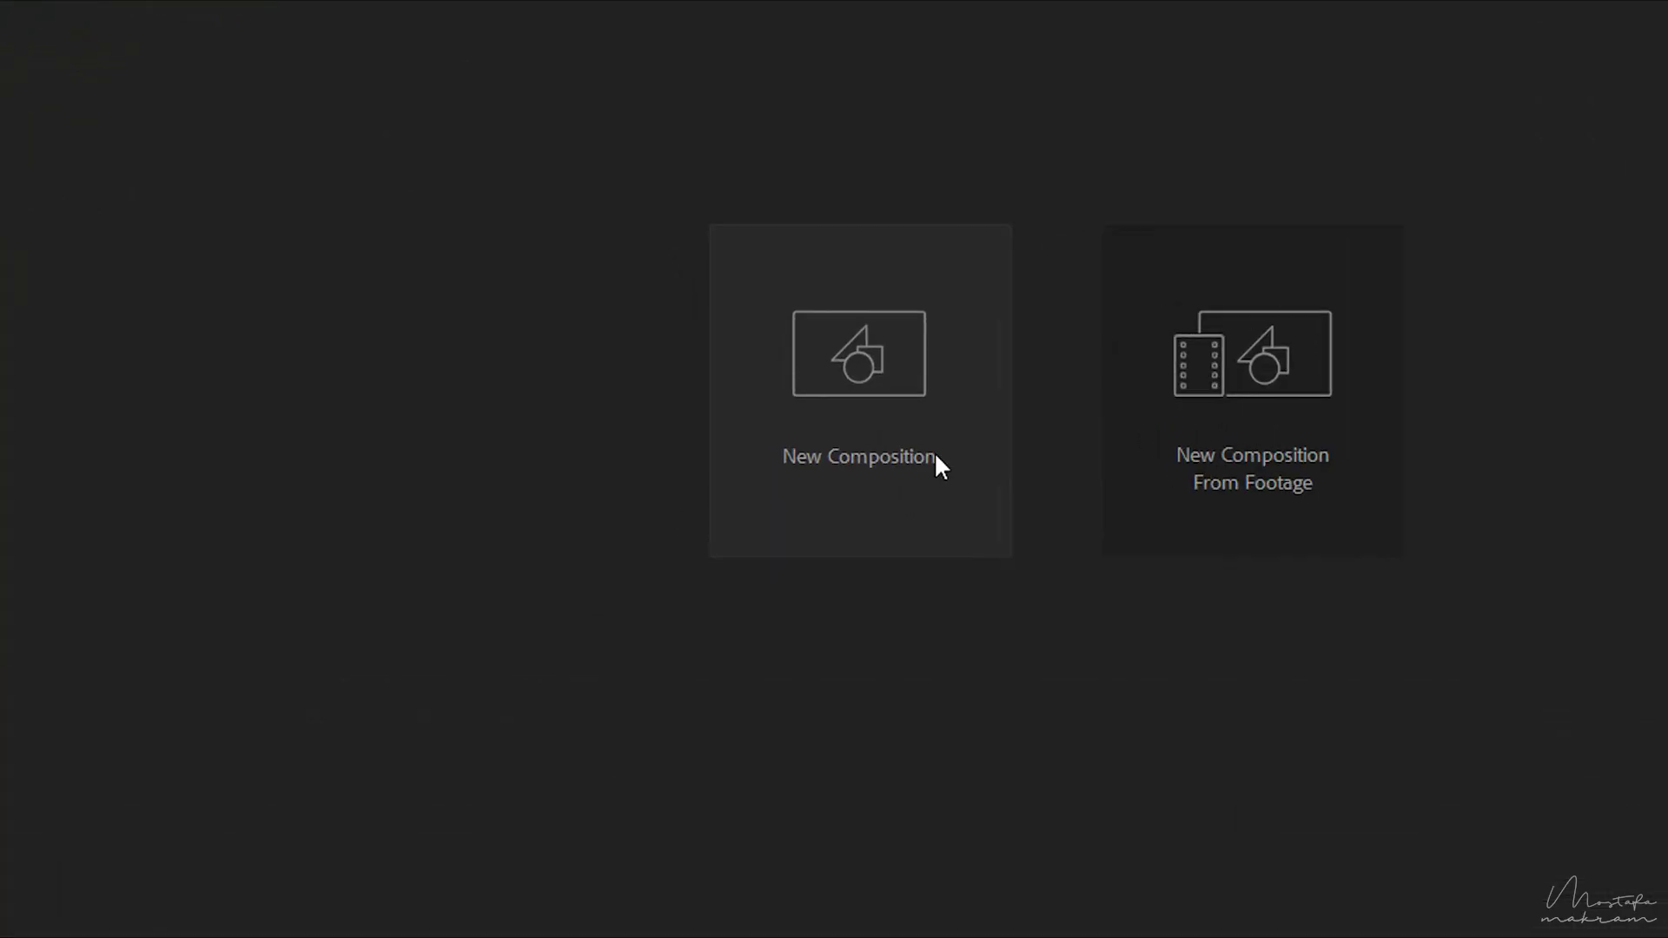
Switch to After Effects and create a 30-second composition with the HDTV 1080 29.97 preset at 1920 x 1080 px.
click(938, 465)
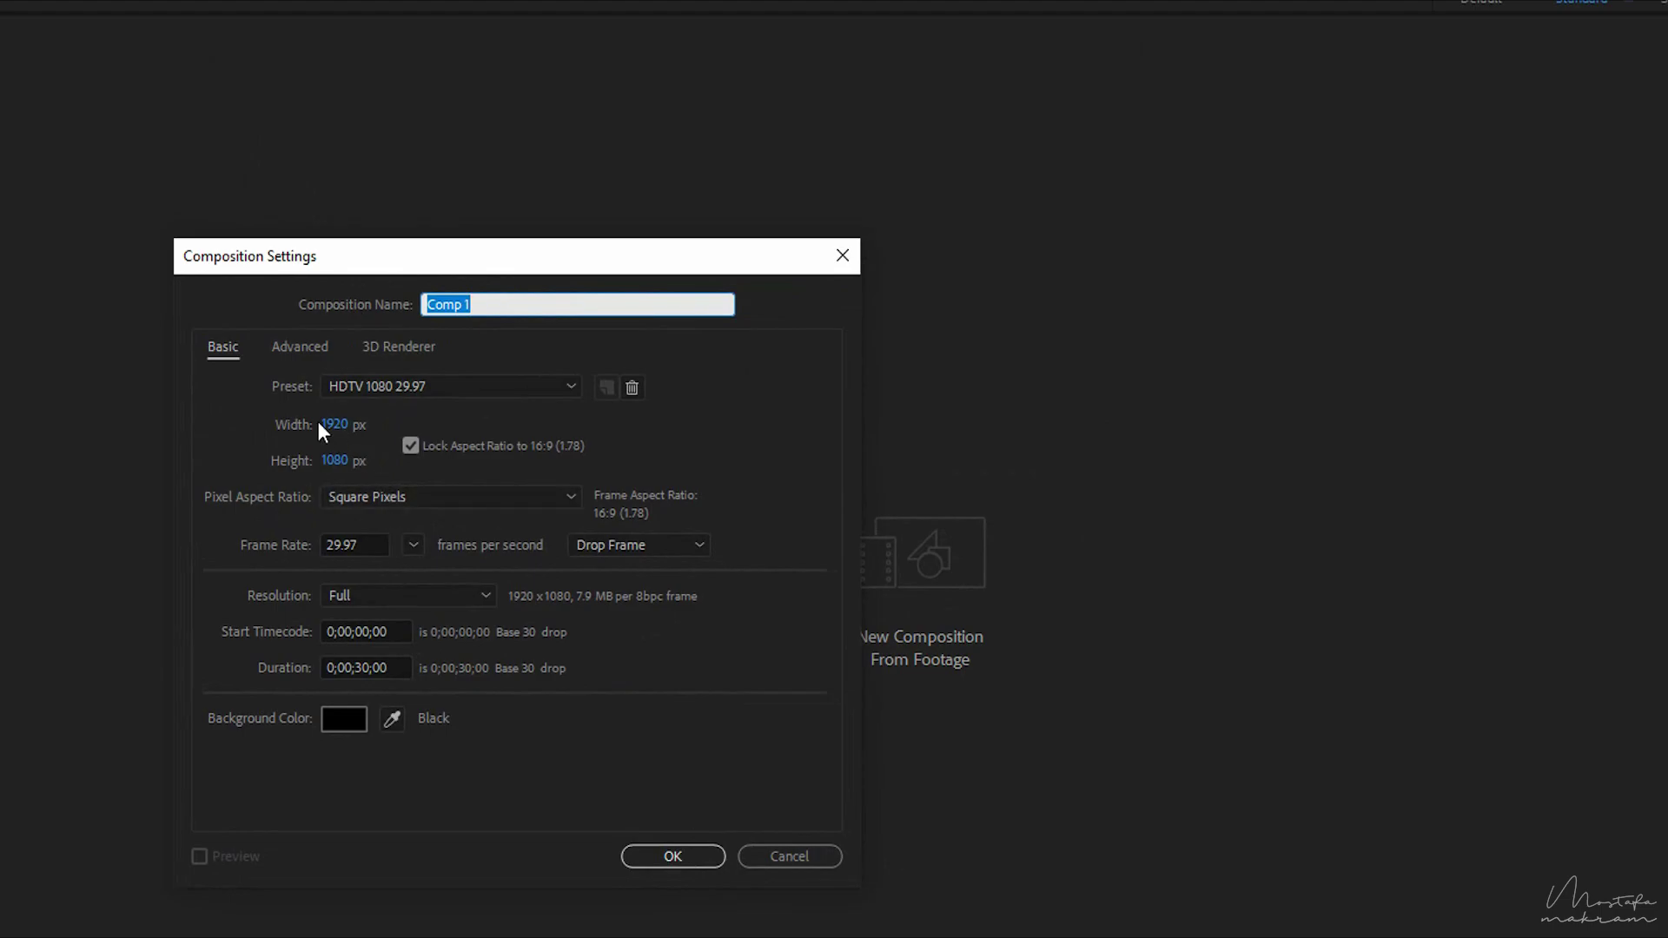
click(691, 855)
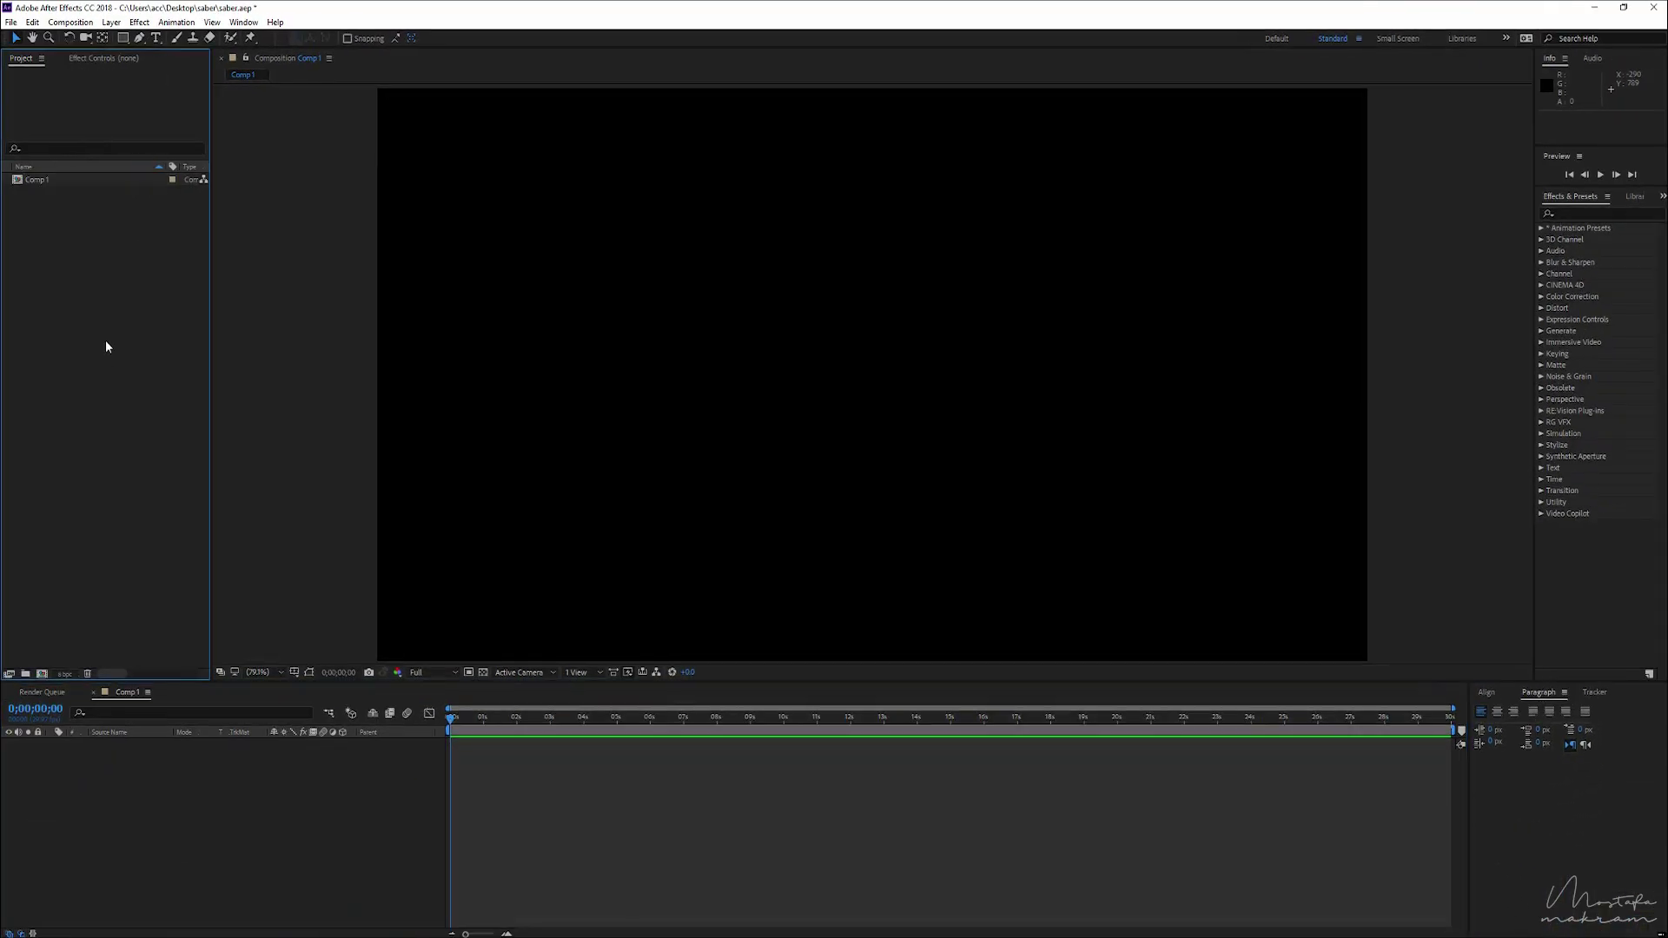
Import ramdan.png into the project and add it as a layer in Comp 1.
double_click(106, 346)
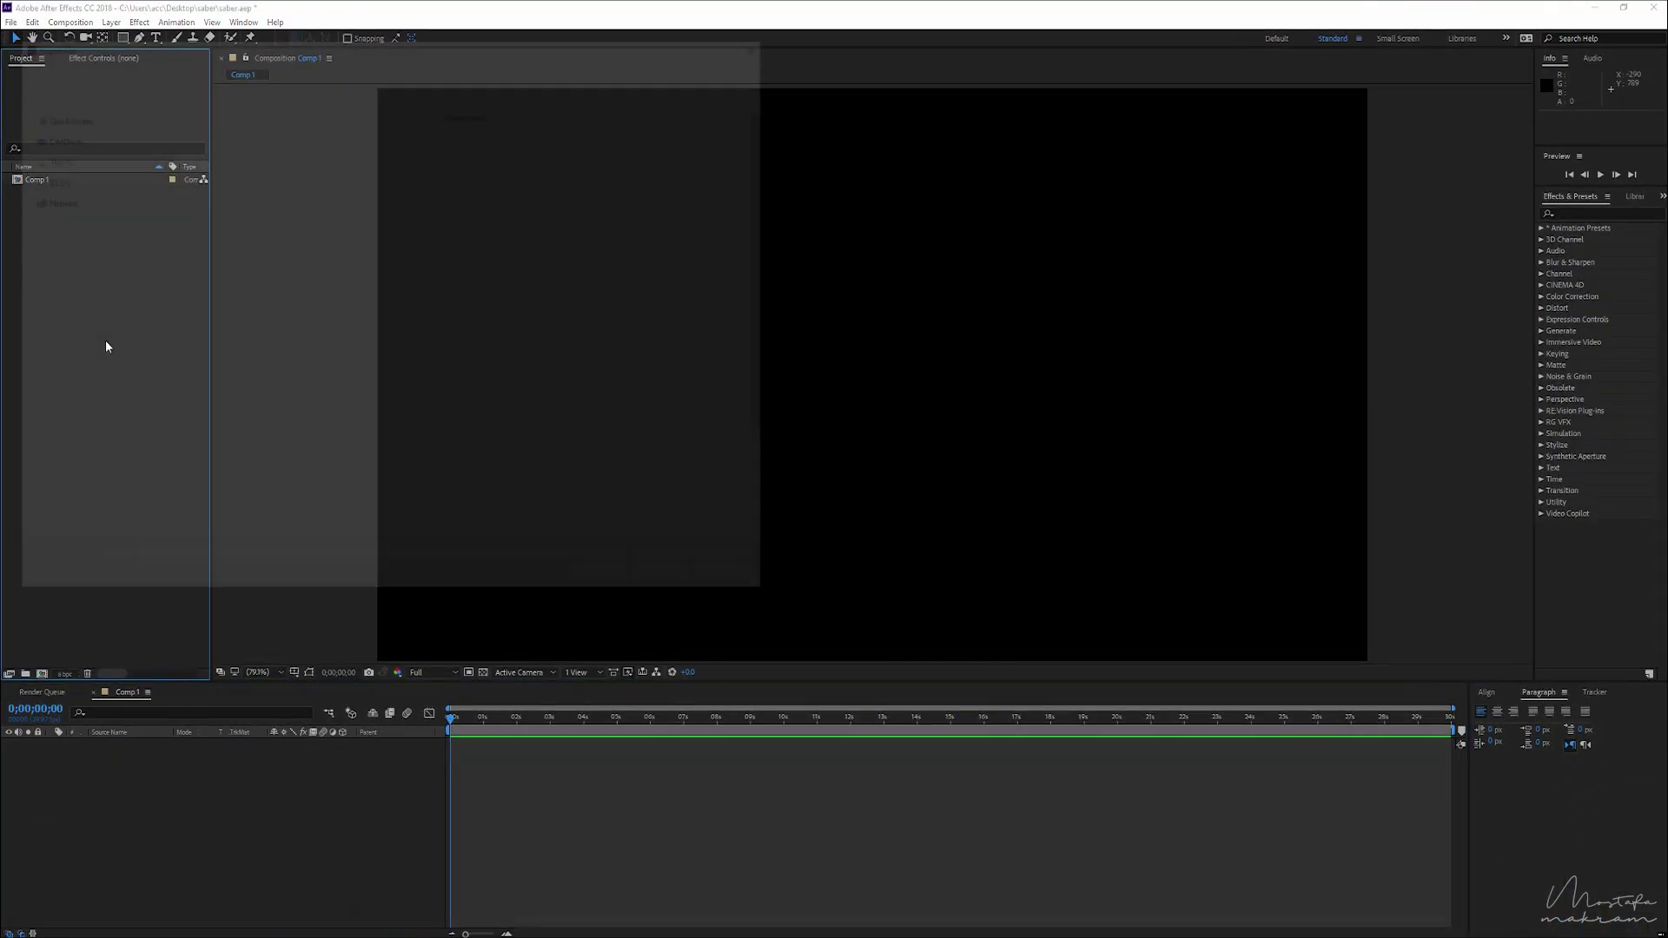
double_click(676, 404)
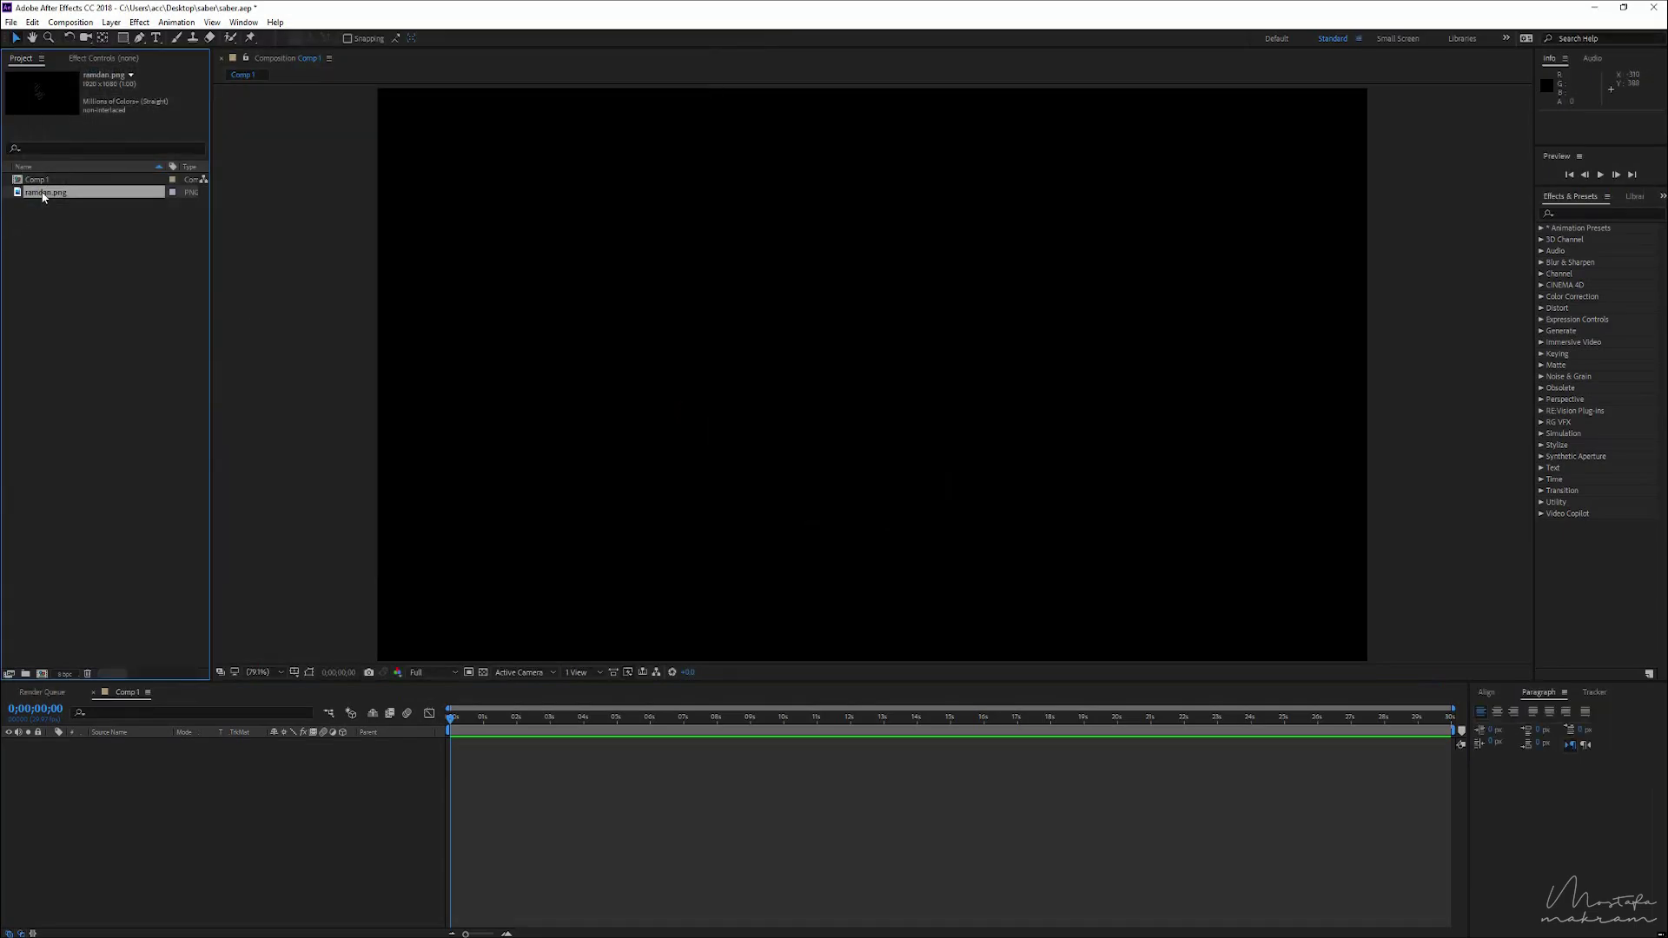
drag(43, 193, 117, 813)
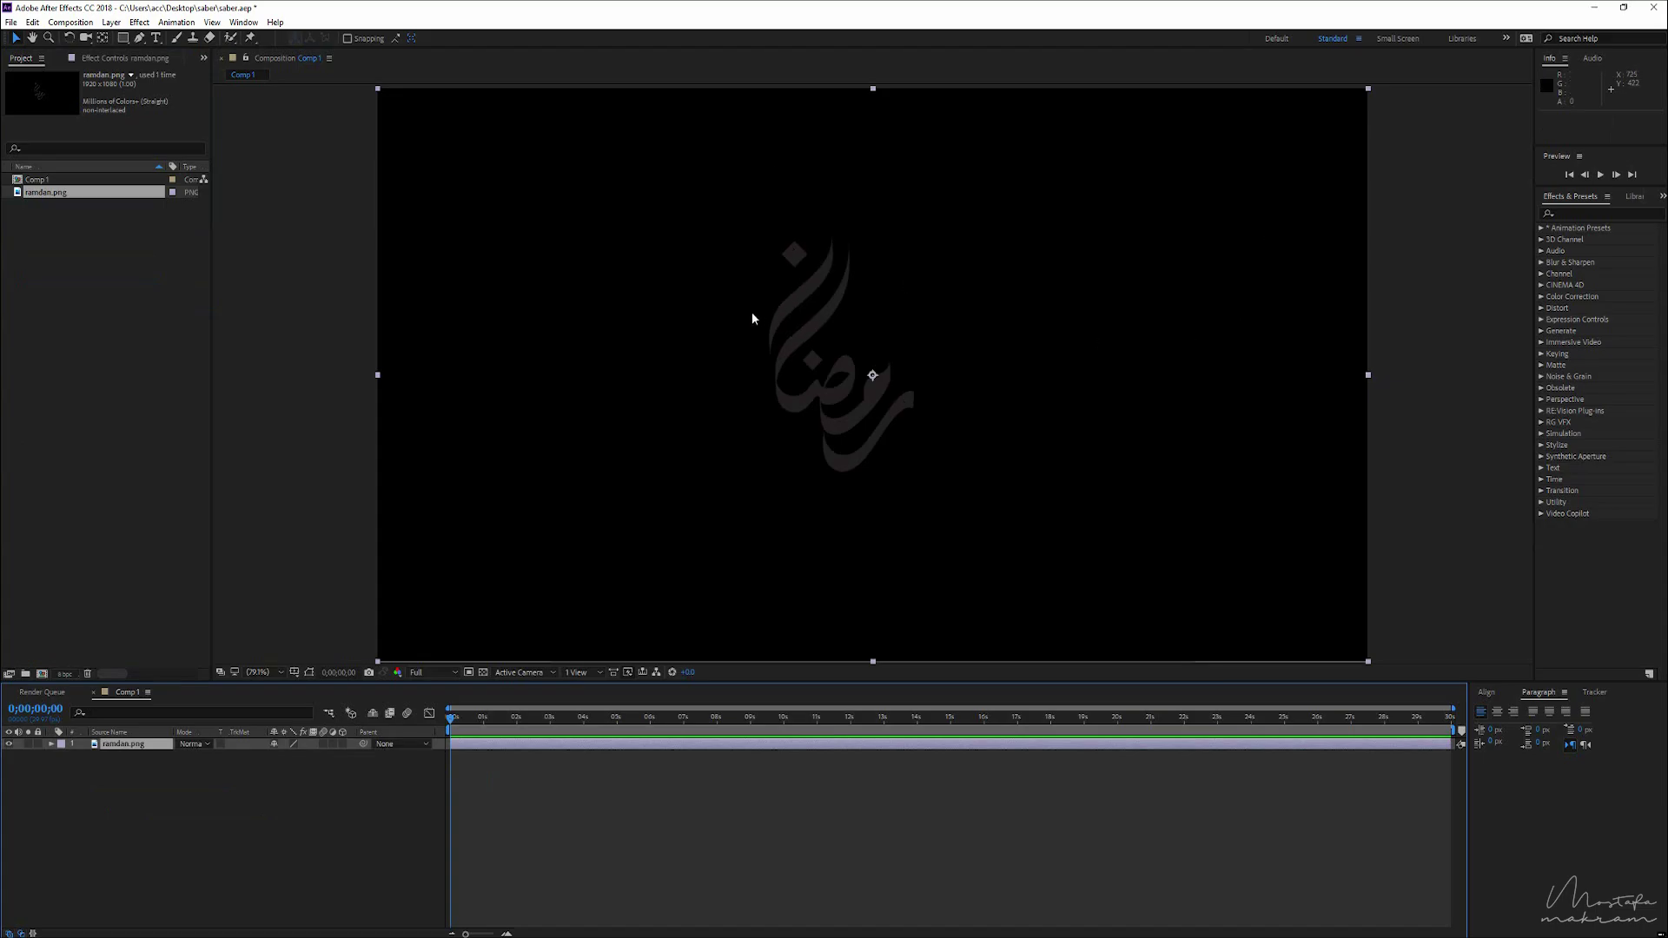
Show Effects & Presets and search it for "sab" to locate the Saber effect.
key(ctrl+5)
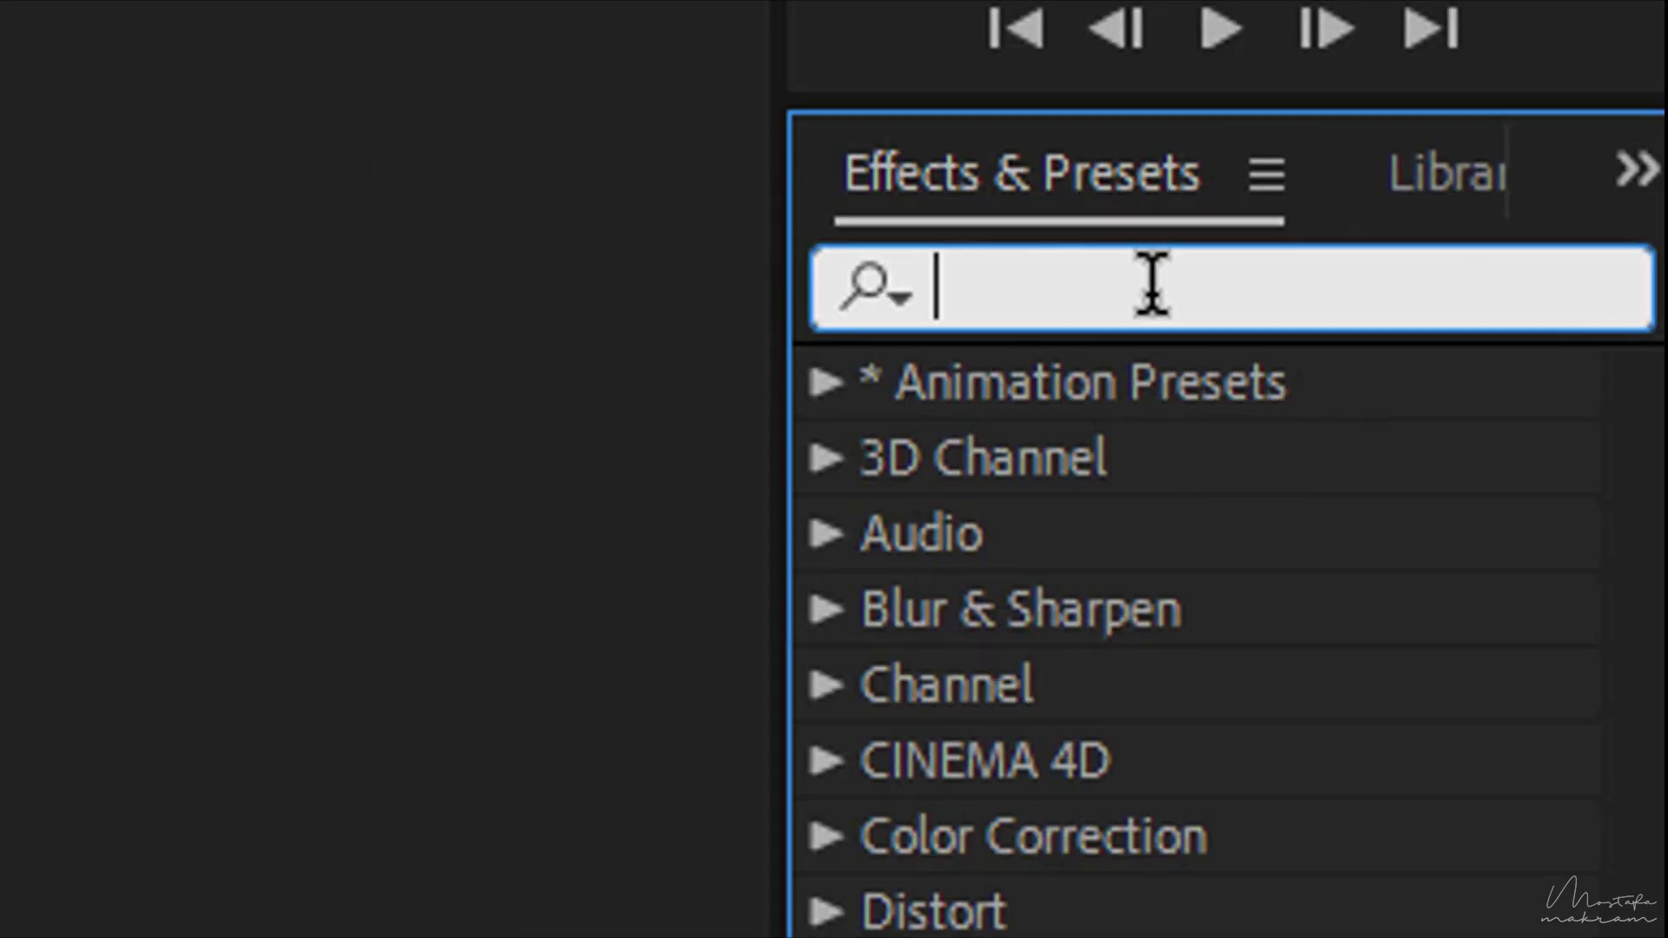
text(sab)
click(1084, 474)
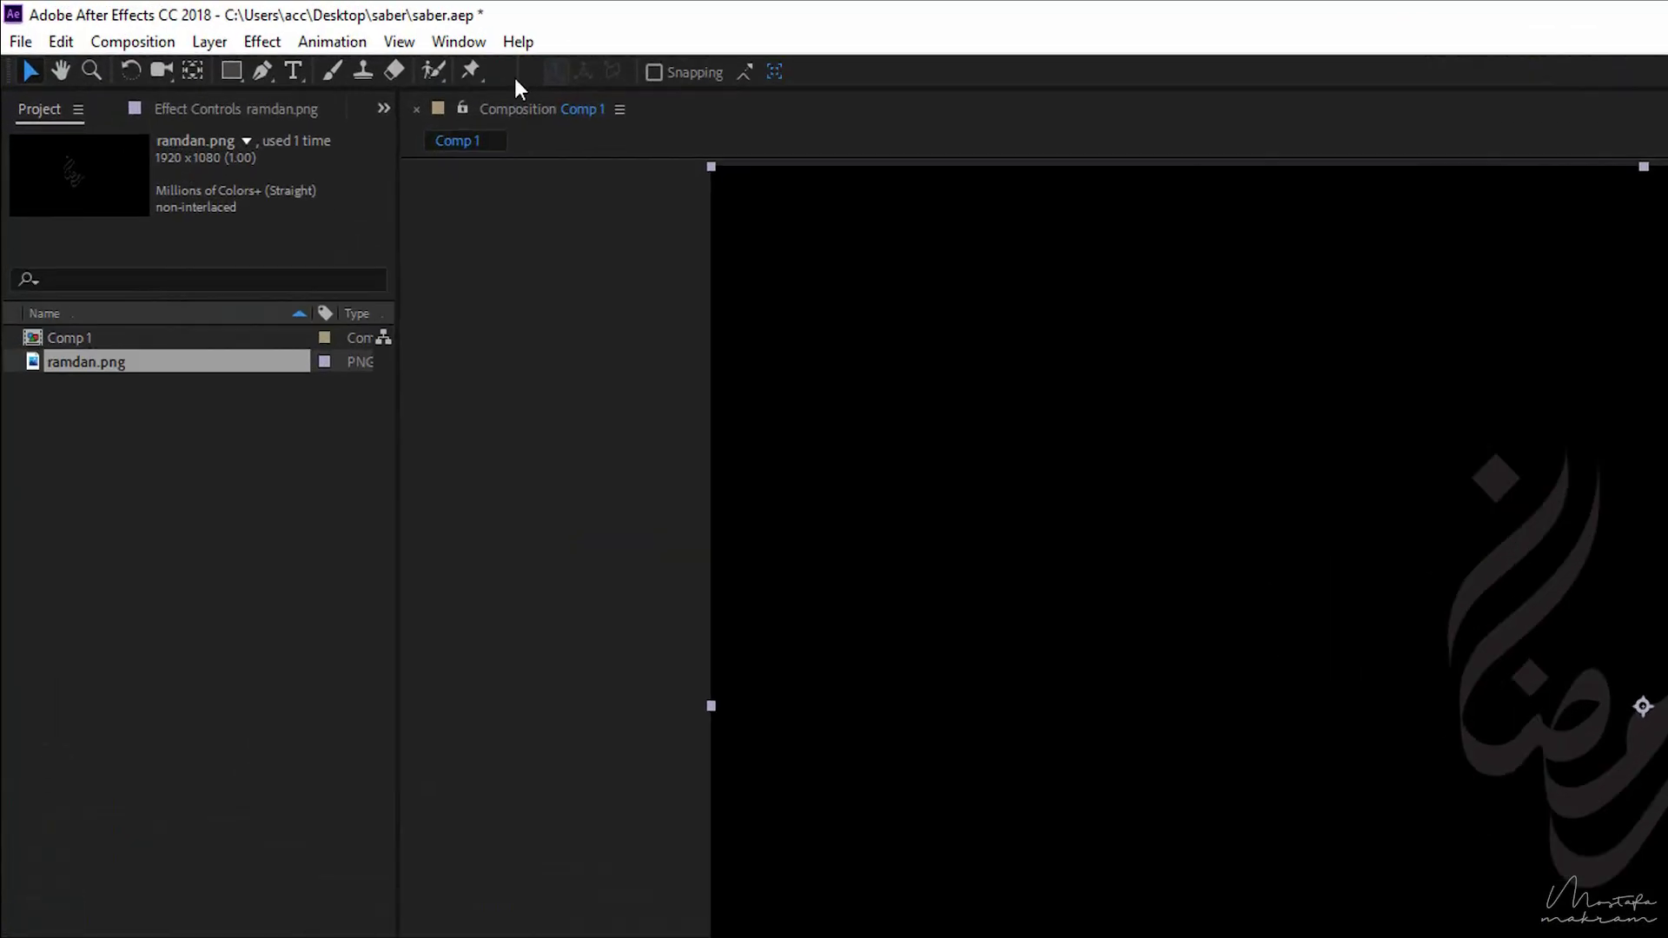
click(244, 22)
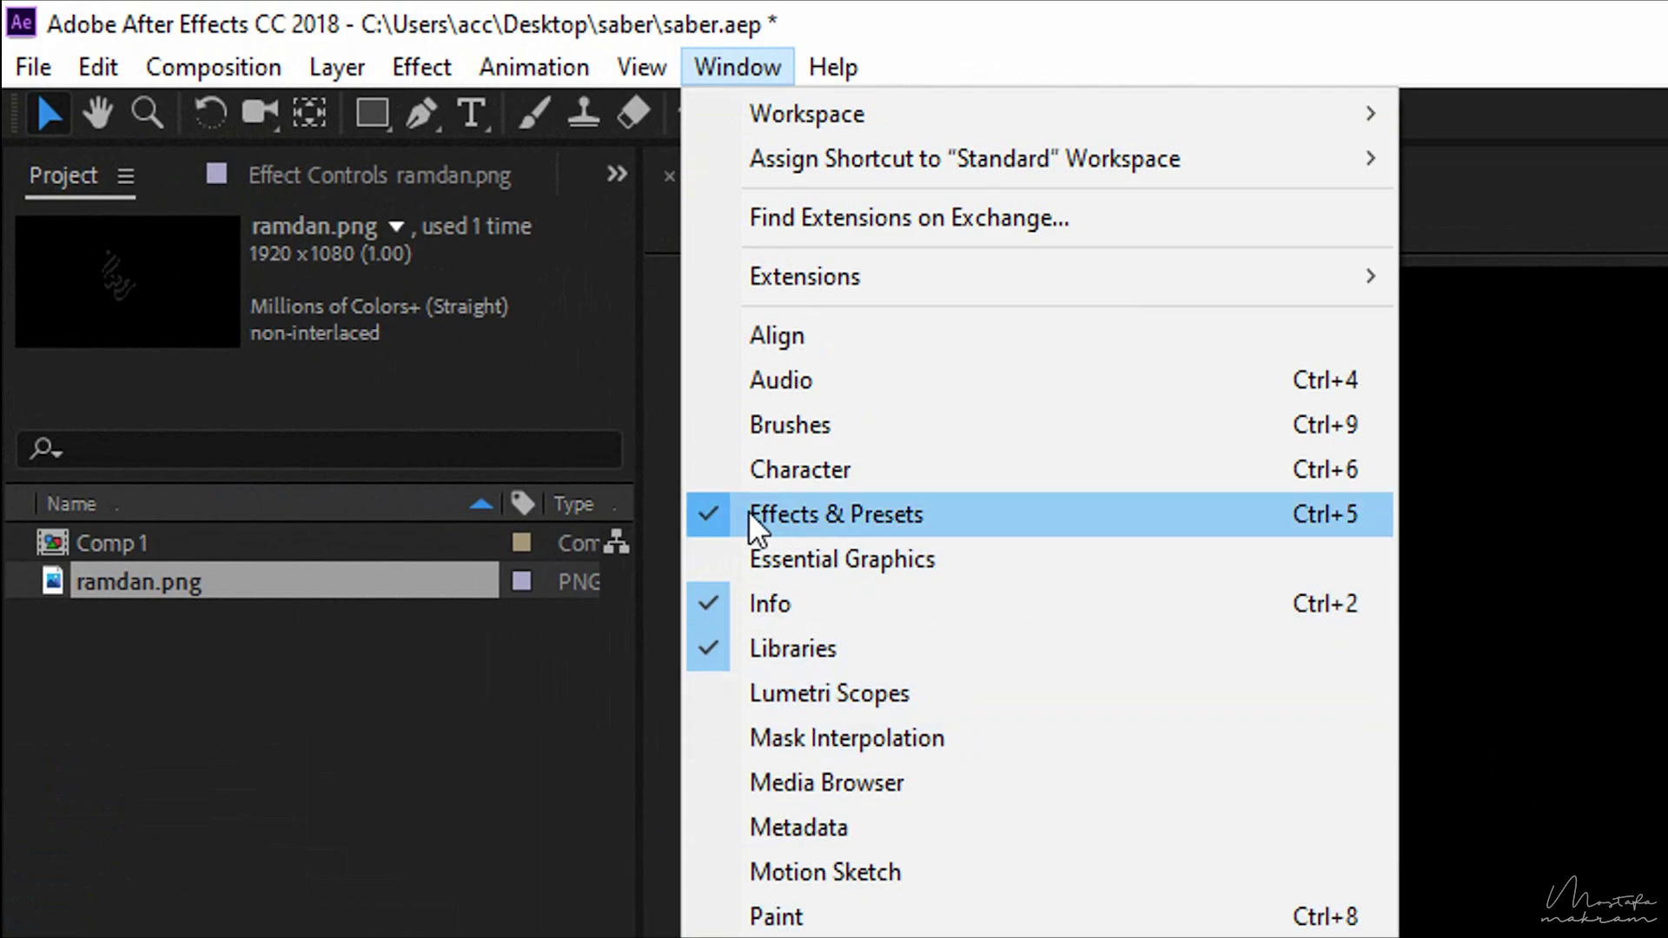
click(864, 531)
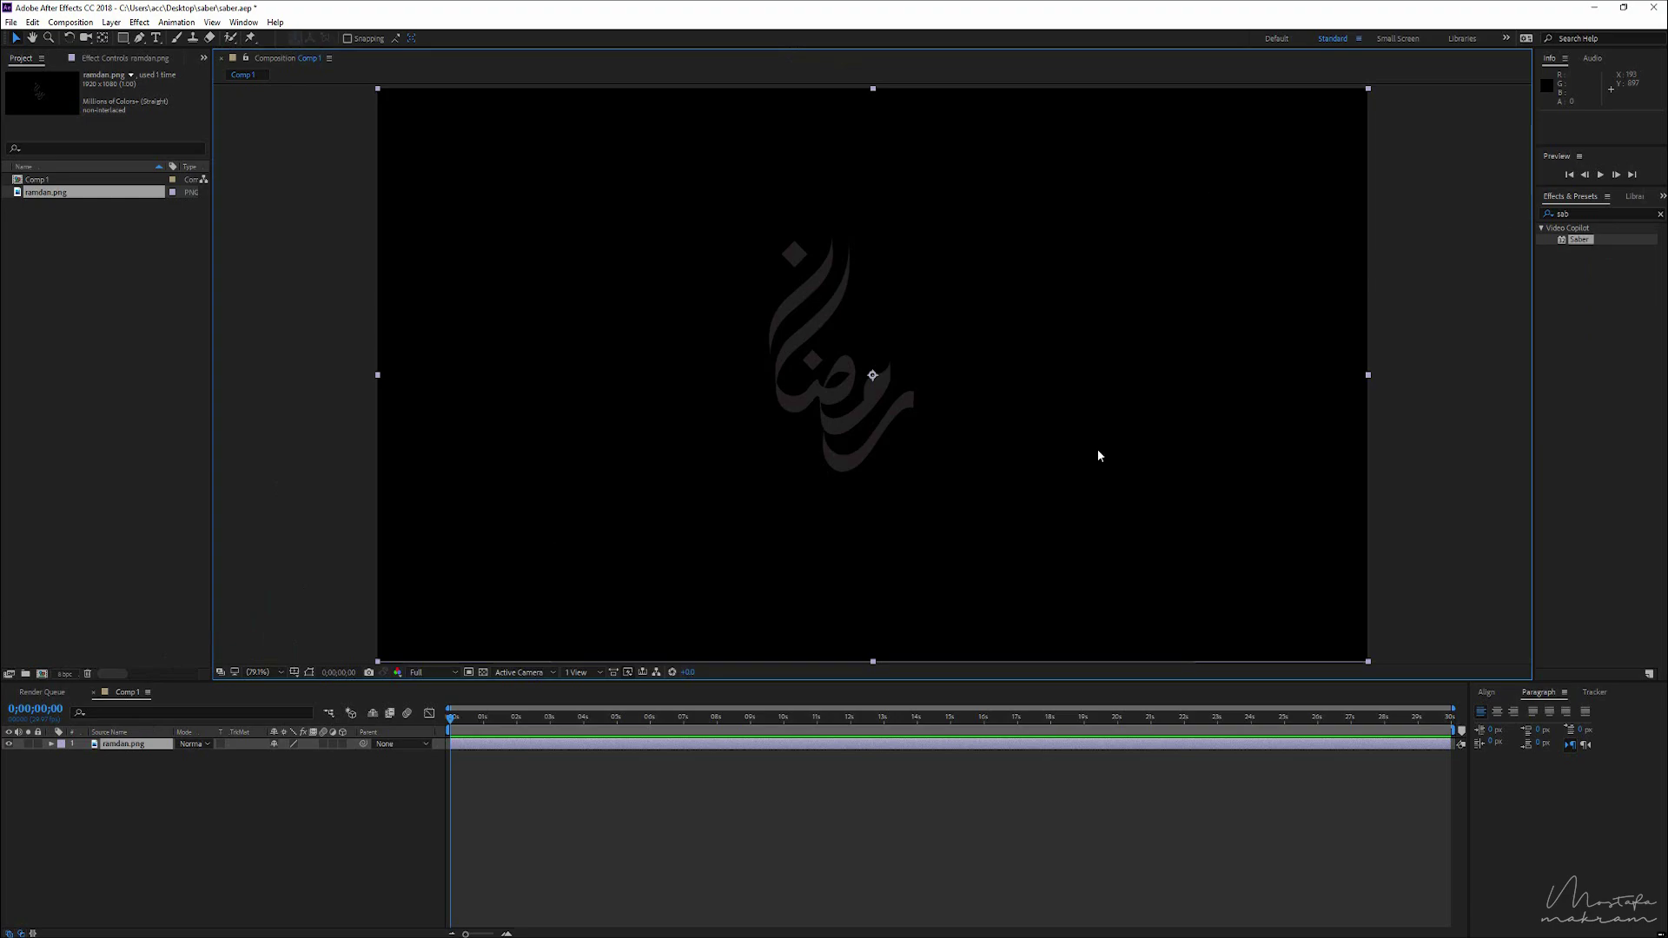
Try the Saber effect on the ramdan.png layer and remove it again.
double_click(1569, 240)
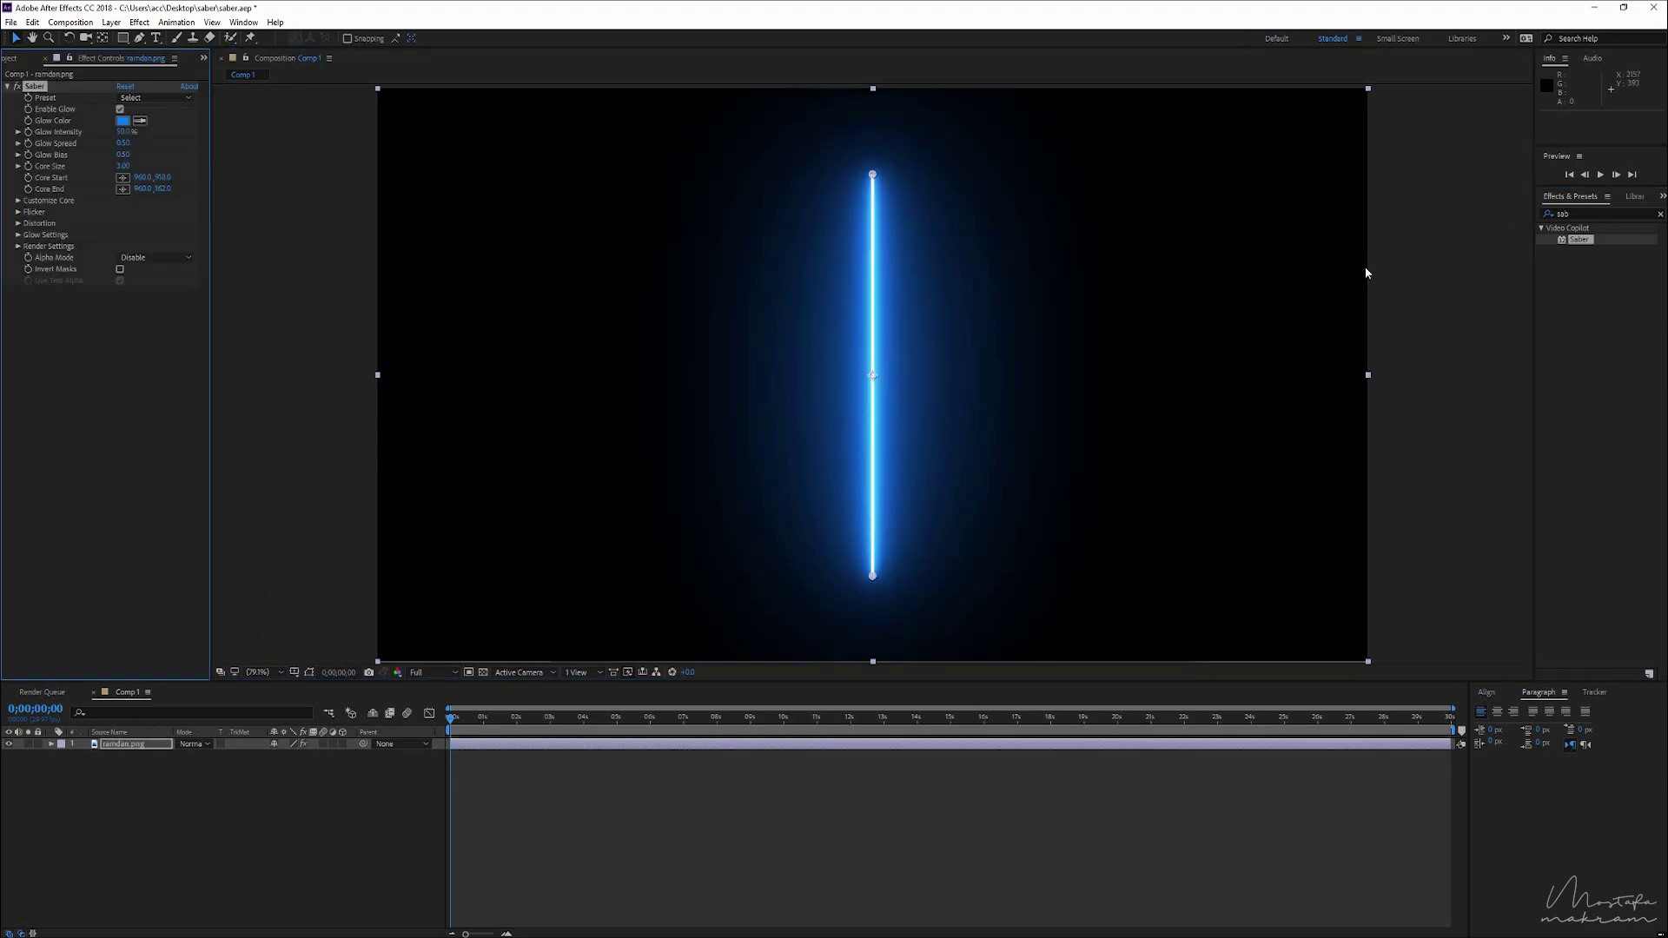
key(Delete)
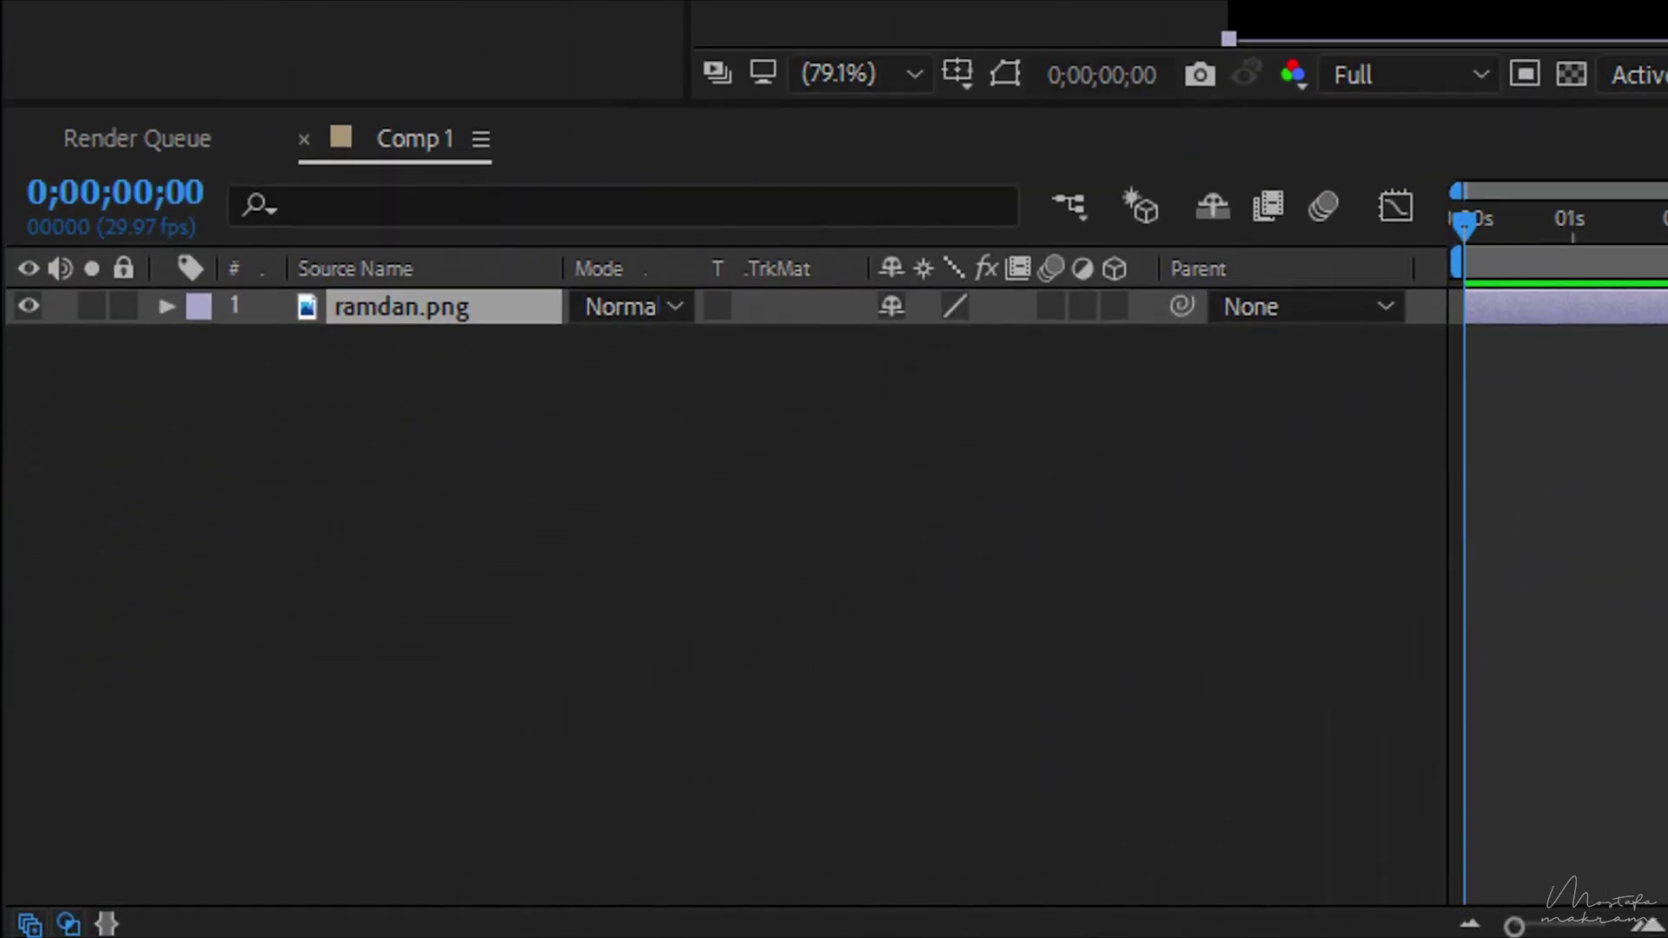
Apply the Saber effect to the ramdan.png layer.
drag(121, 744, 118, 771)
drag(439, 314, 469, 213)
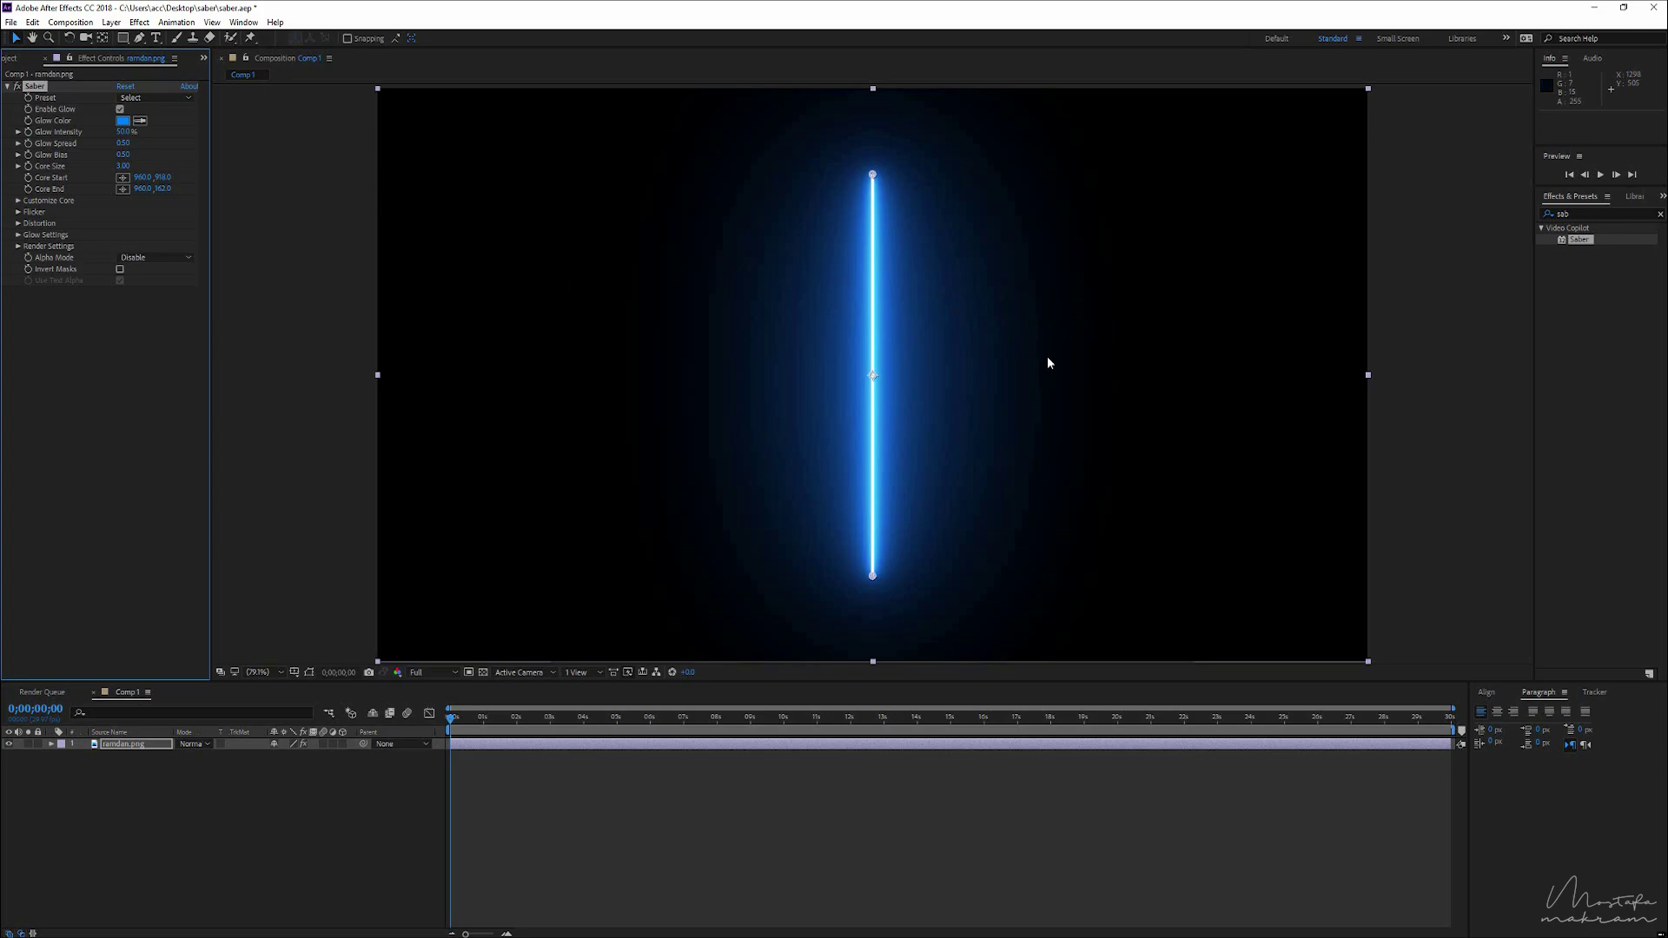
Undo the Saber effect and auto-trace the ramdan.png layer's current frame using the Alpha channel.
key(ctrl+z)
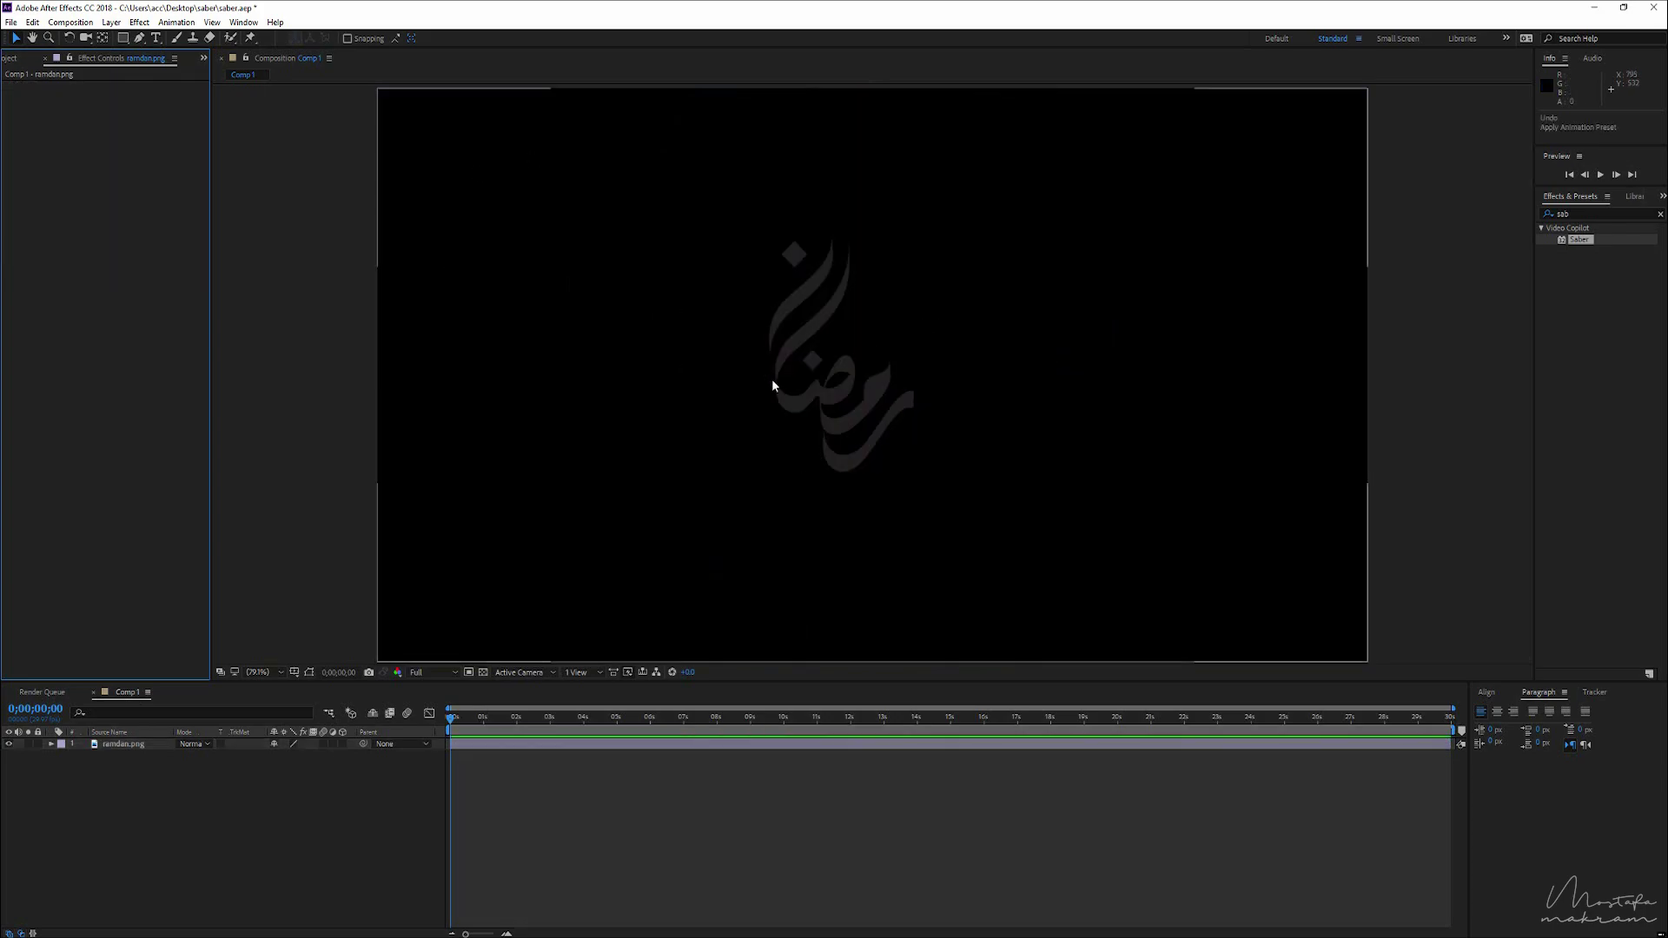
click(110, 746)
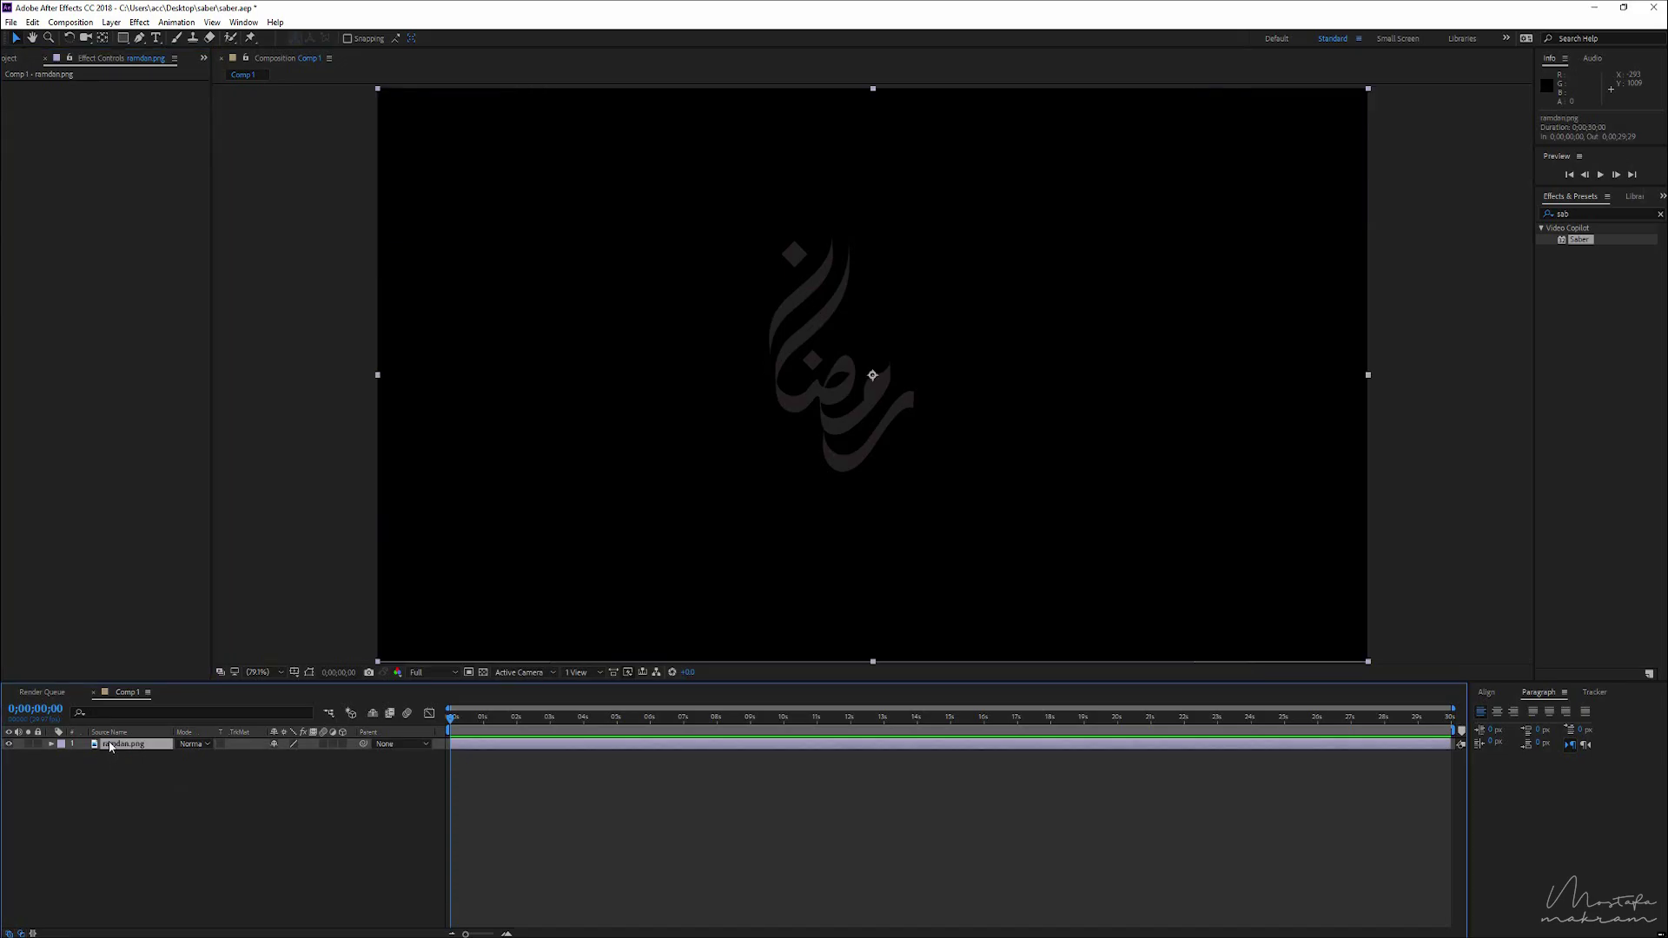
key(period)
key(period)
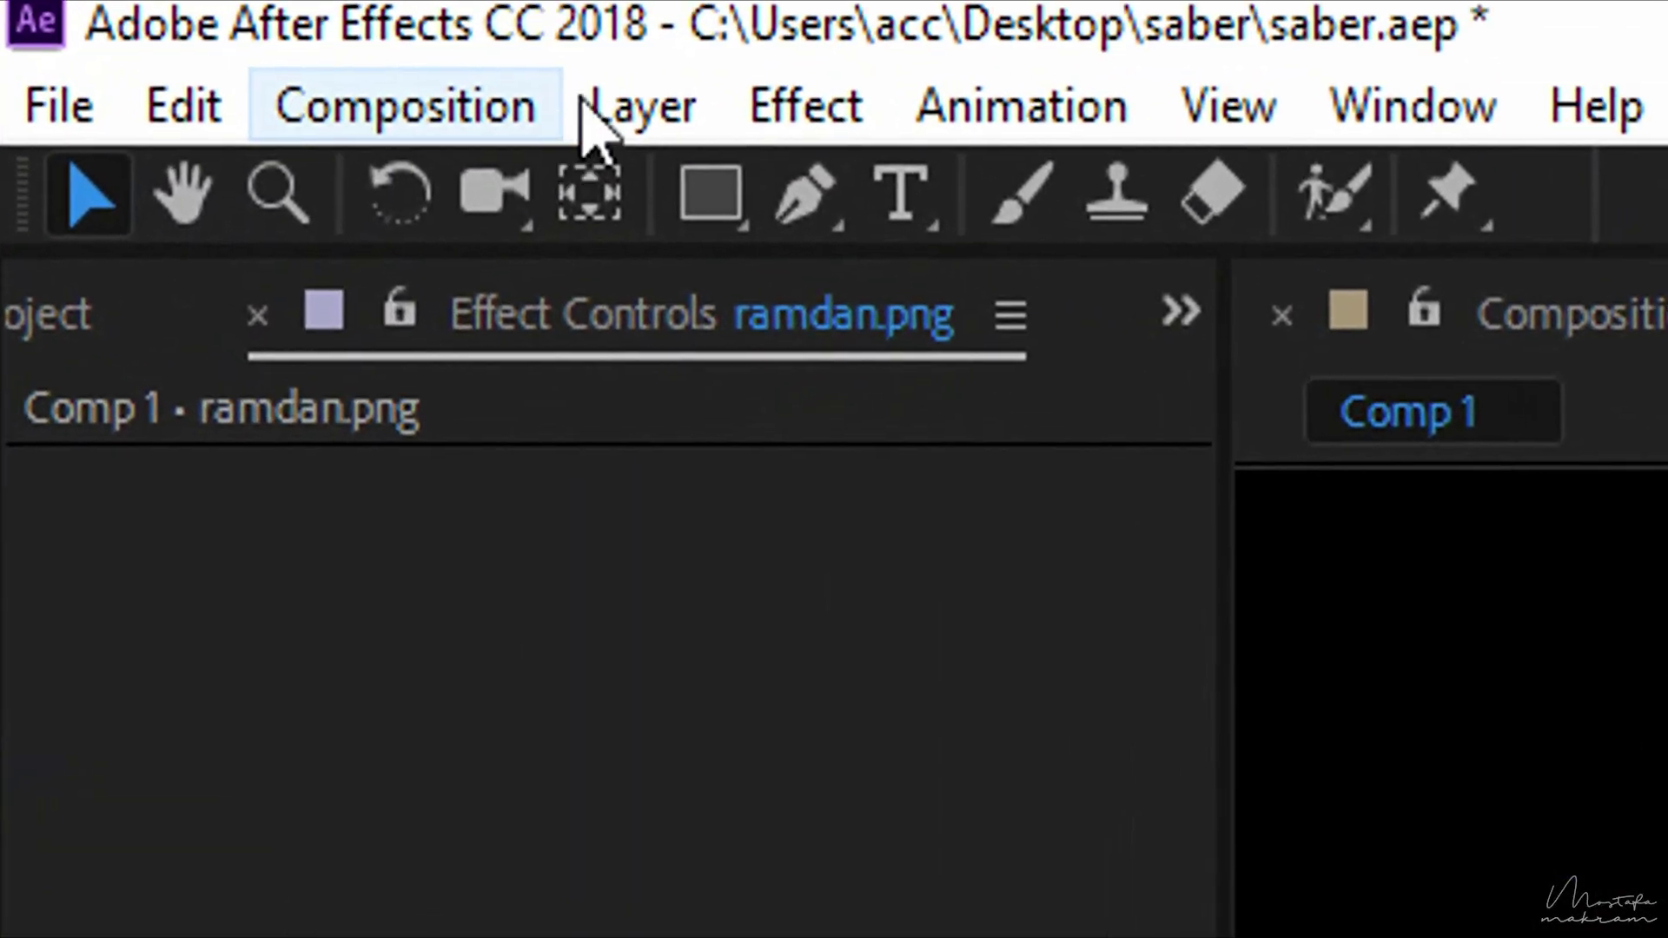
click(109, 22)
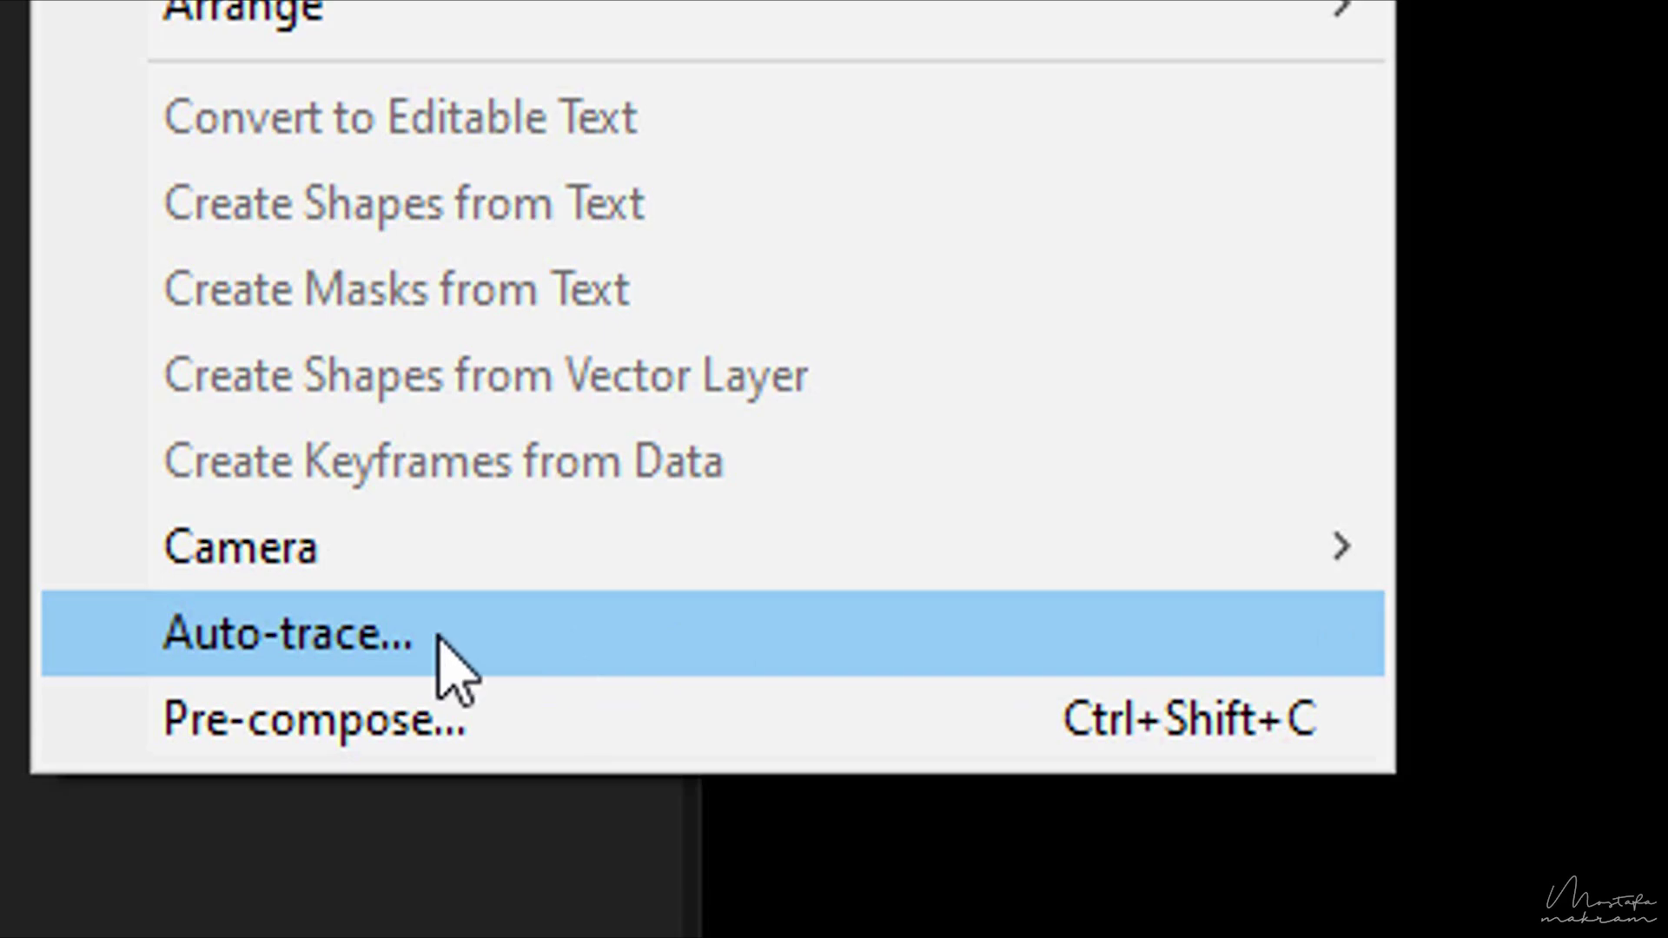
click(438, 639)
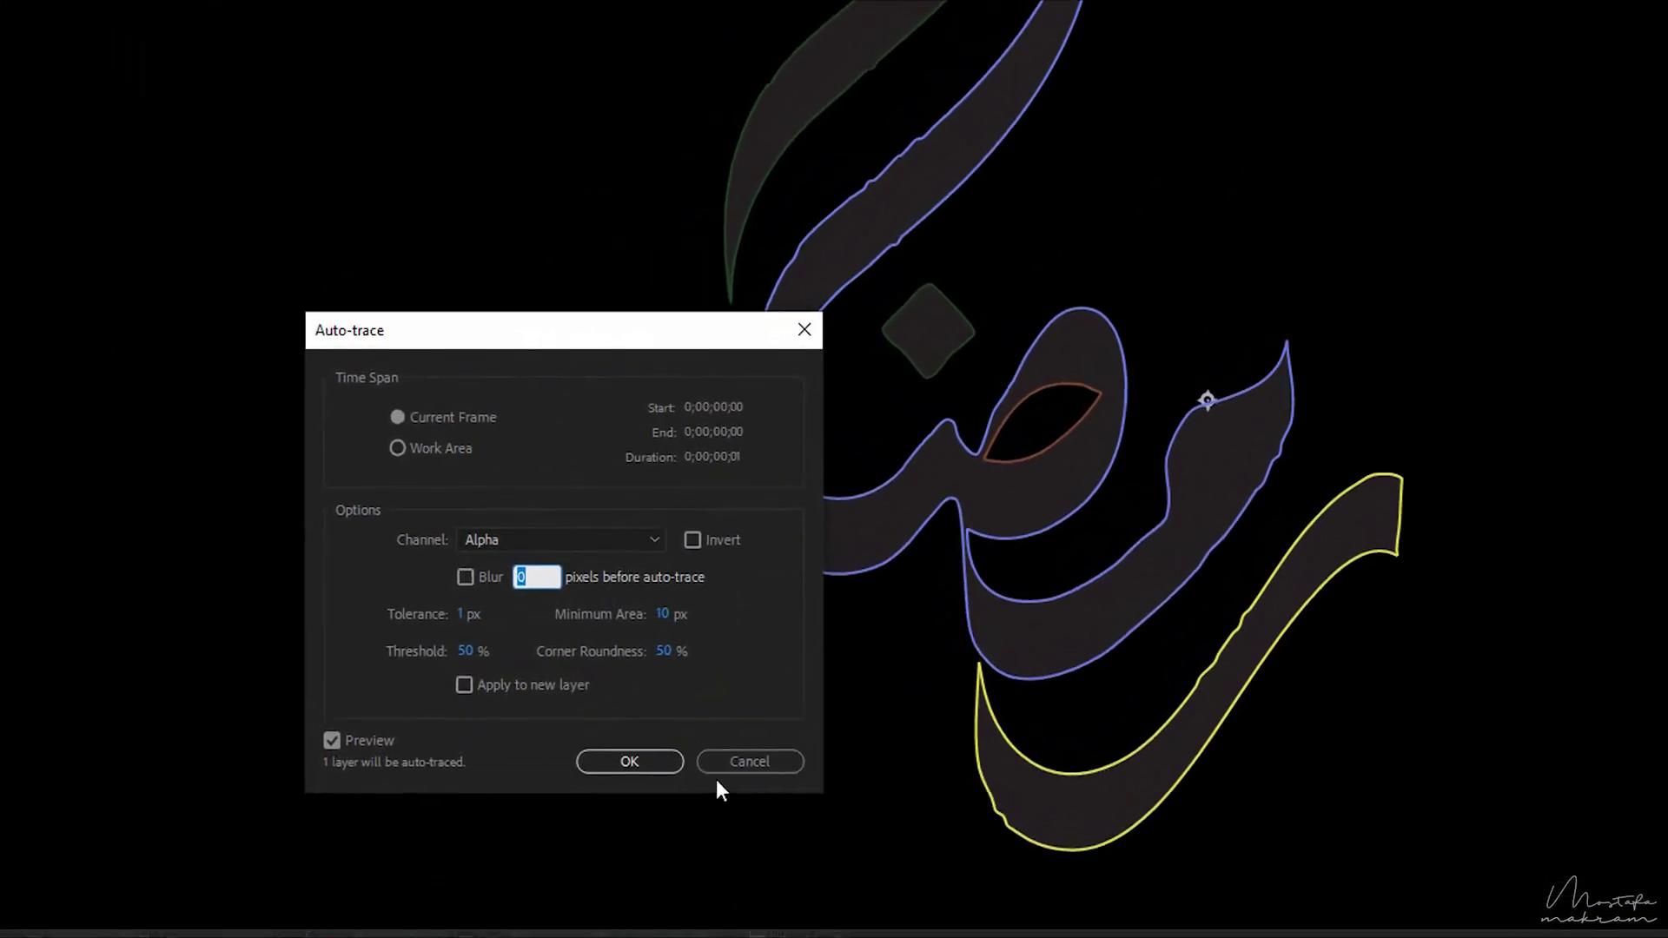
click(631, 763)
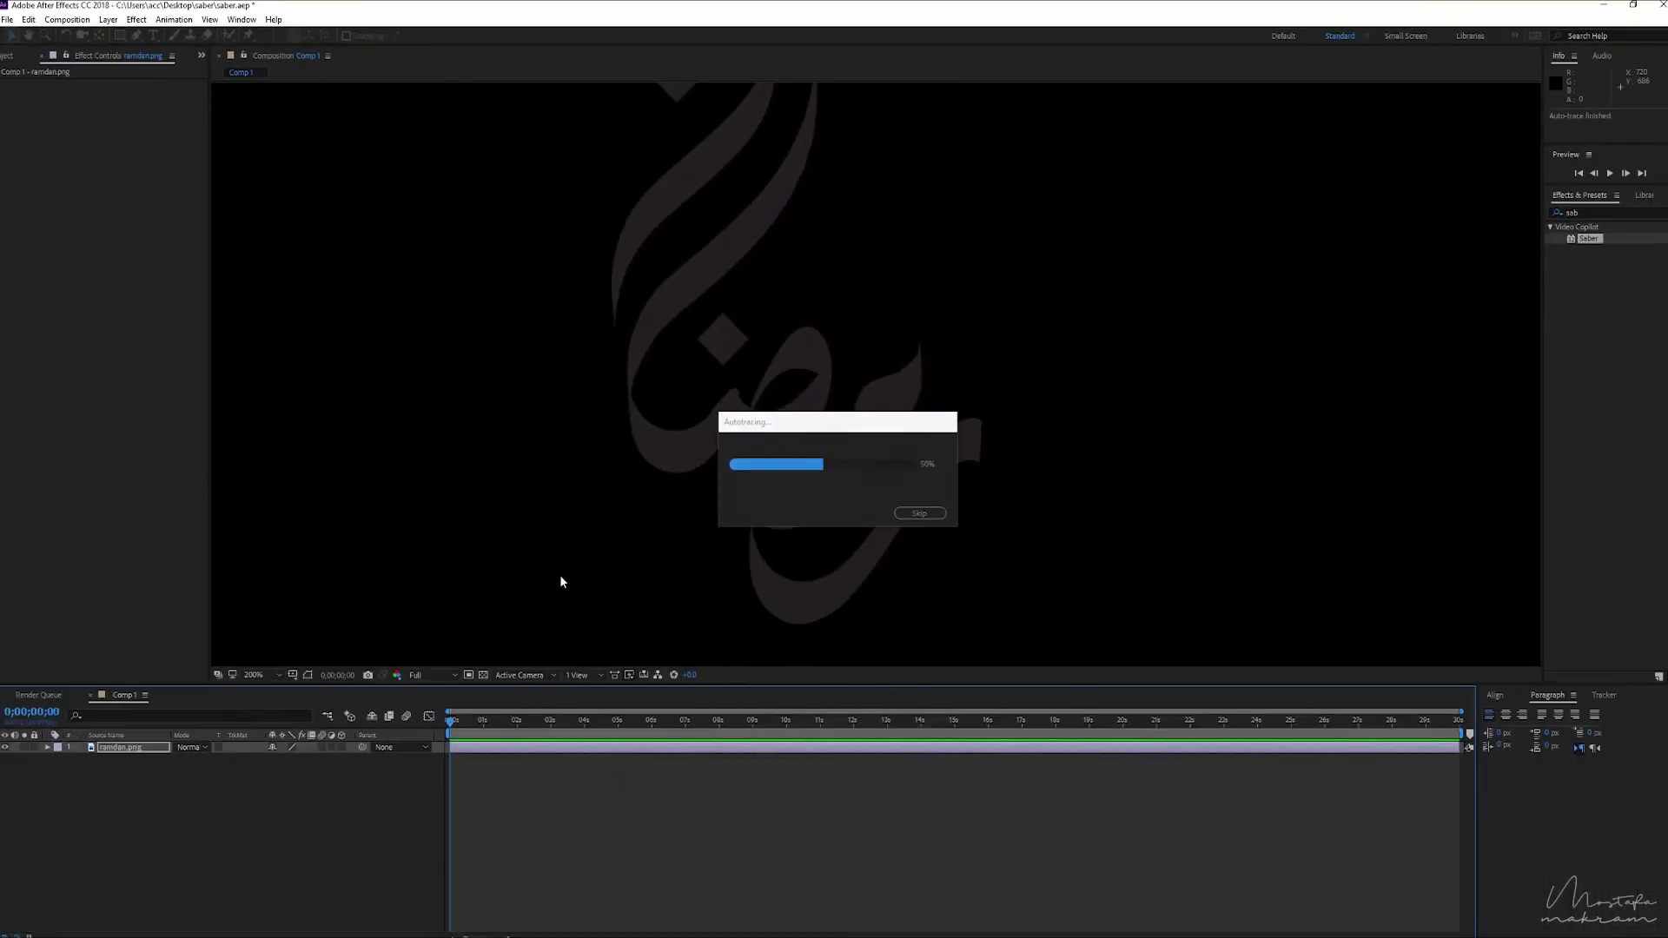
scroll(738, 432, down, 2)
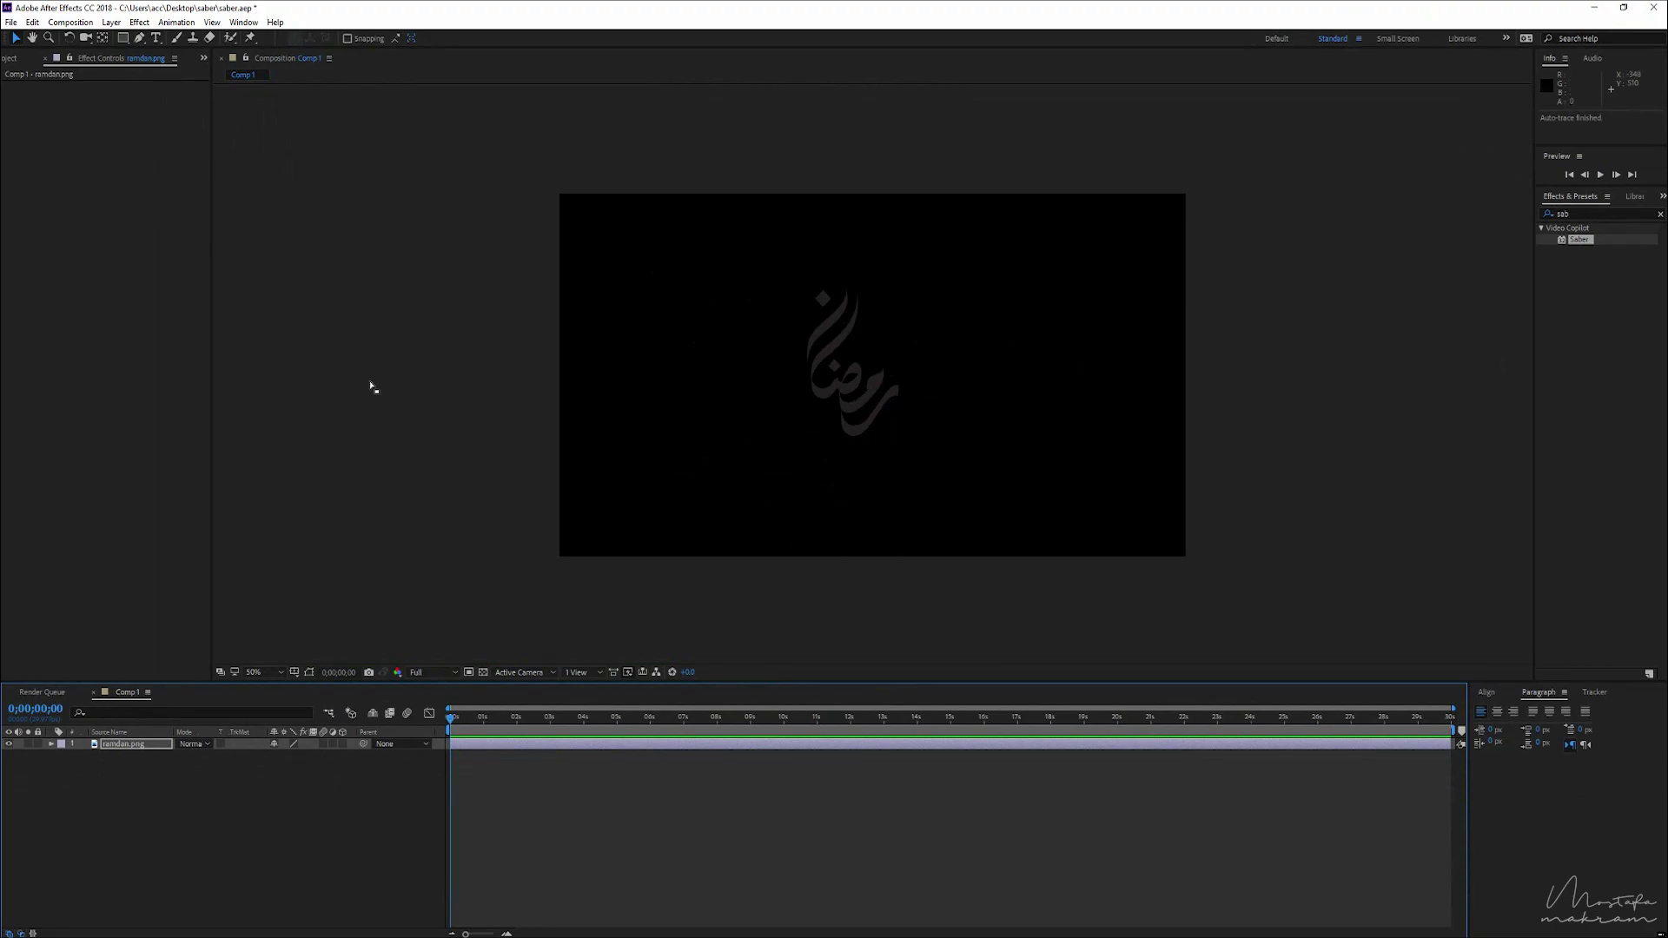
Apply the Saber effect to the auto-traced ramdan.png layer and show its effect controls.
double_click(1579, 240)
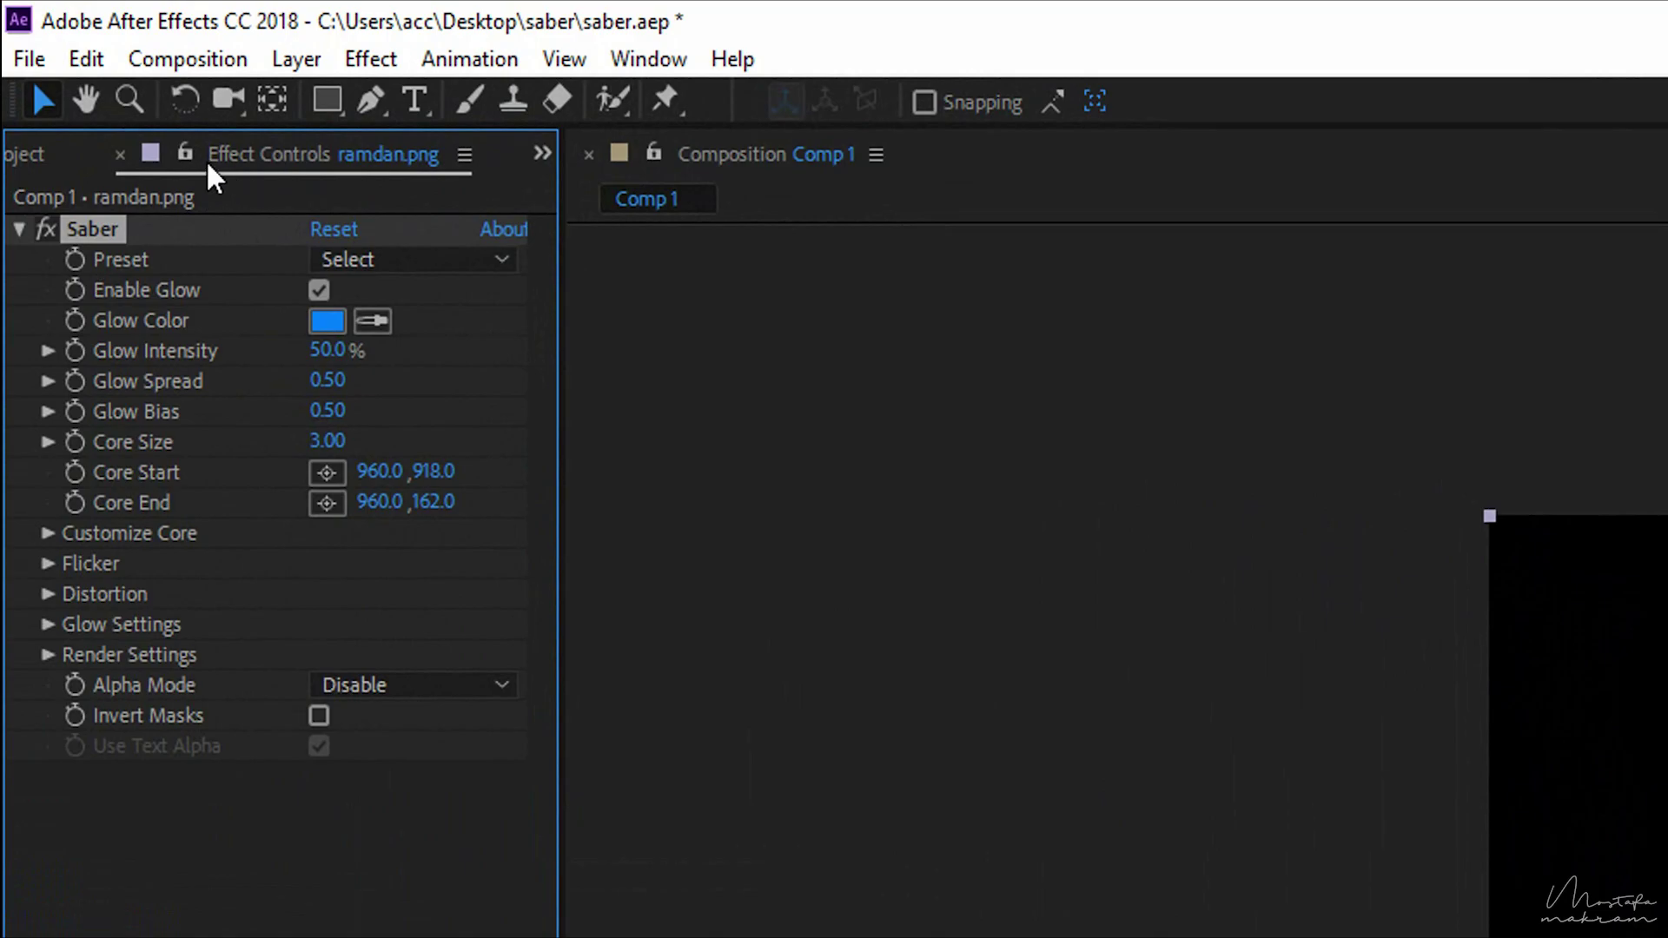
click(22, 157)
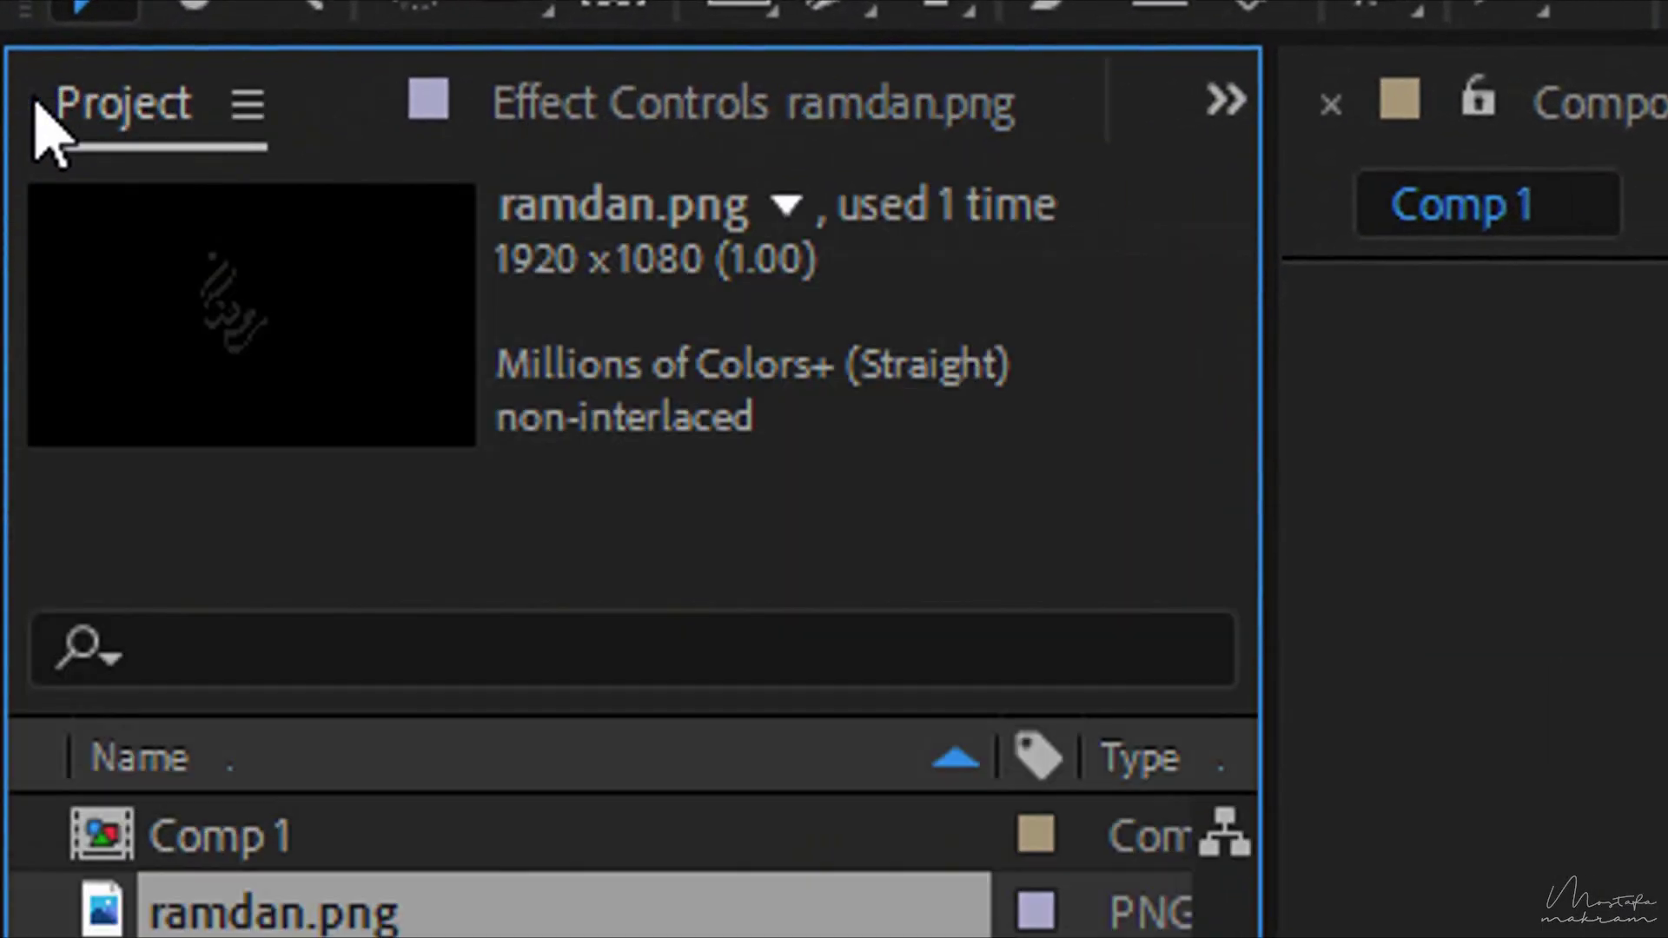
click(708, 117)
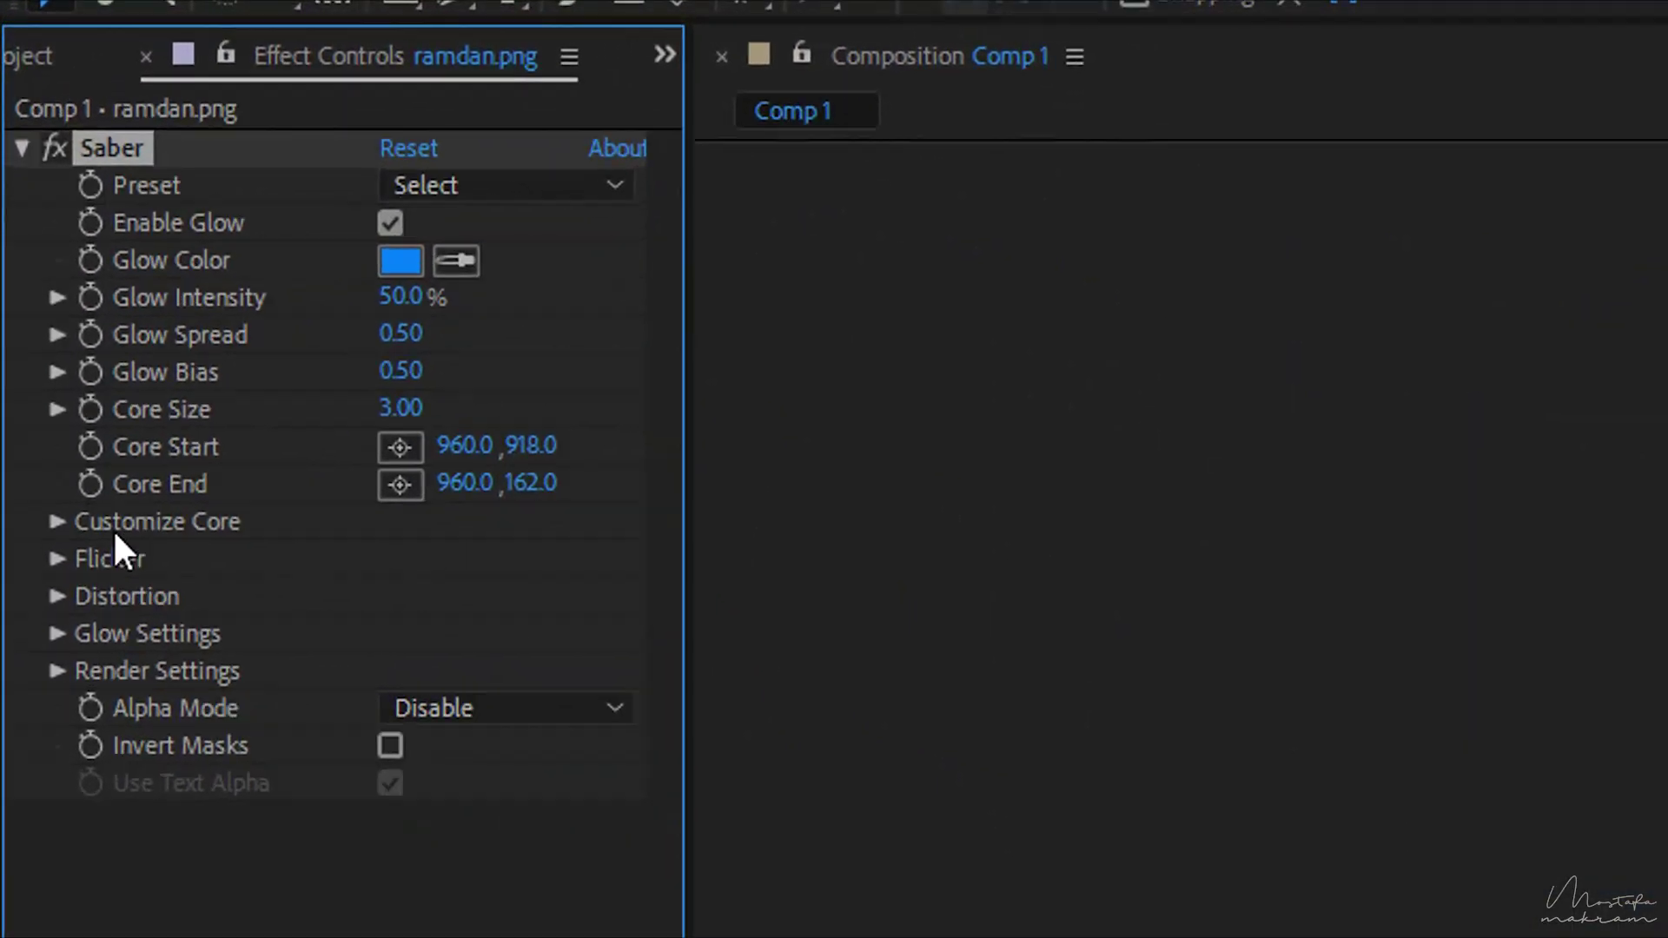
Set Saber's Core Type to Layer Masks so the glow follows the traced calligraphy outlines.
click(57, 534)
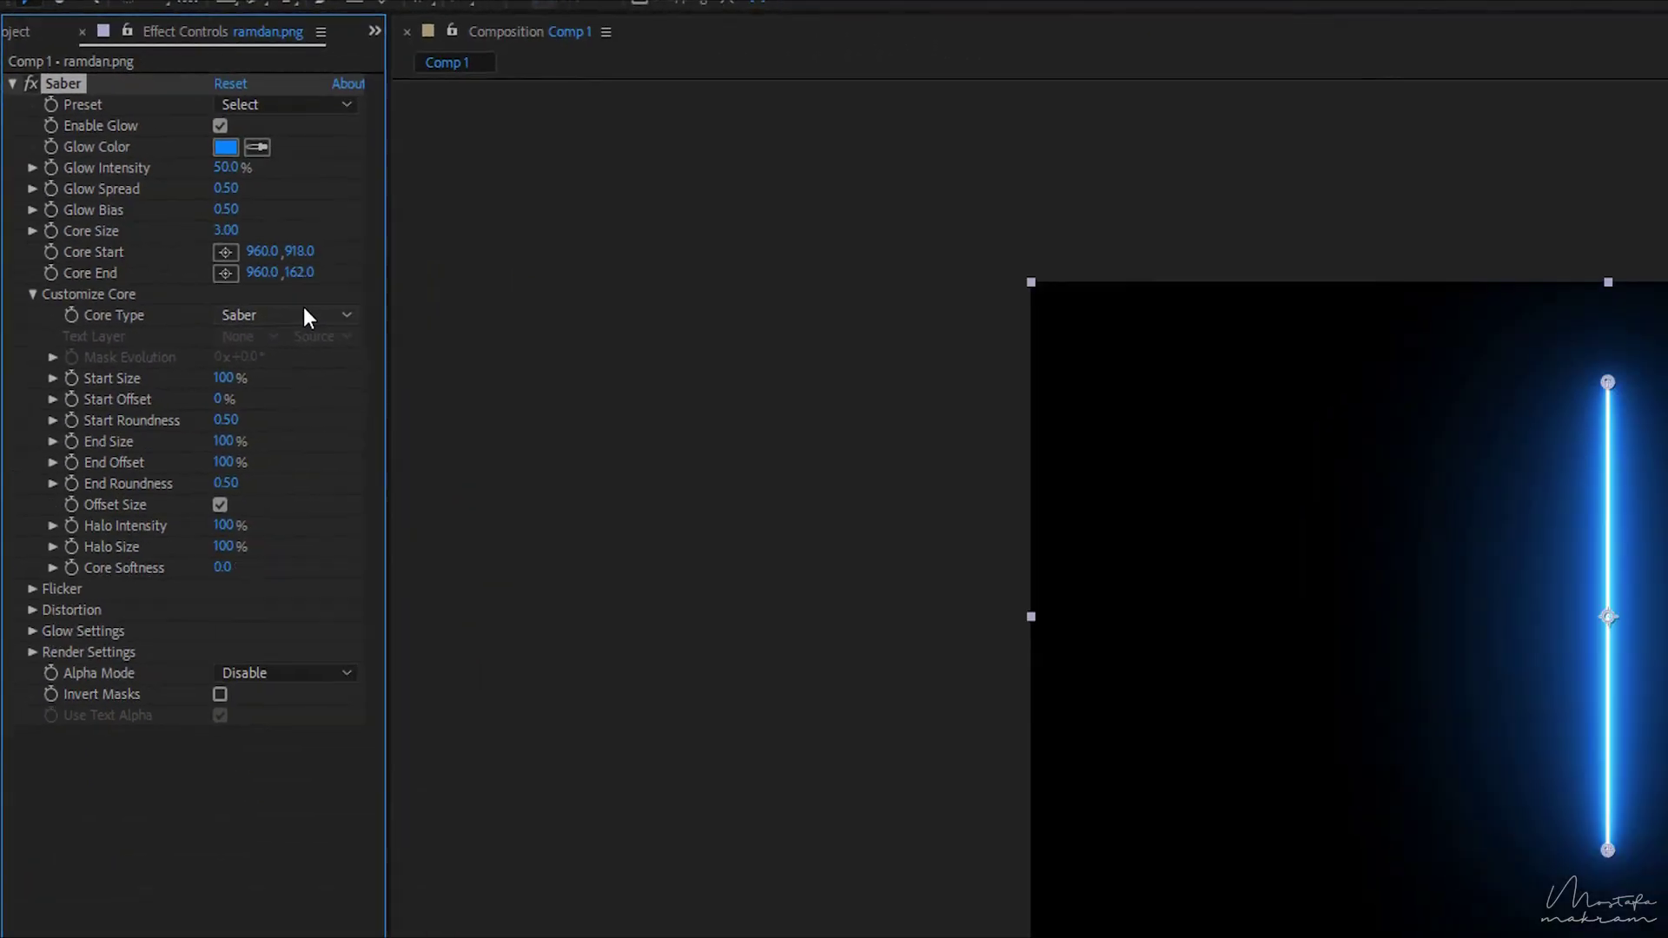
click(556, 571)
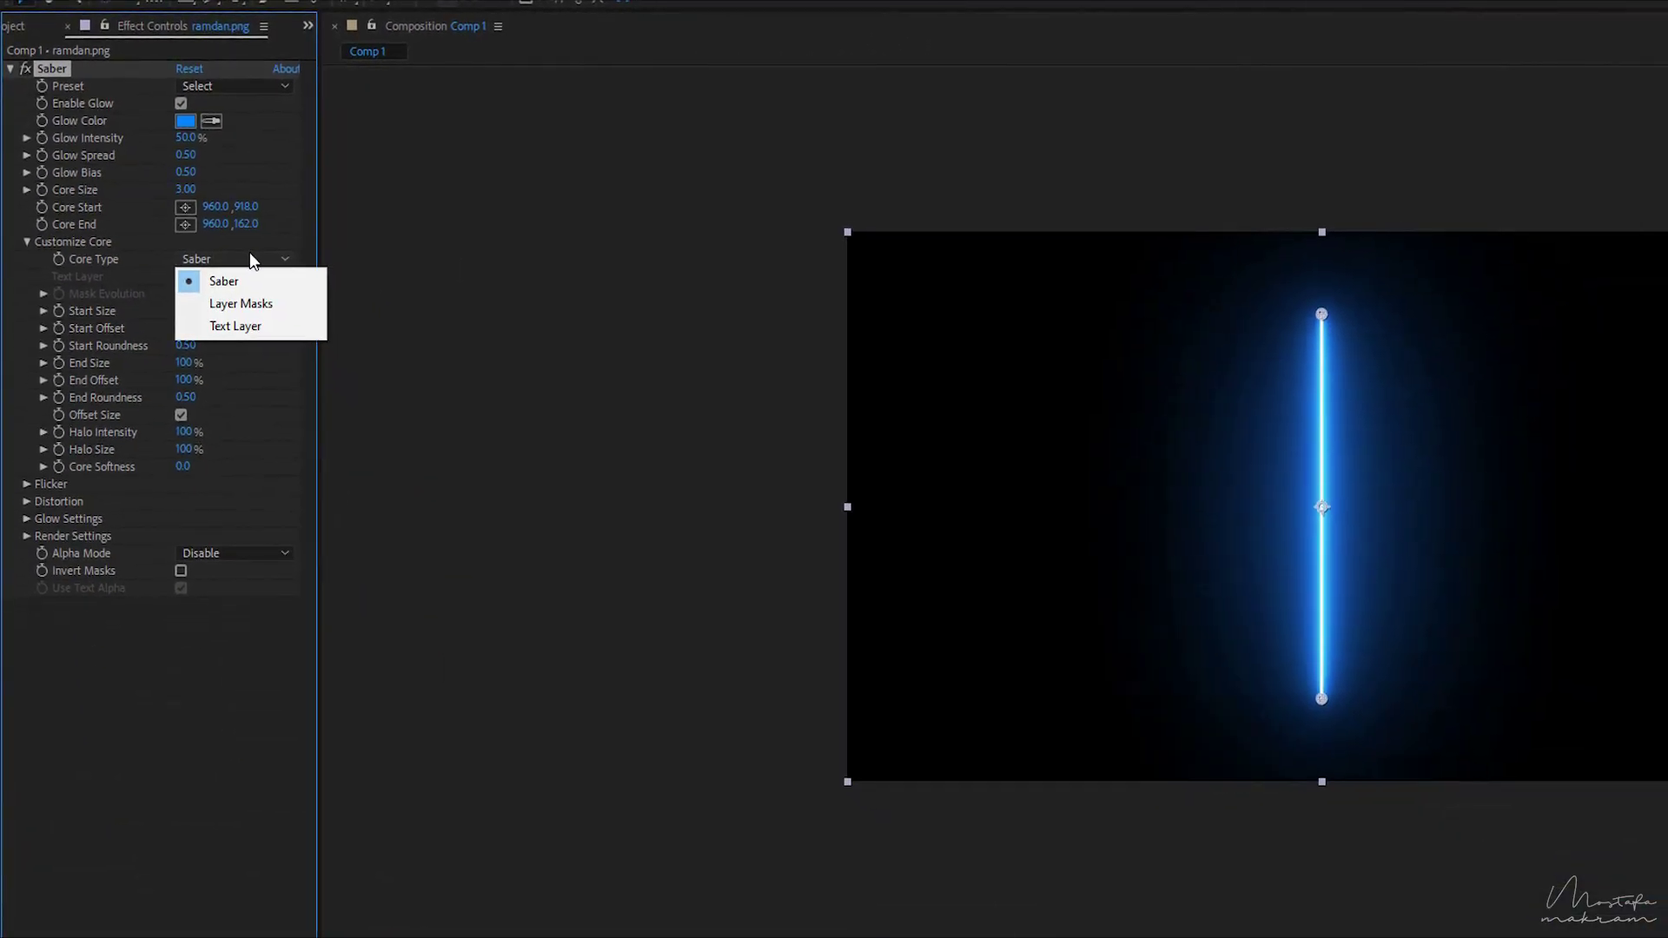
click(252, 304)
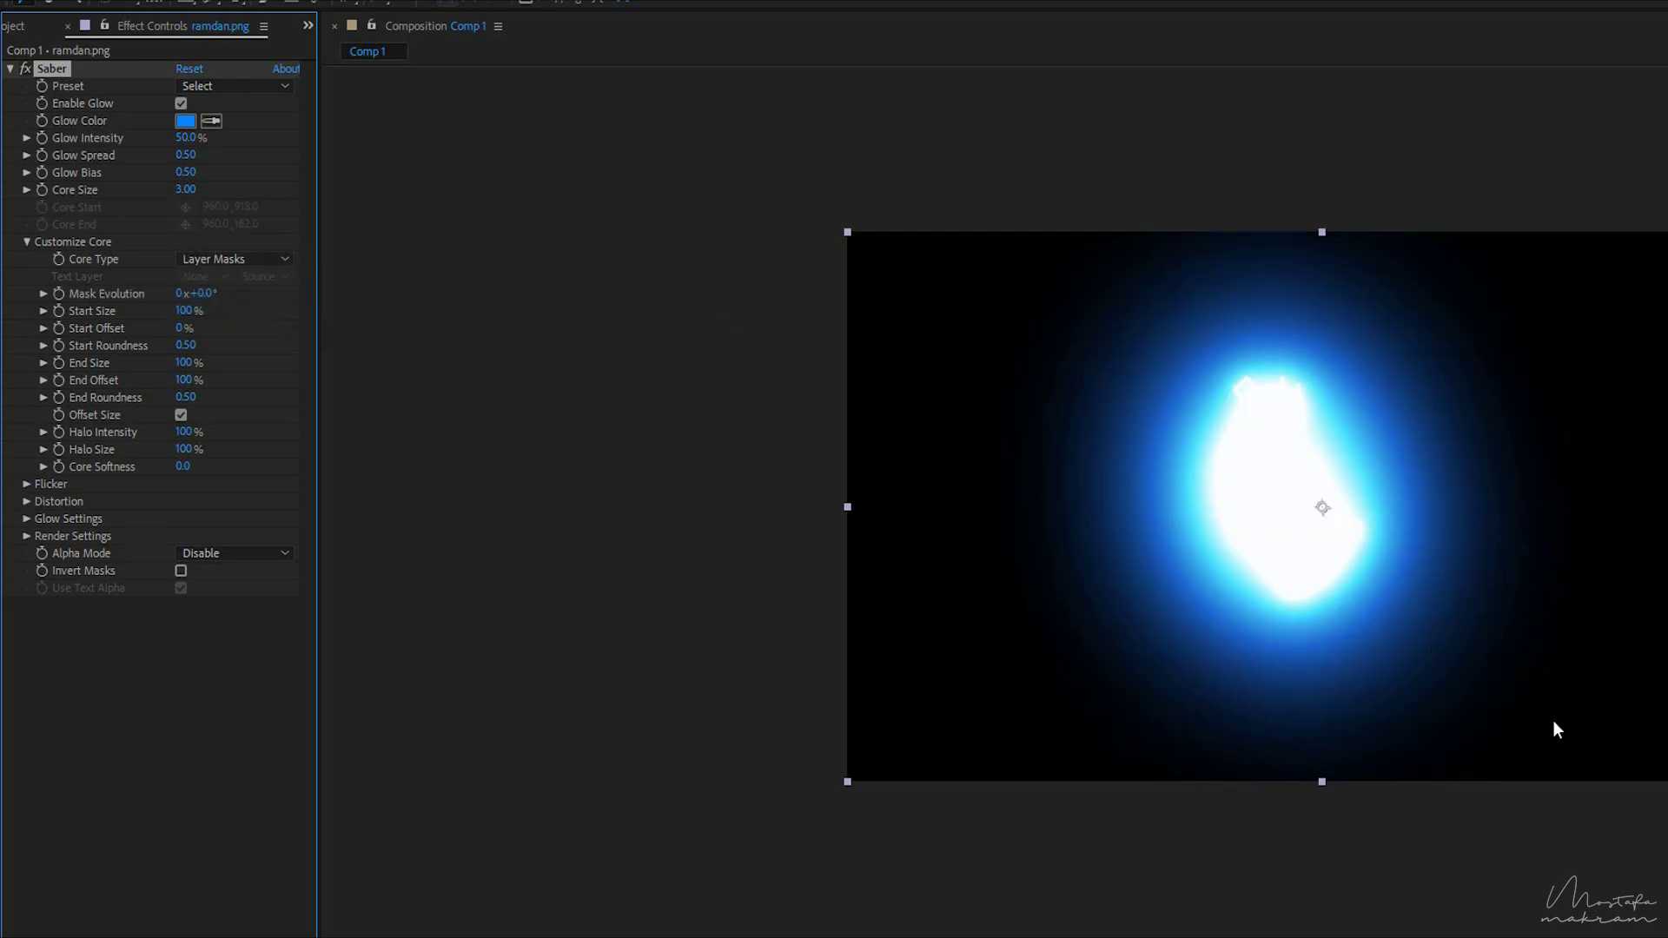
key(period)
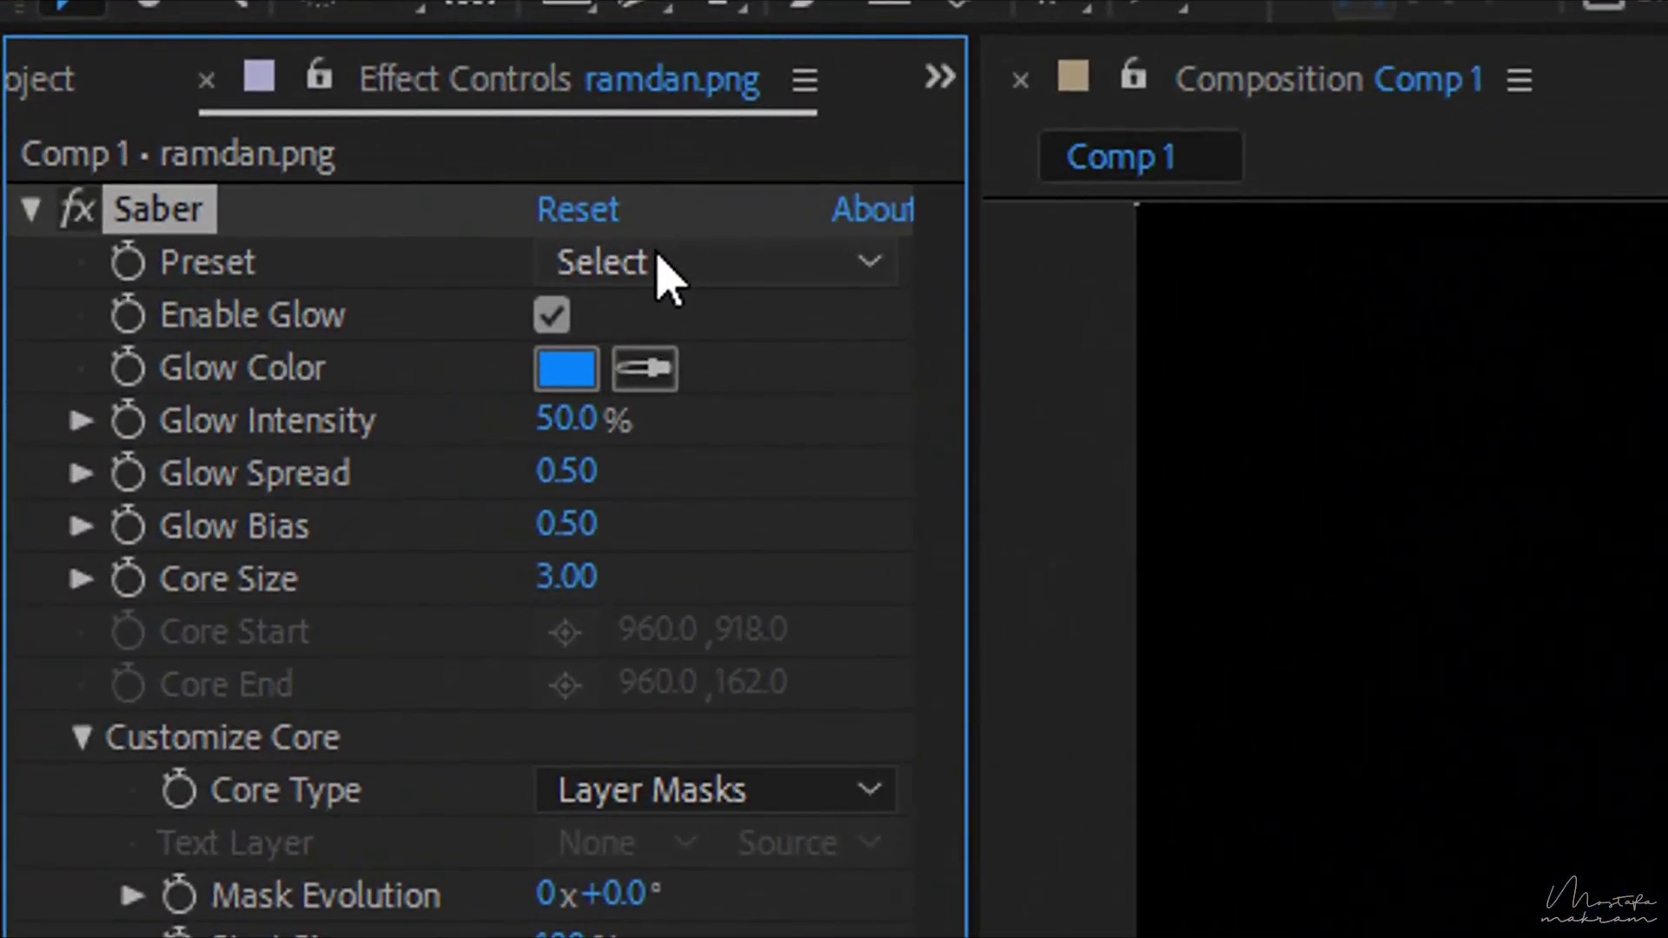
Try the Saber presets Electric, Fog, Hot, Neon and Protocol, and Electric once more, on the calligraphy.
click(659, 262)
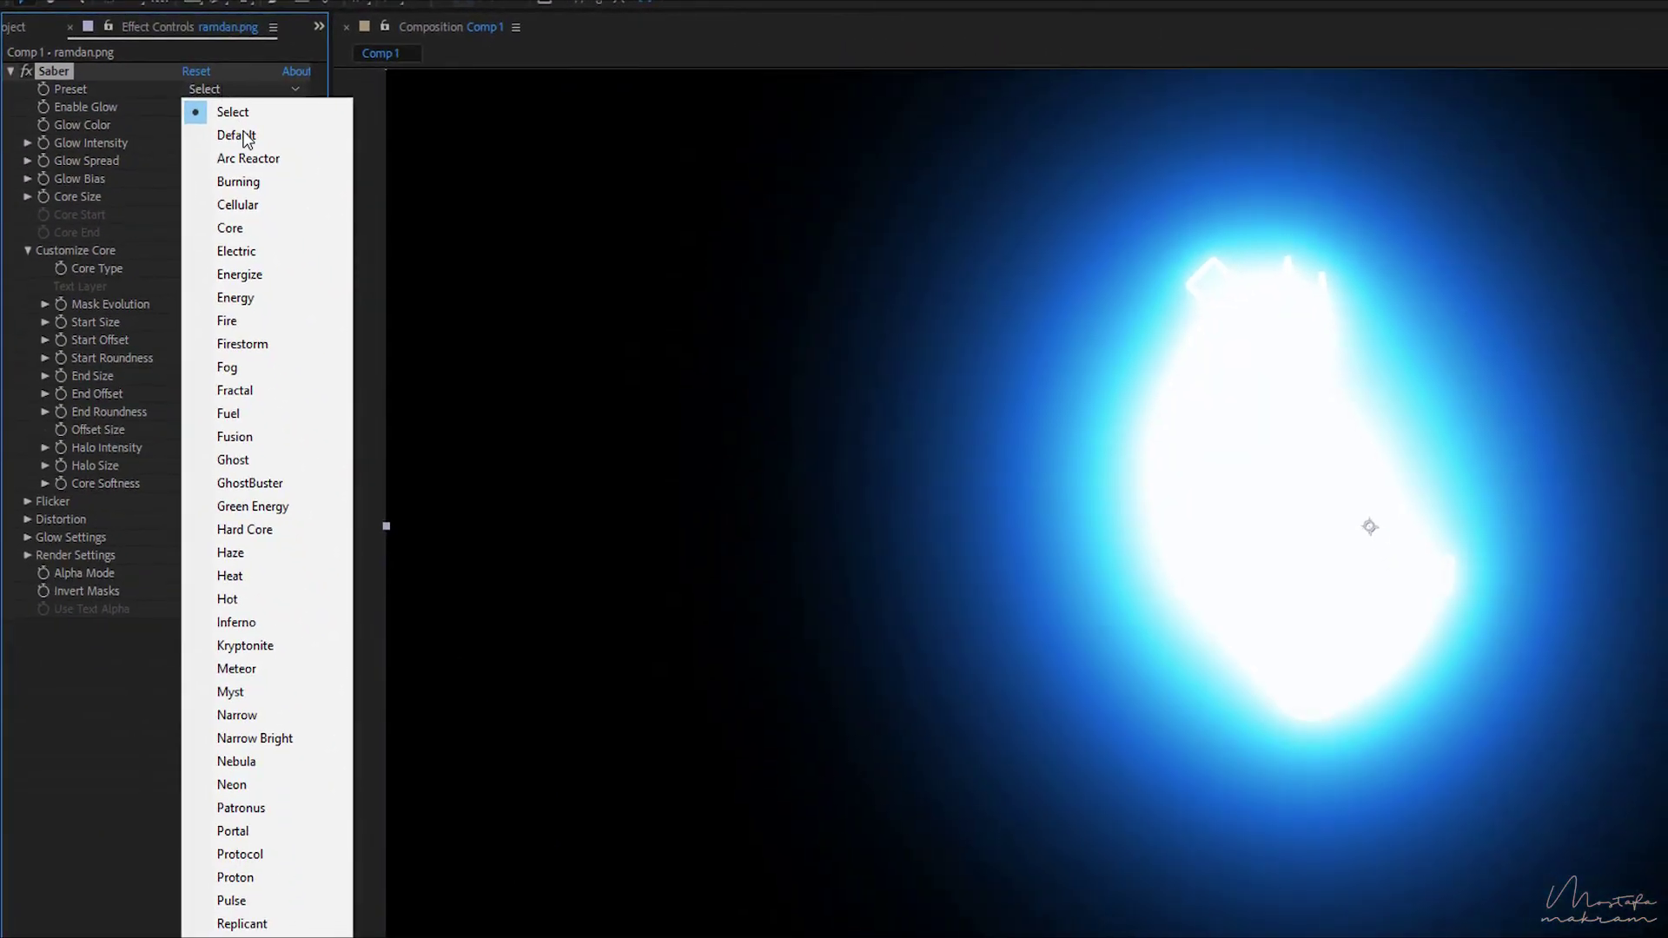
click(283, 248)
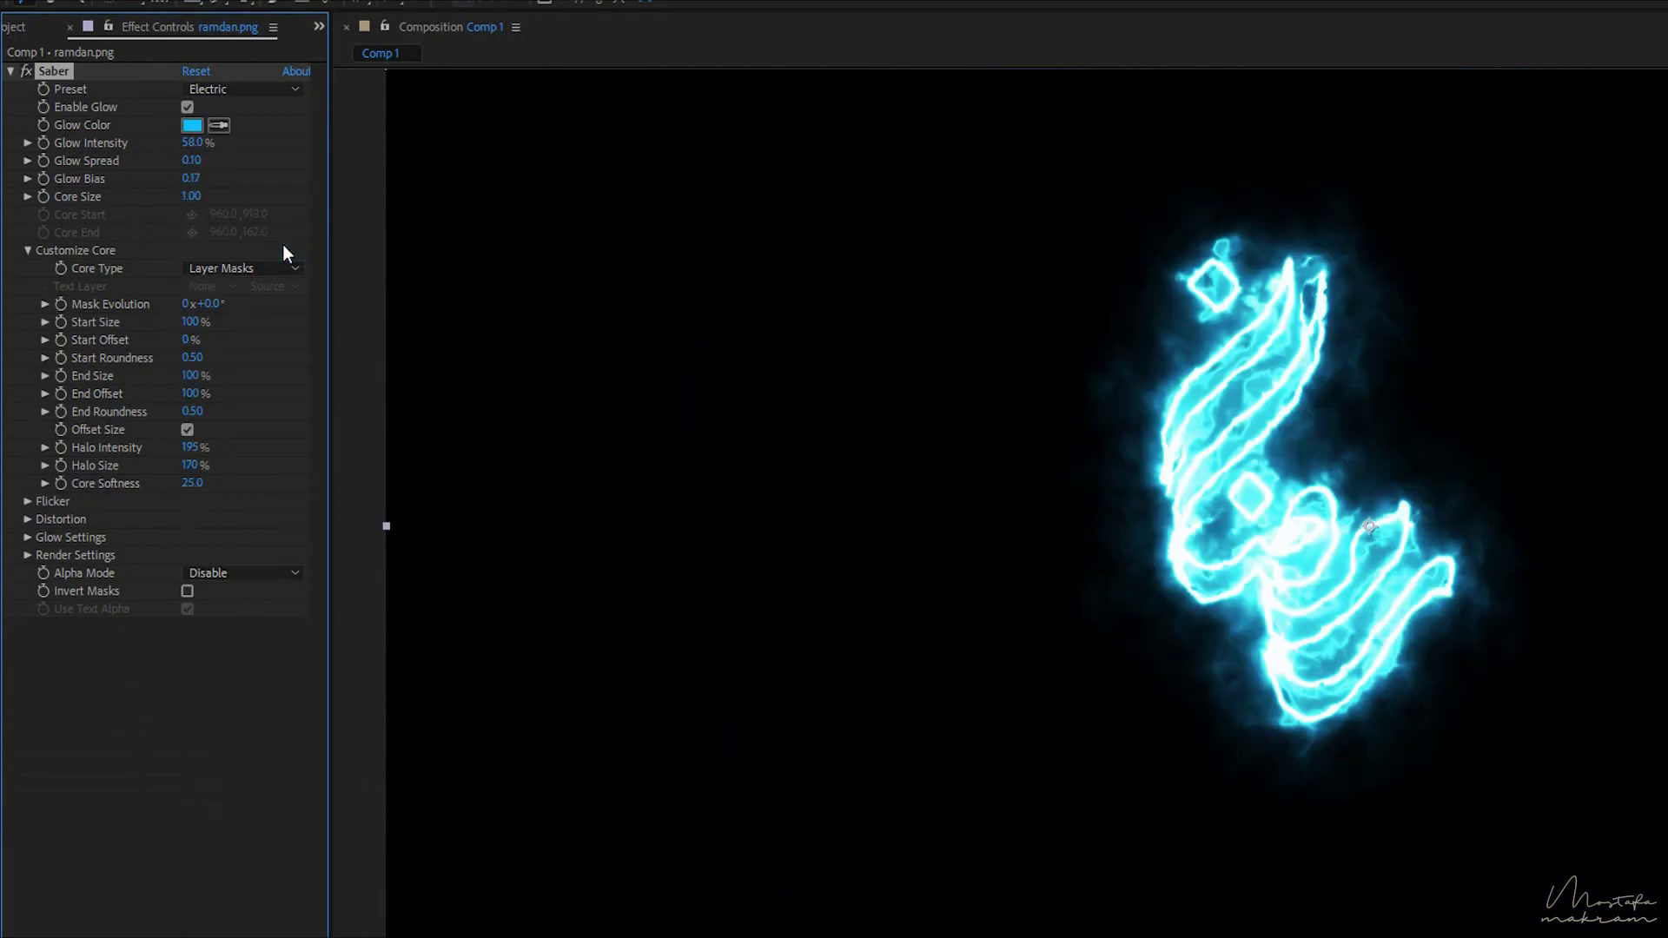
click(252, 88)
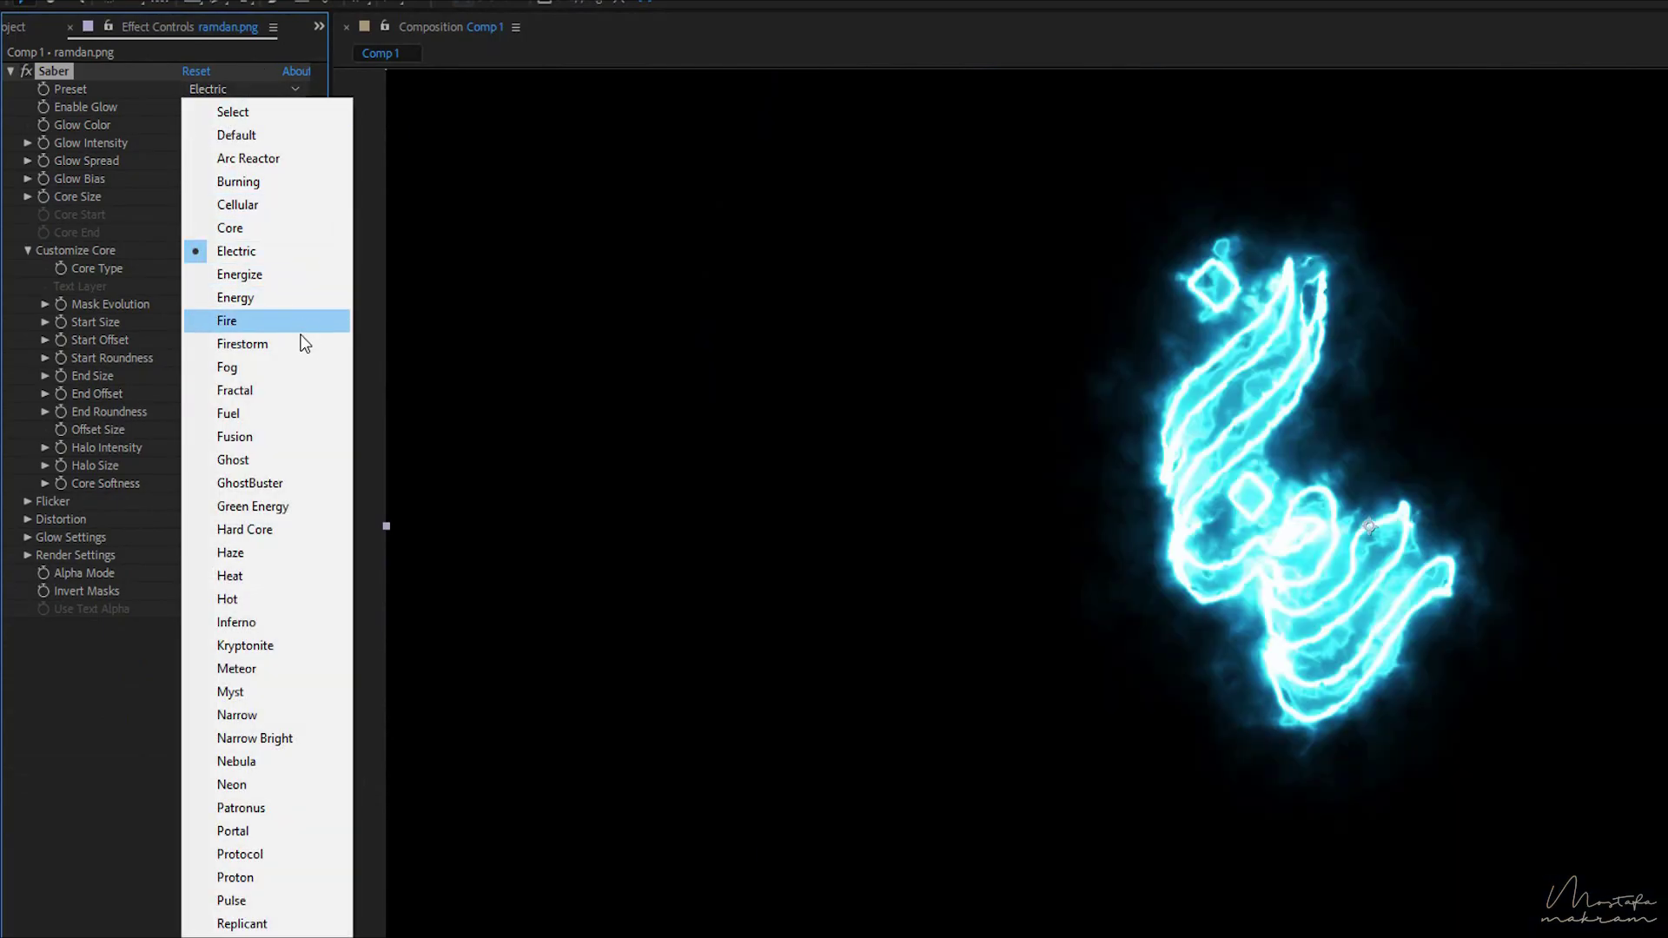
click(278, 367)
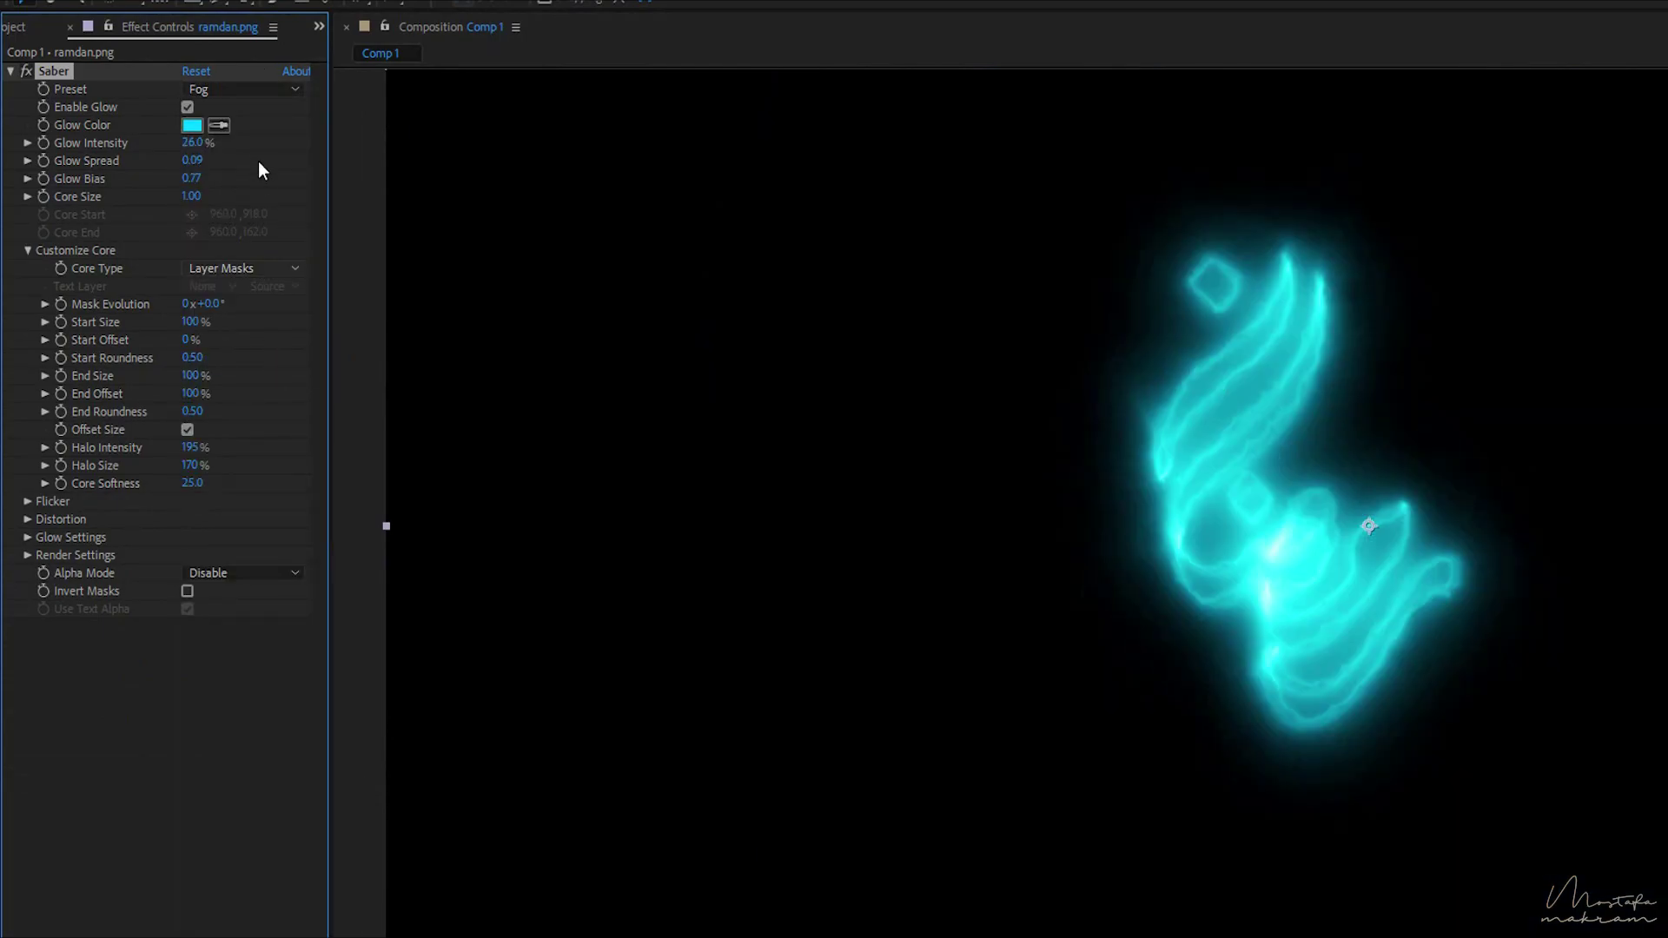
click(252, 91)
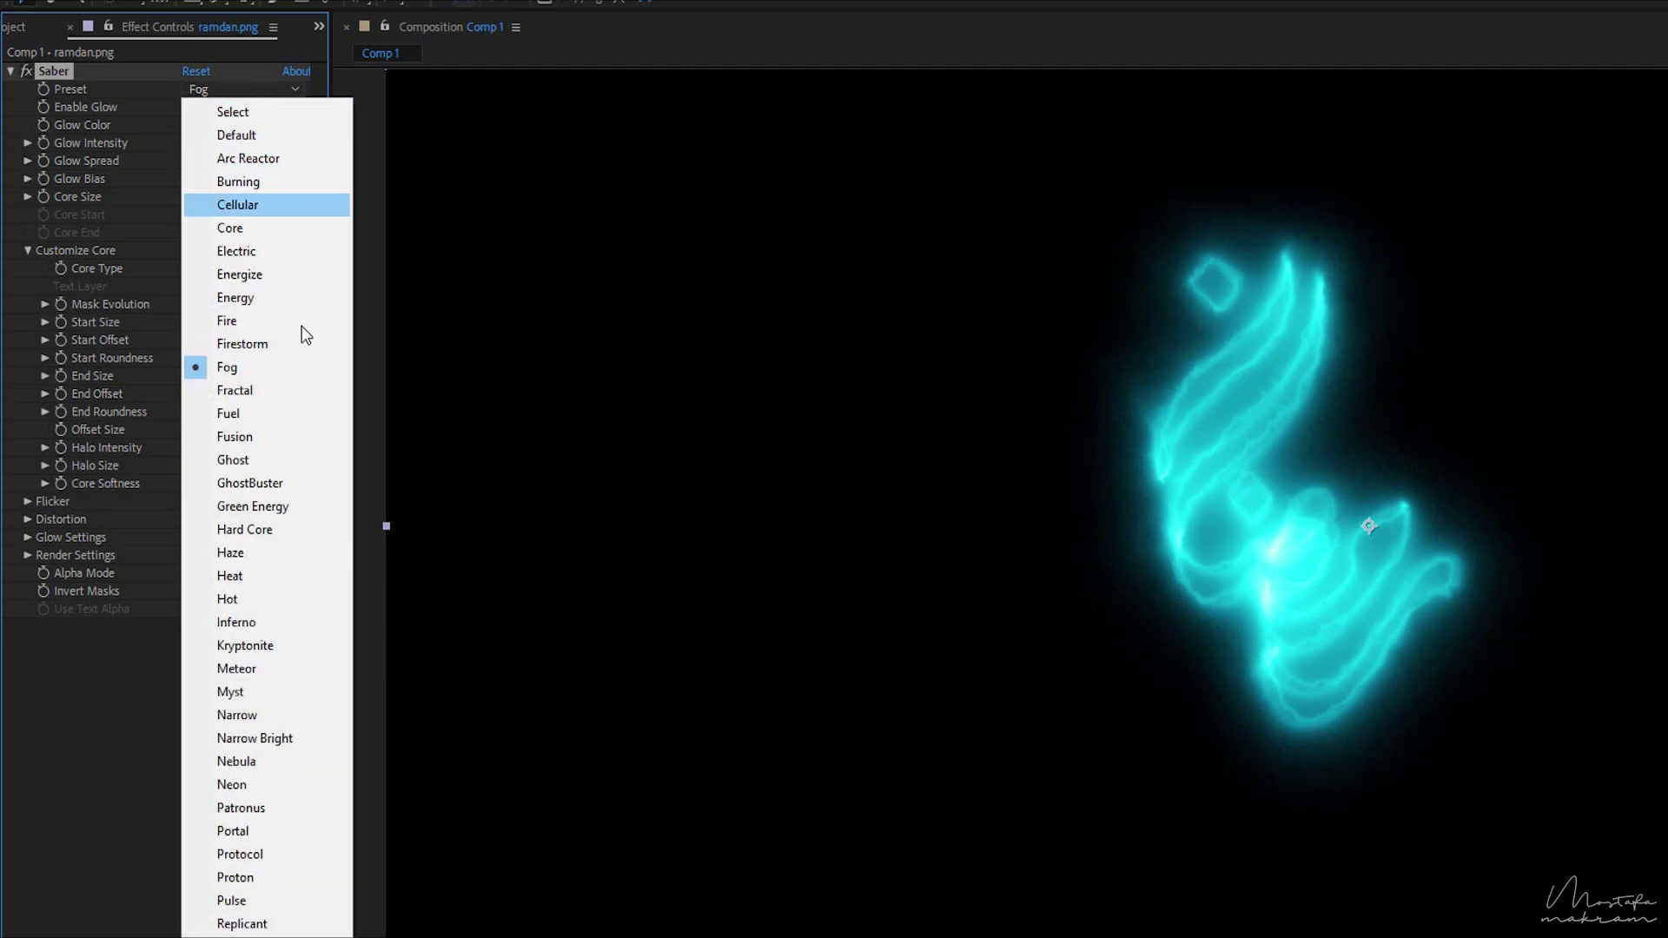
click(290, 602)
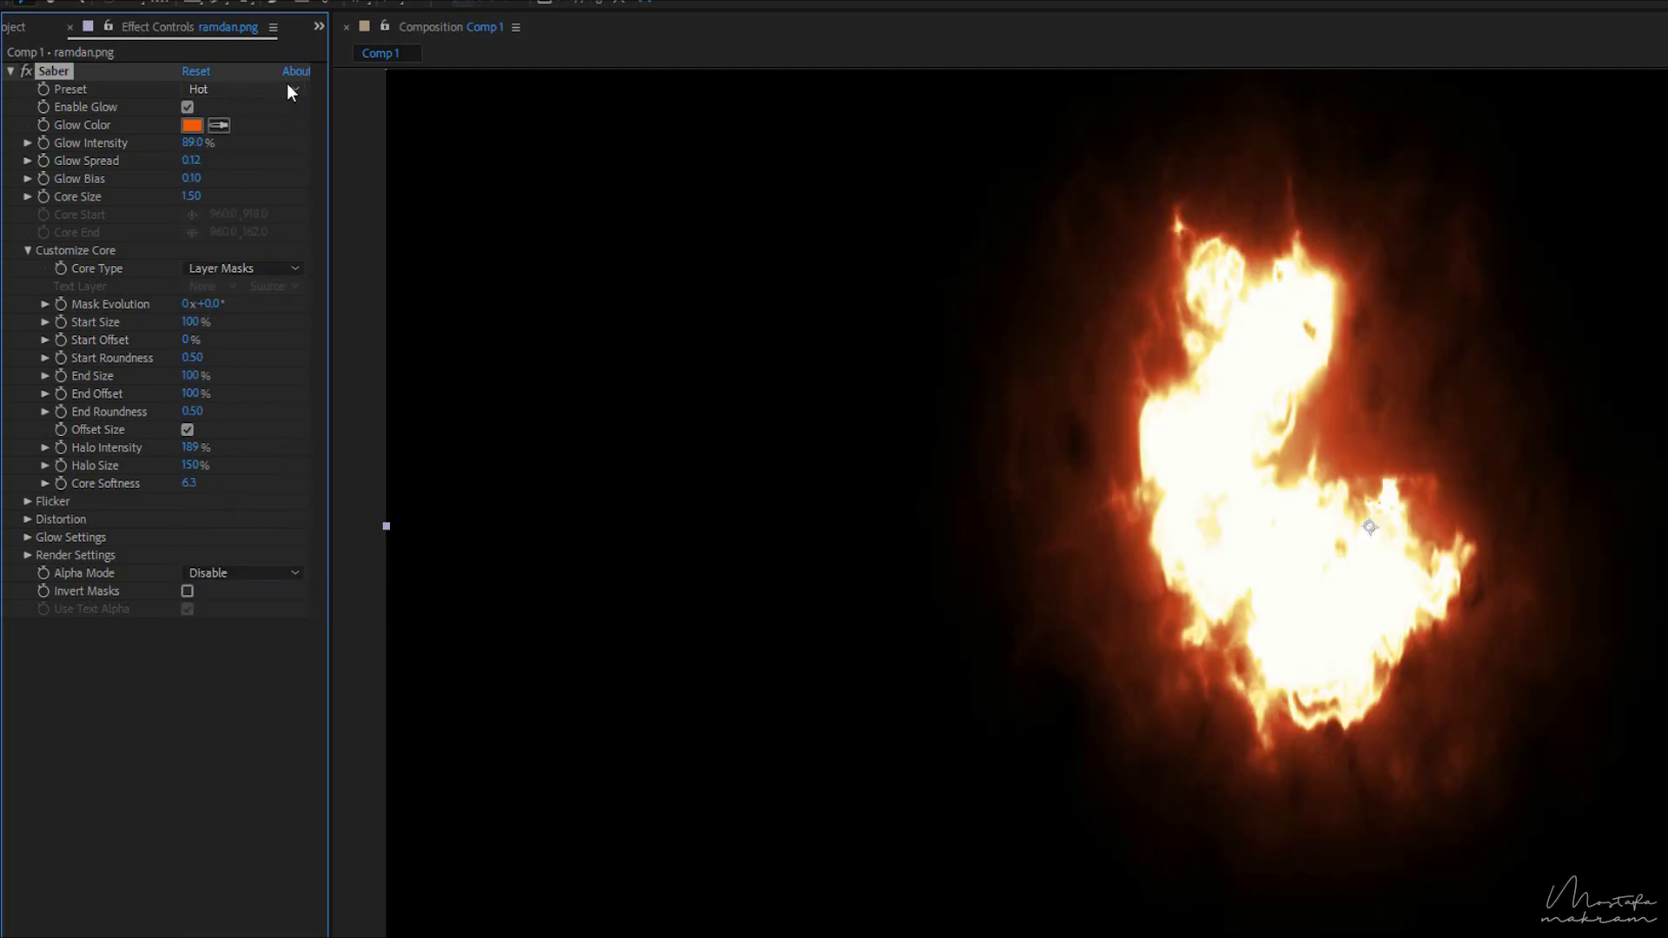
click(286, 86)
click(269, 787)
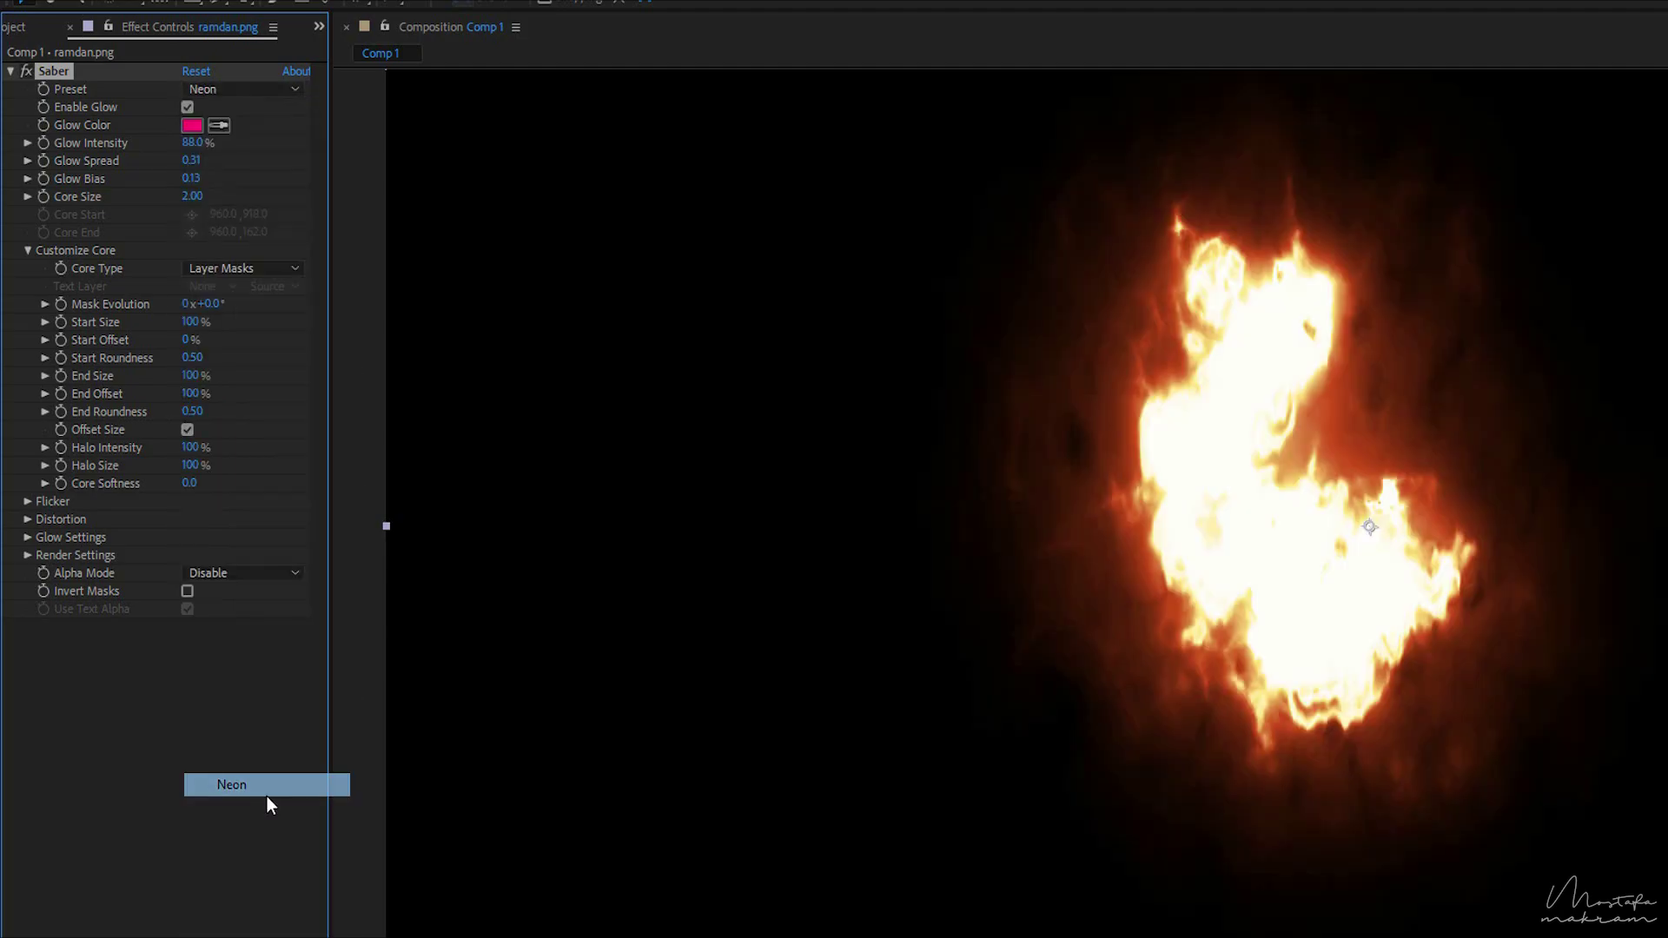
click(286, 89)
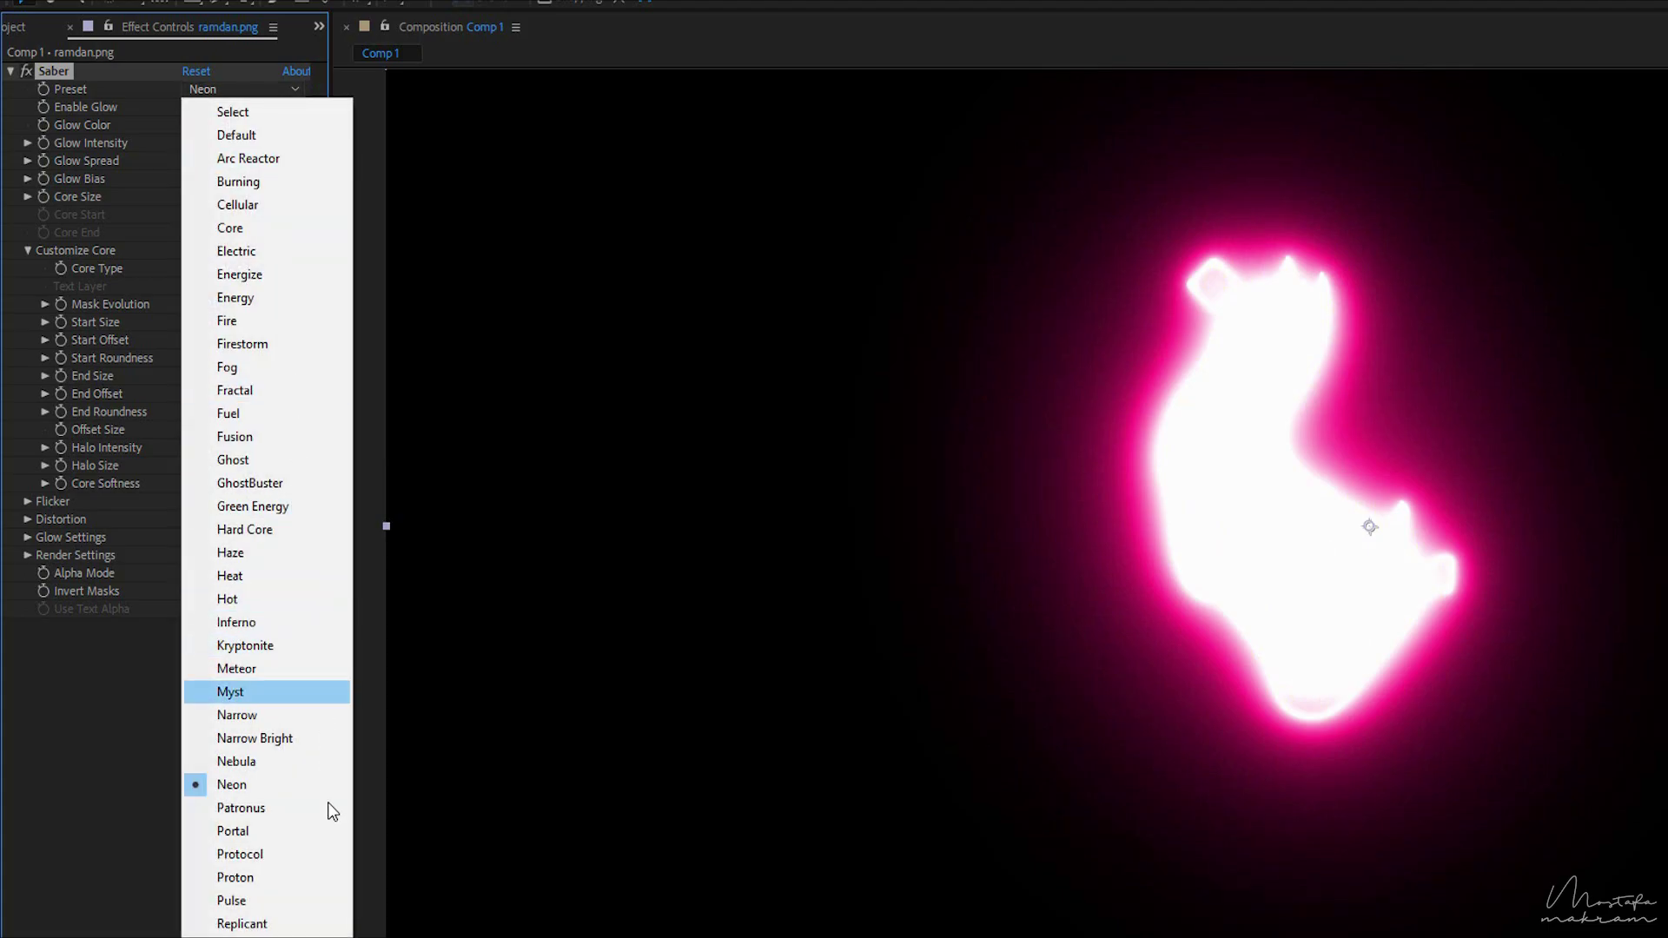
click(262, 856)
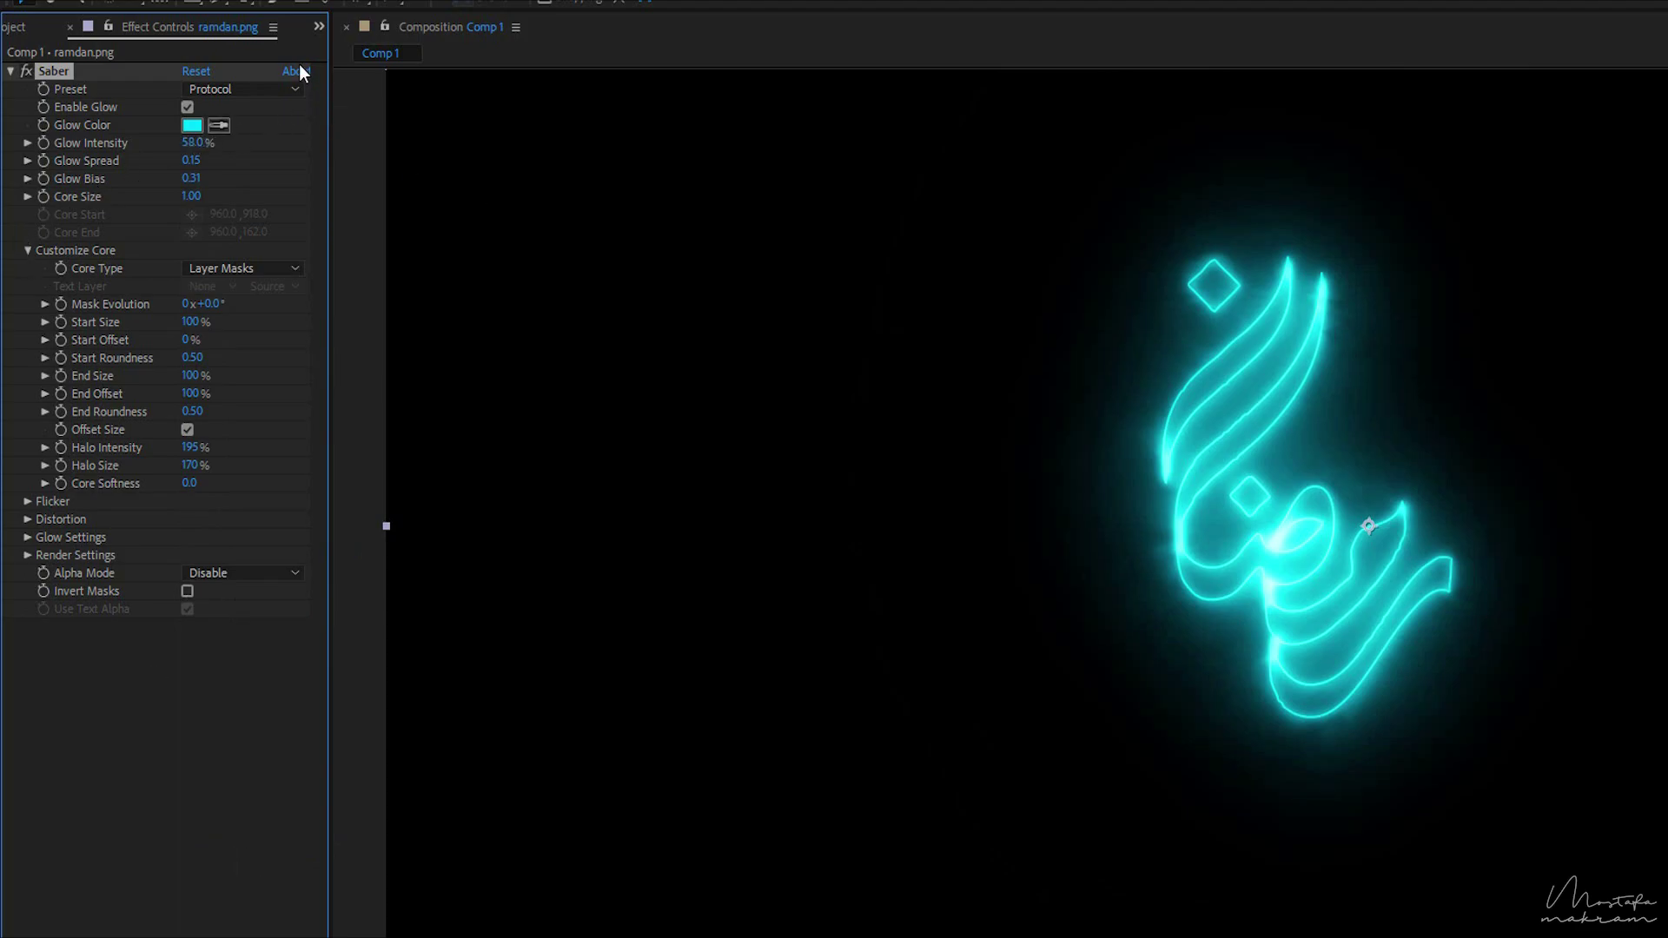
click(245, 89)
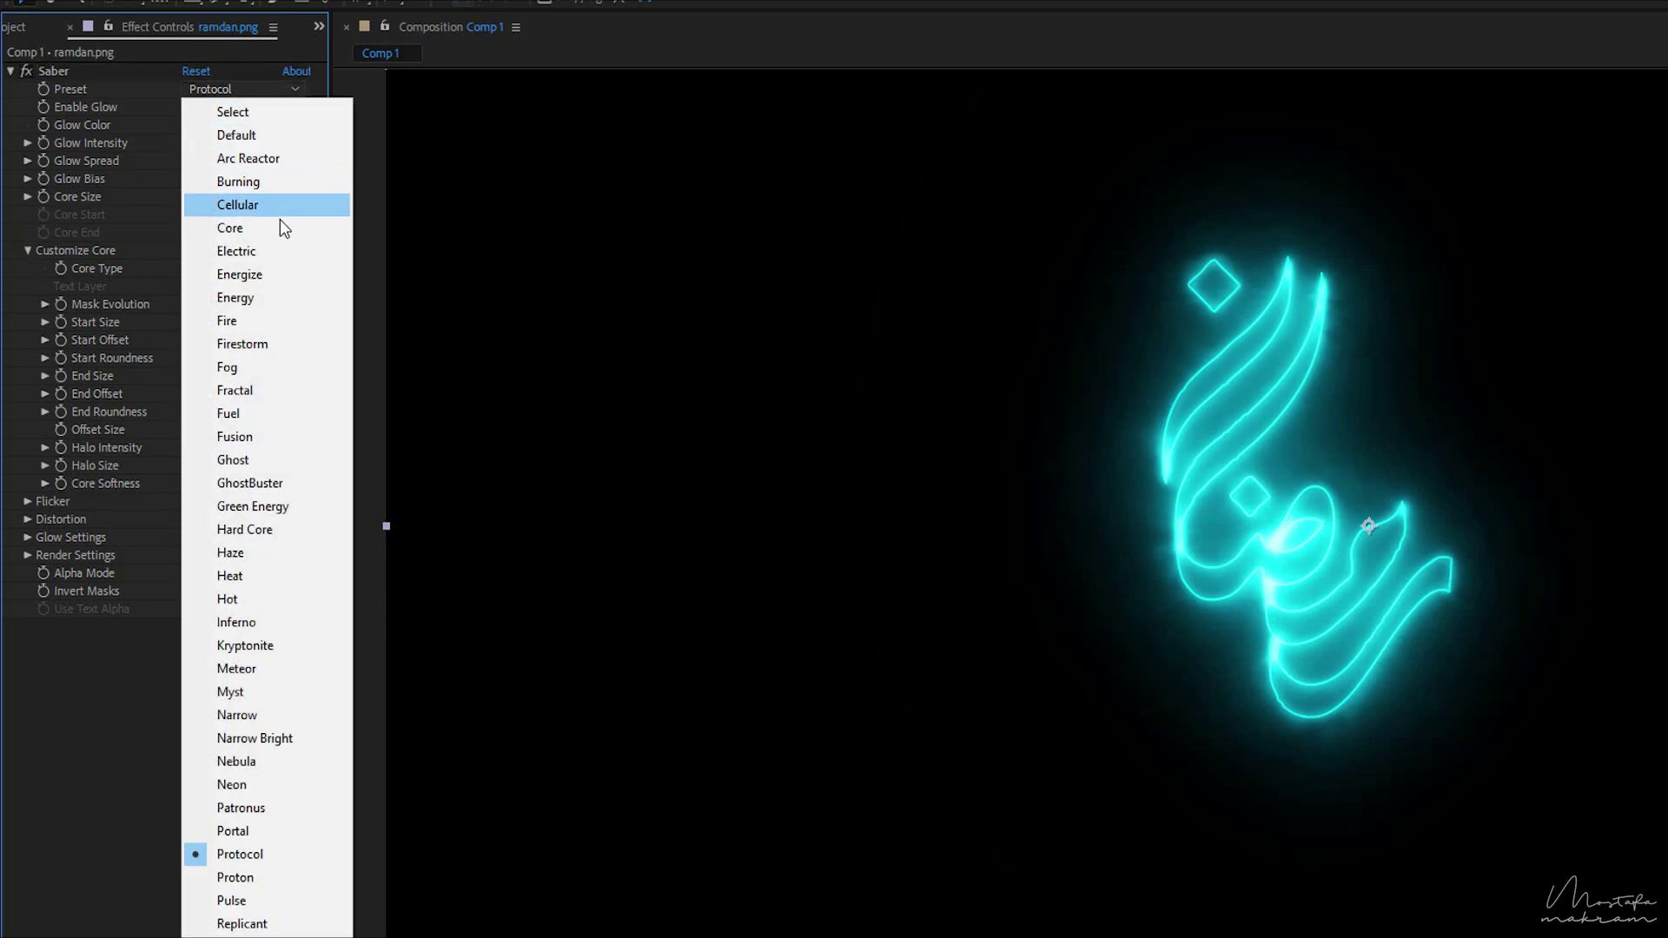
click(264, 254)
Apply Saber's Neon preset with a Glow Intensity of 47% and a Core Size of 1.40.
click(247, 87)
click(252, 784)
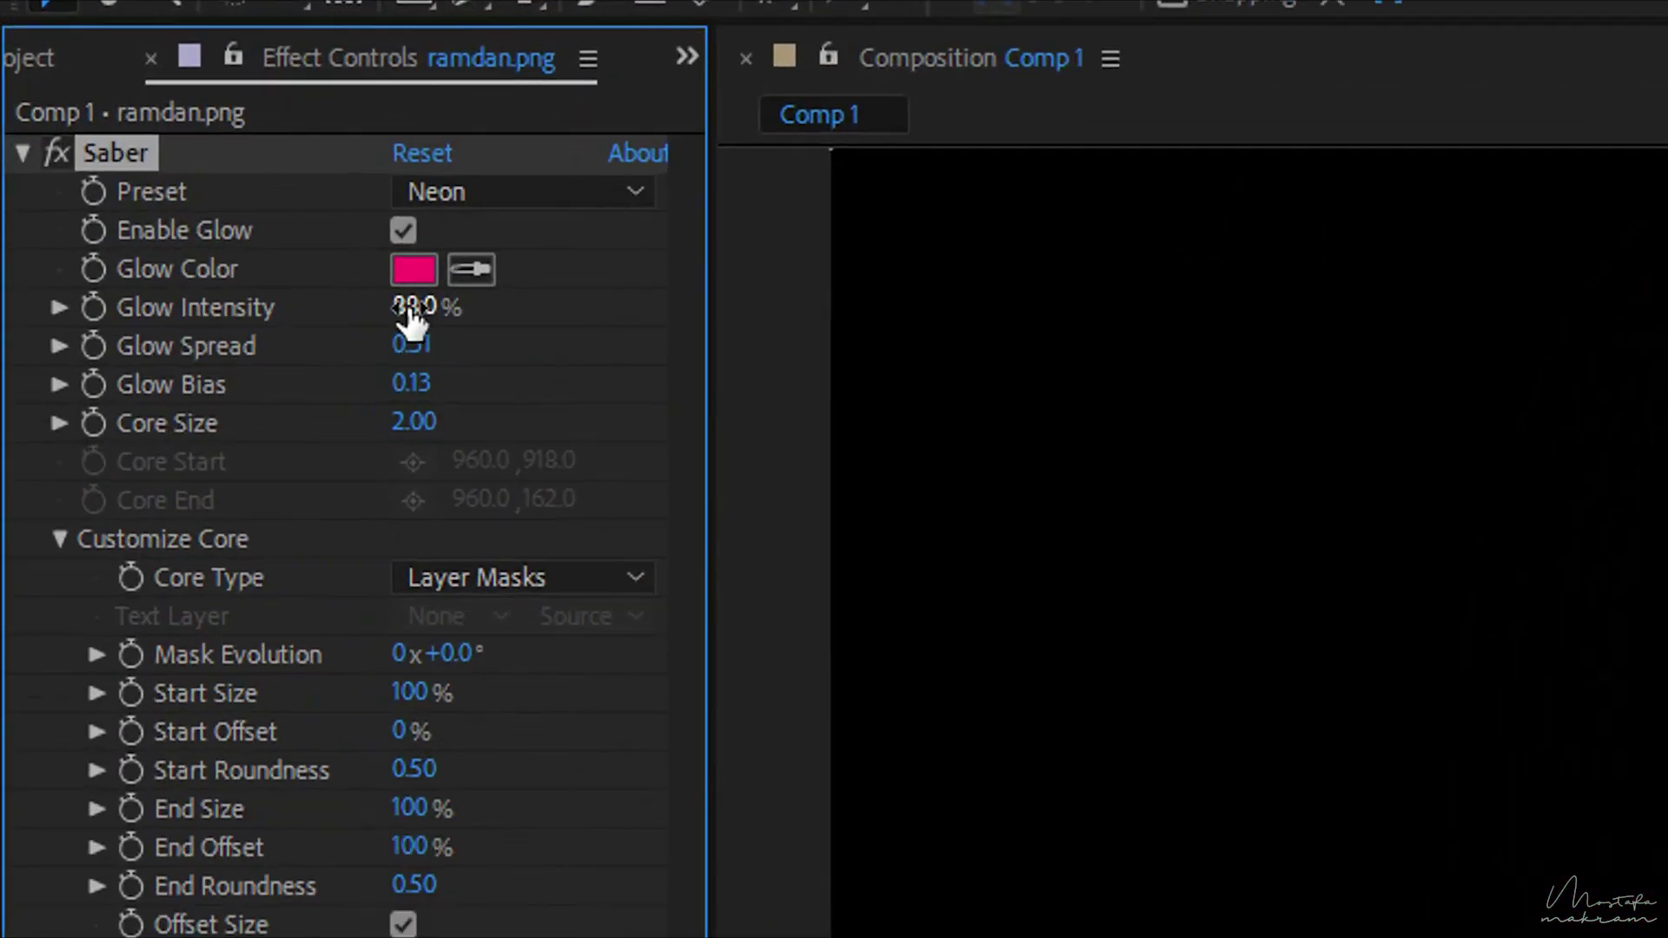
mouse_move(186, 144)
mouse_down()
mouse_move(165, 144)
mouse_move(179, 171)
mouse_move(164, 150)
mouse_up()
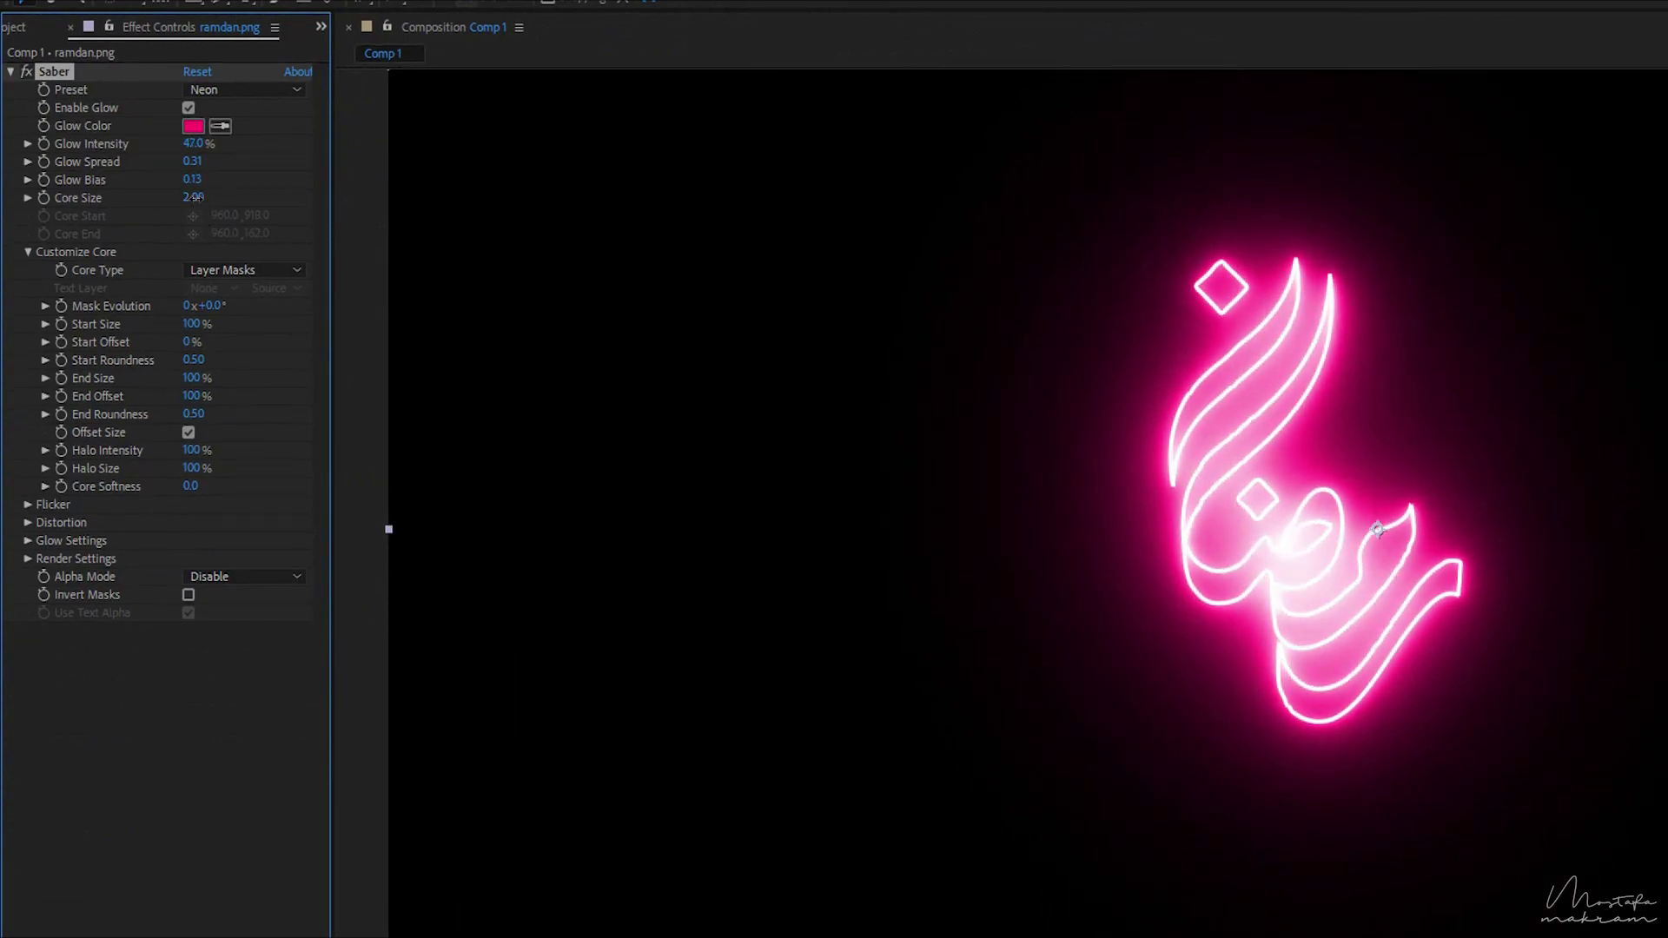
drag(189, 198, 415, 433)
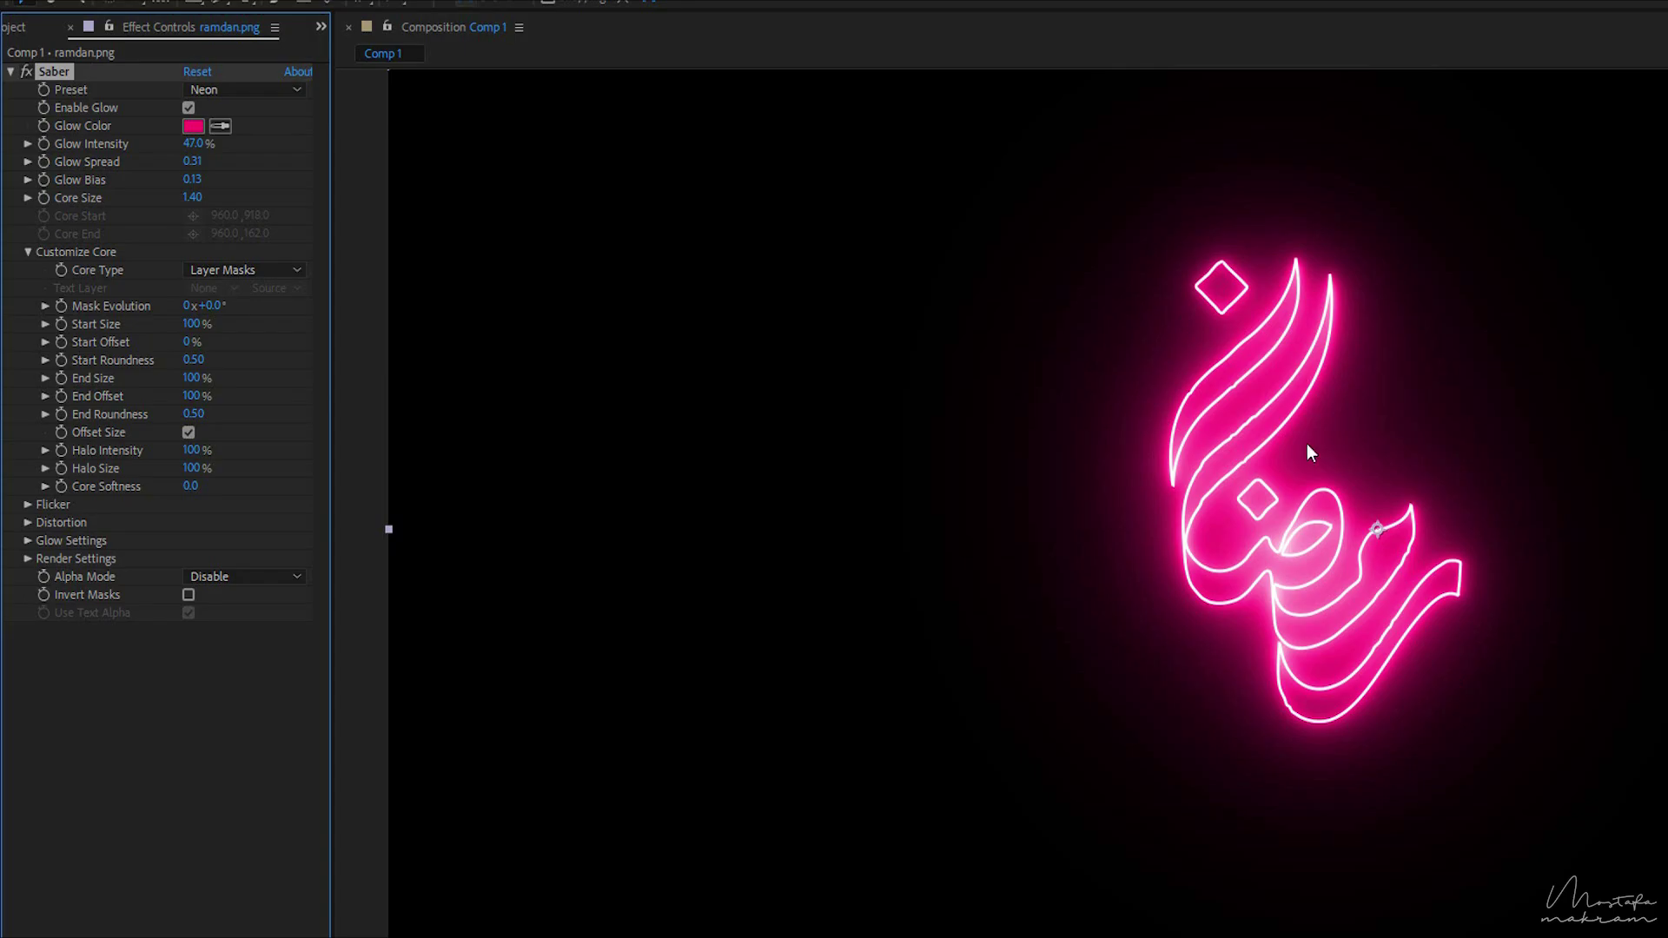
Set Saber's Glow Distortion amount to 52 and try adjusting the Core Size.
click(28, 522)
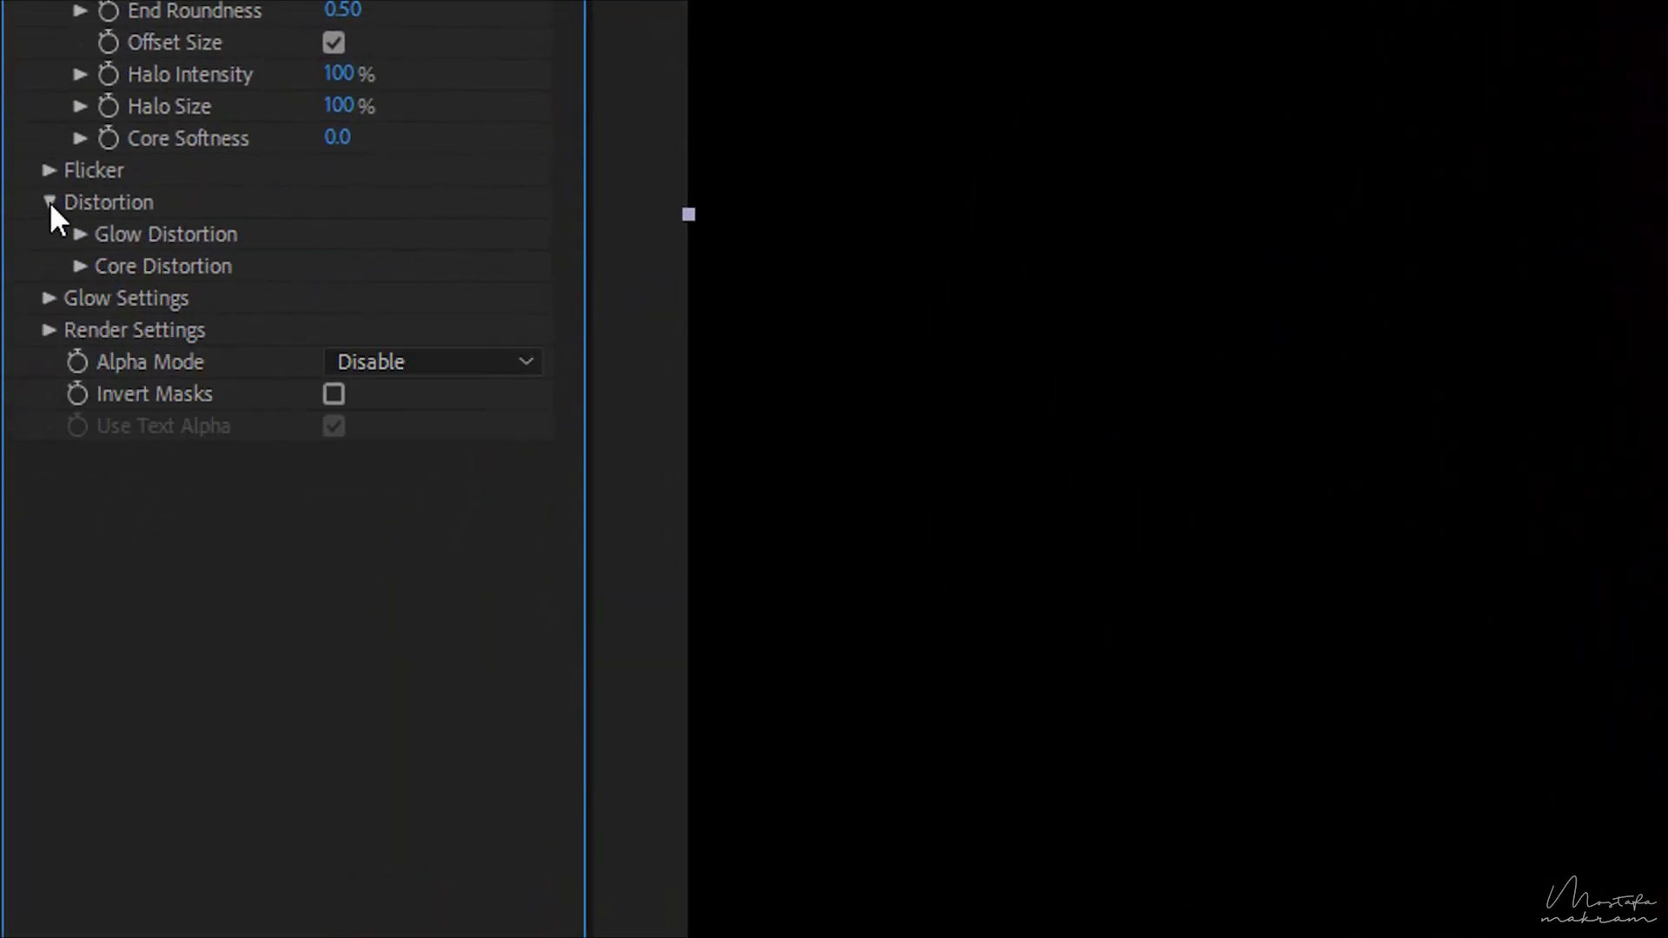
click(79, 235)
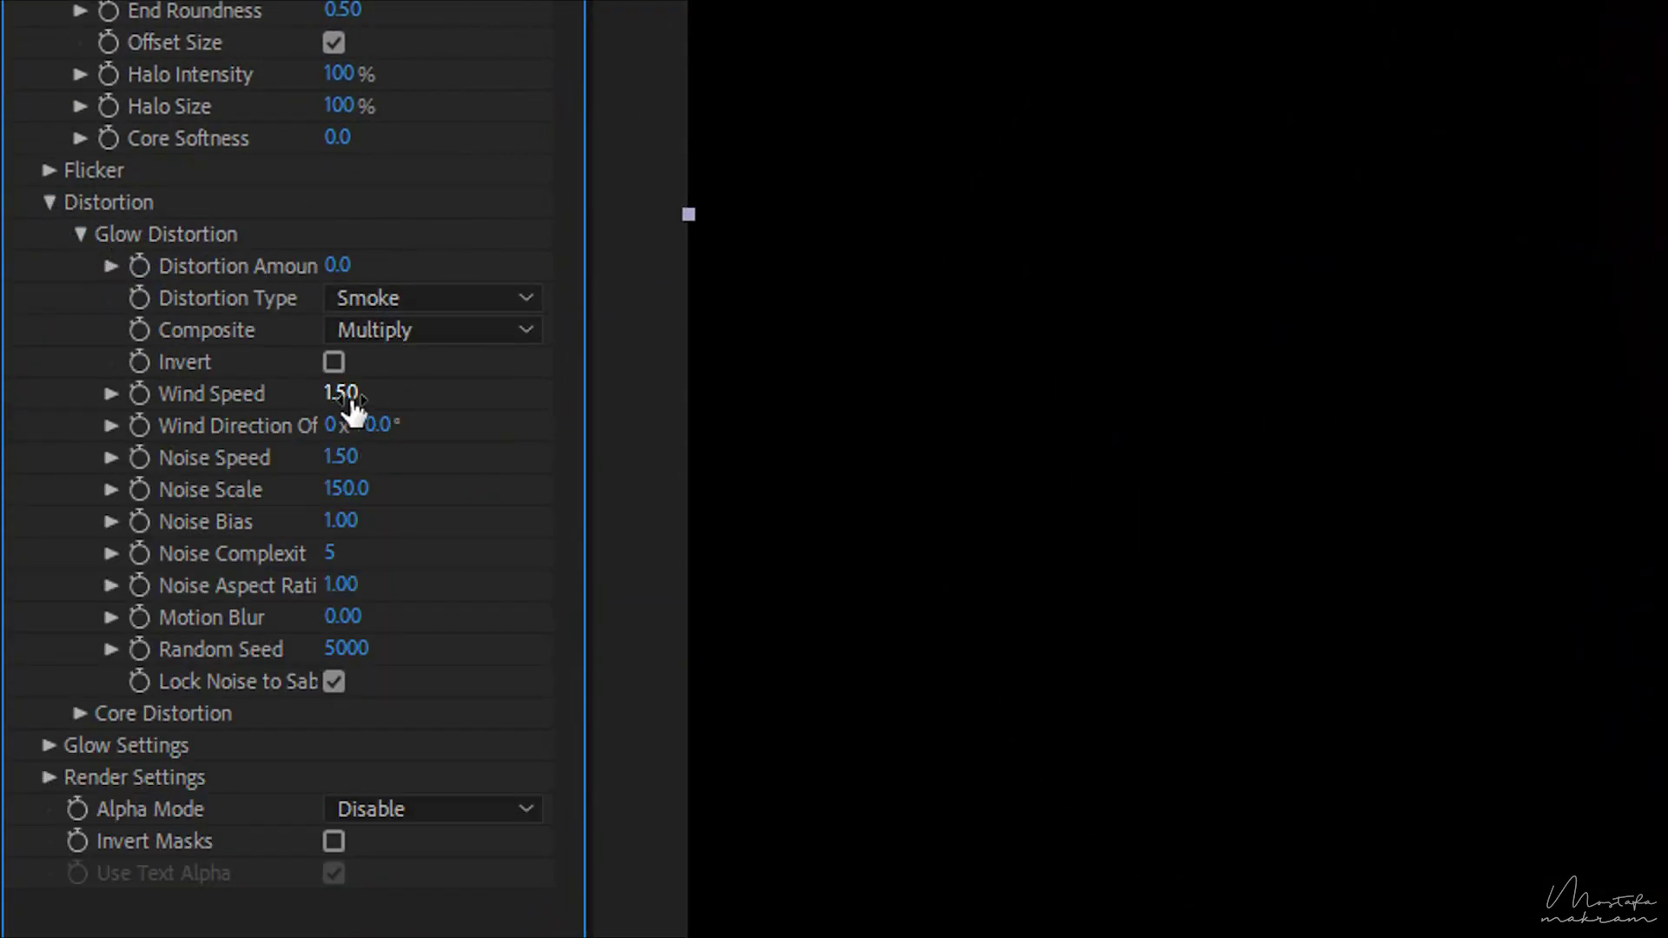
drag(338, 266, 367, 266)
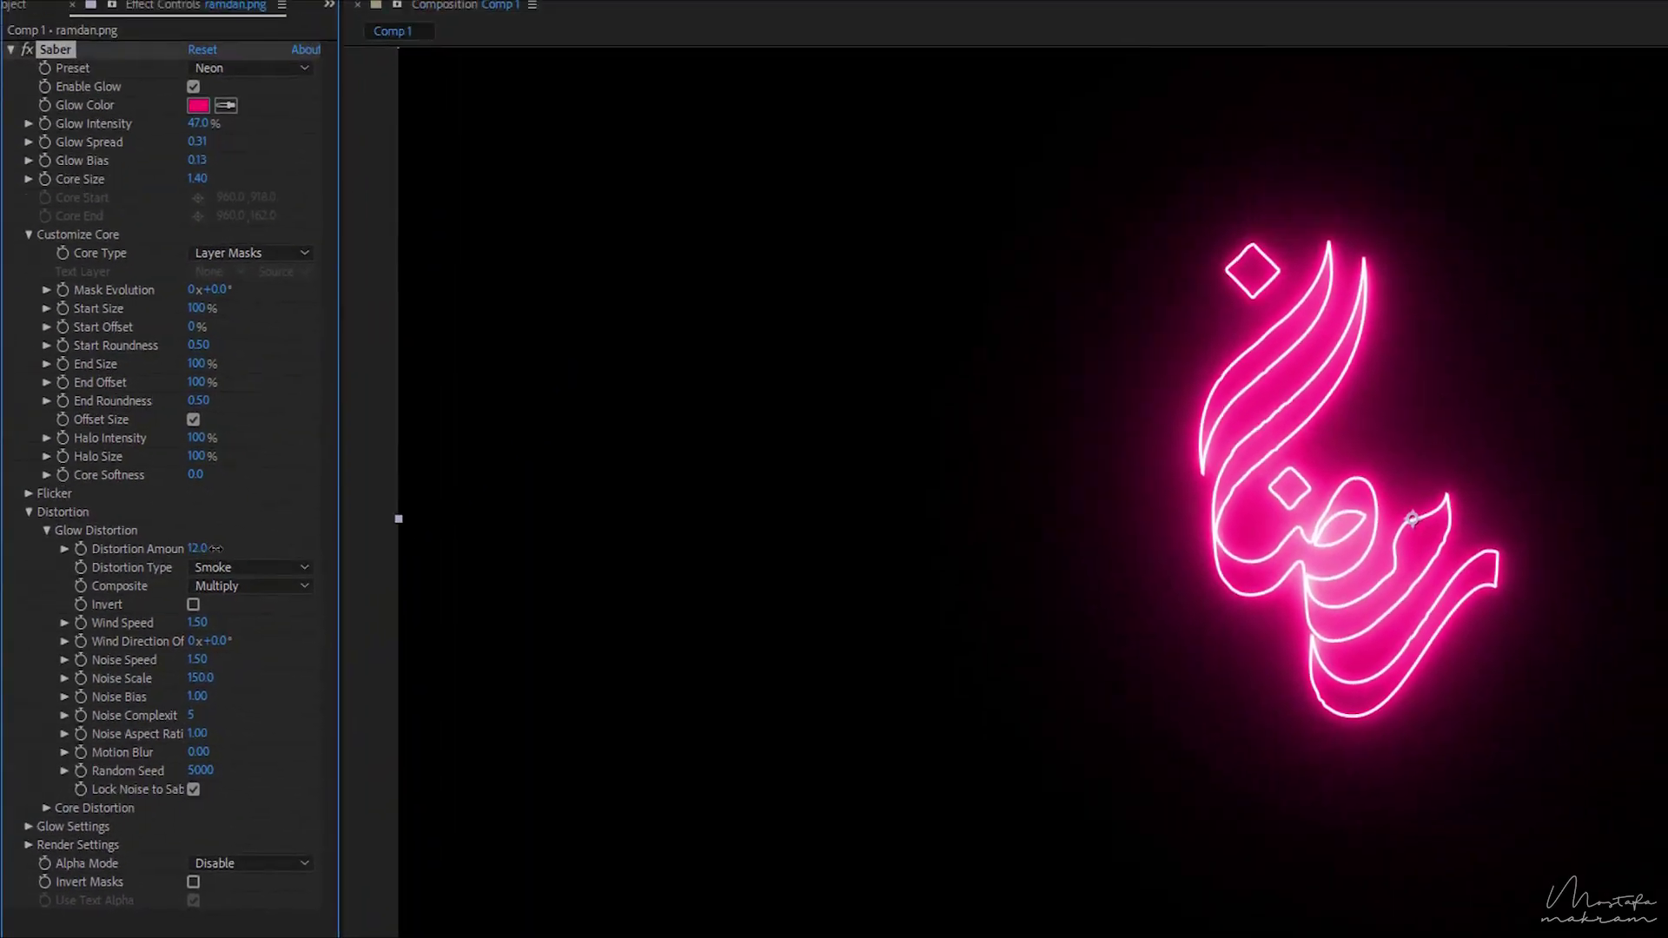
mouse_move(216, 548)
mouse_down()
mouse_move(299, 549)
mouse_move(245, 556)
mouse_up()
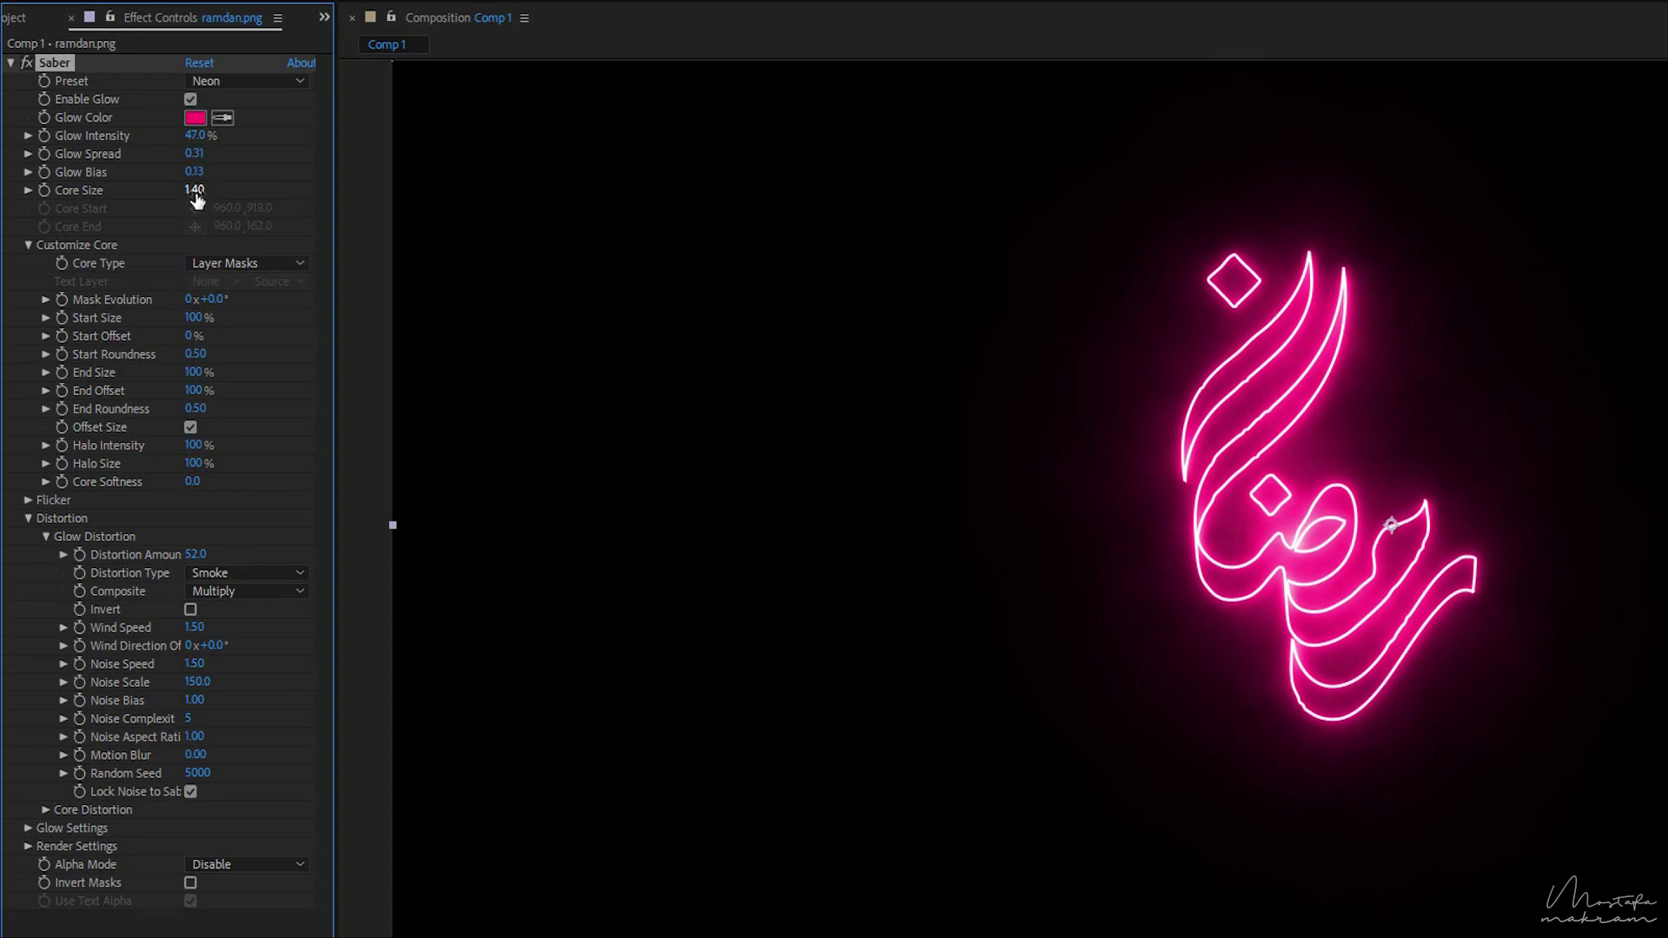
drag(198, 188, 179, 189)
Apply Saber's Protocol preset and set its Glow Color to teal green 00B595.
click(237, 82)
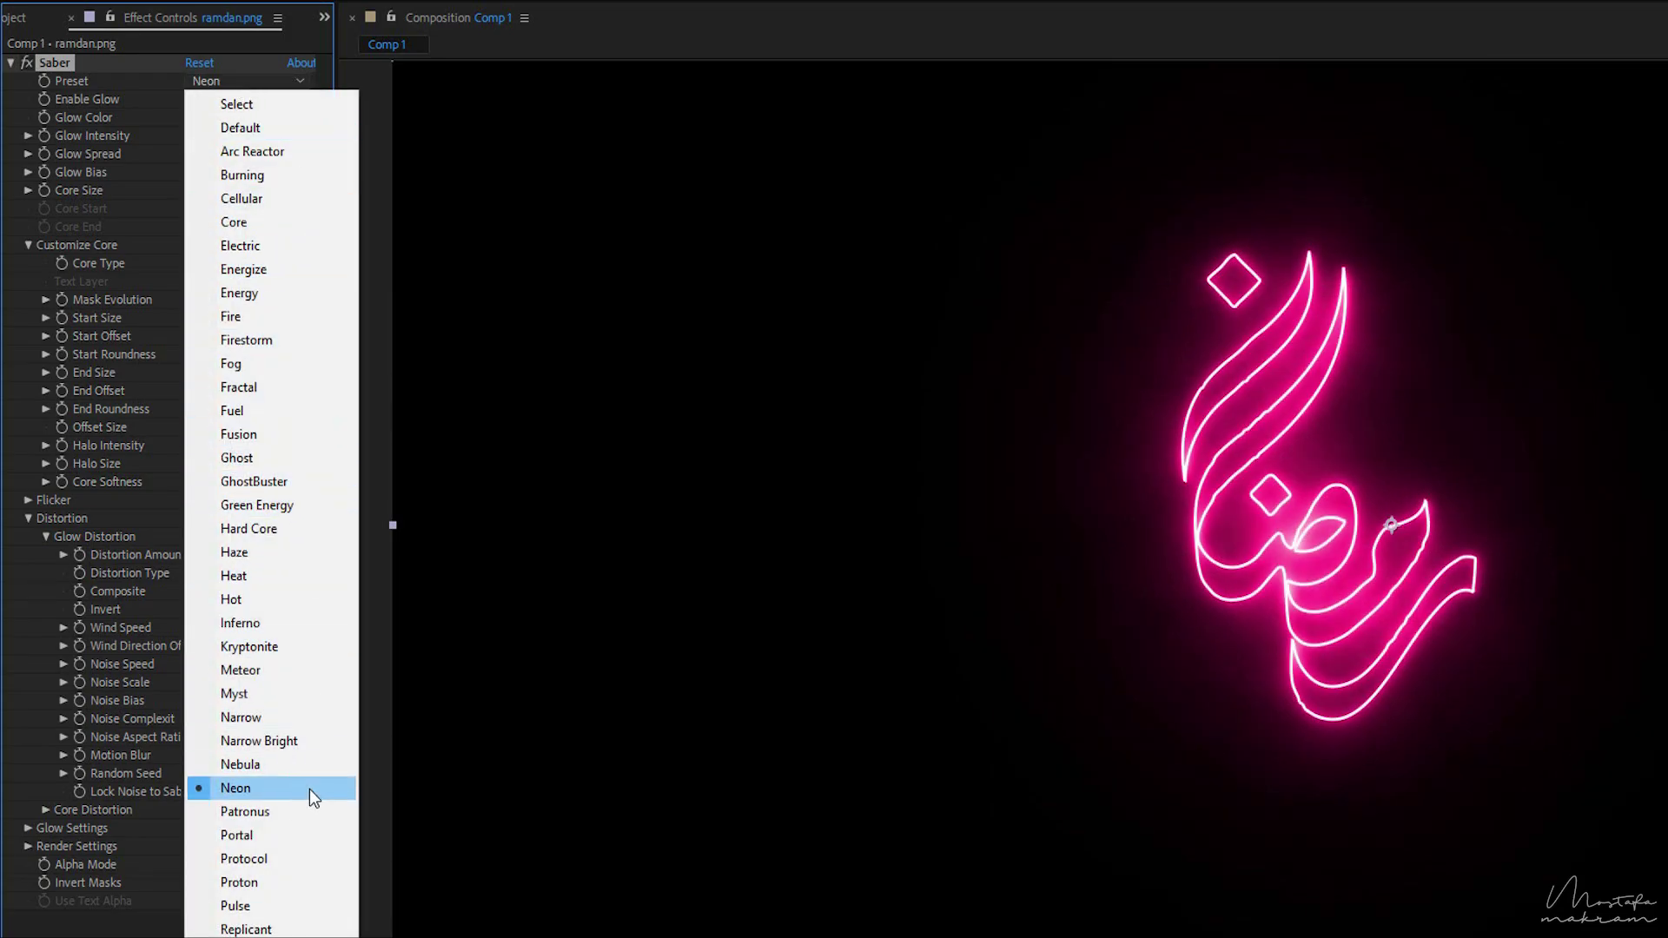
click(252, 860)
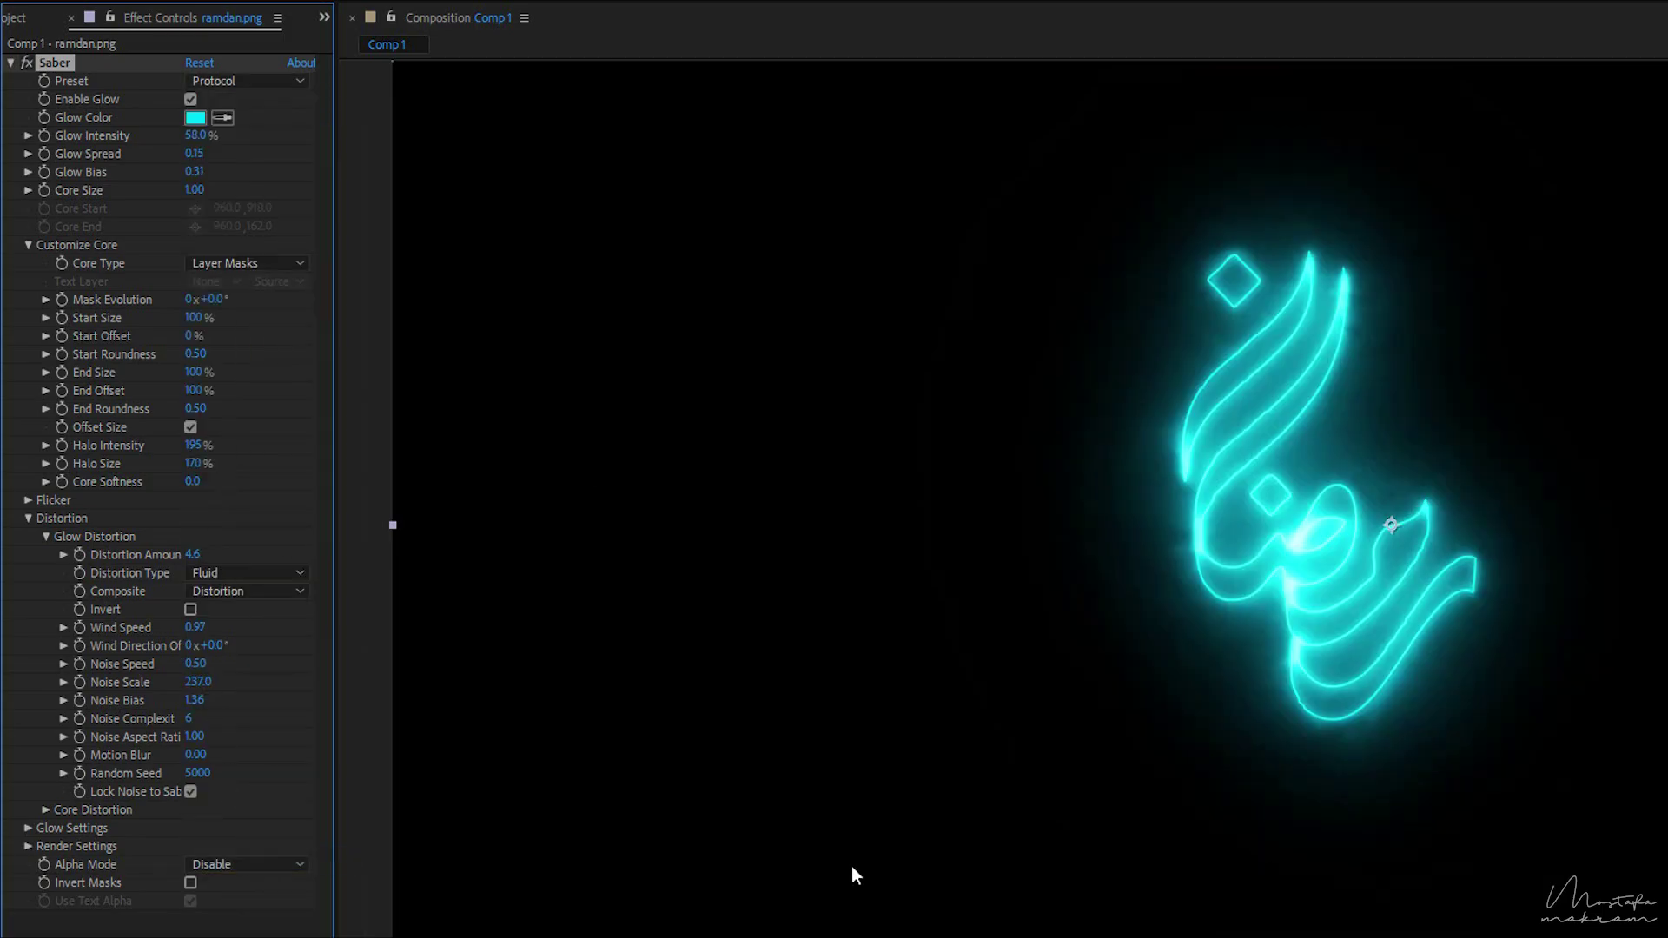
click(193, 118)
drag(1285, 682, 1331, 562)
click(1375, 650)
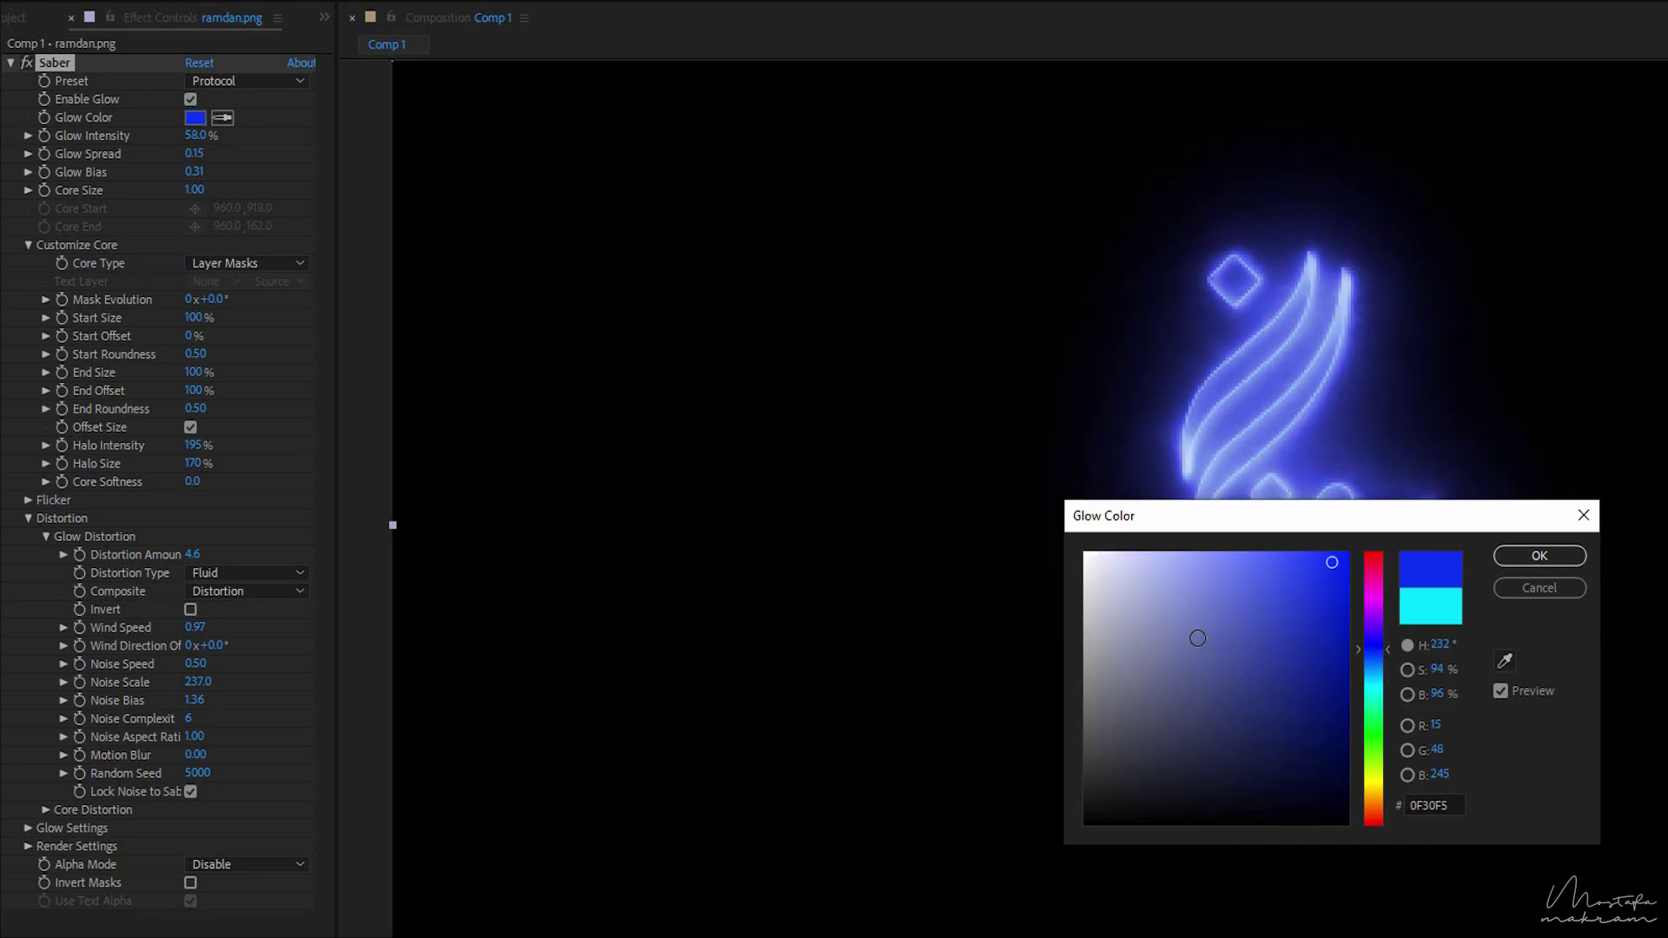
click(1328, 683)
mouse_move(1380, 638)
mouse_down()
mouse_move(1374, 737)
mouse_move(1375, 698)
mouse_move(1374, 717)
mouse_up()
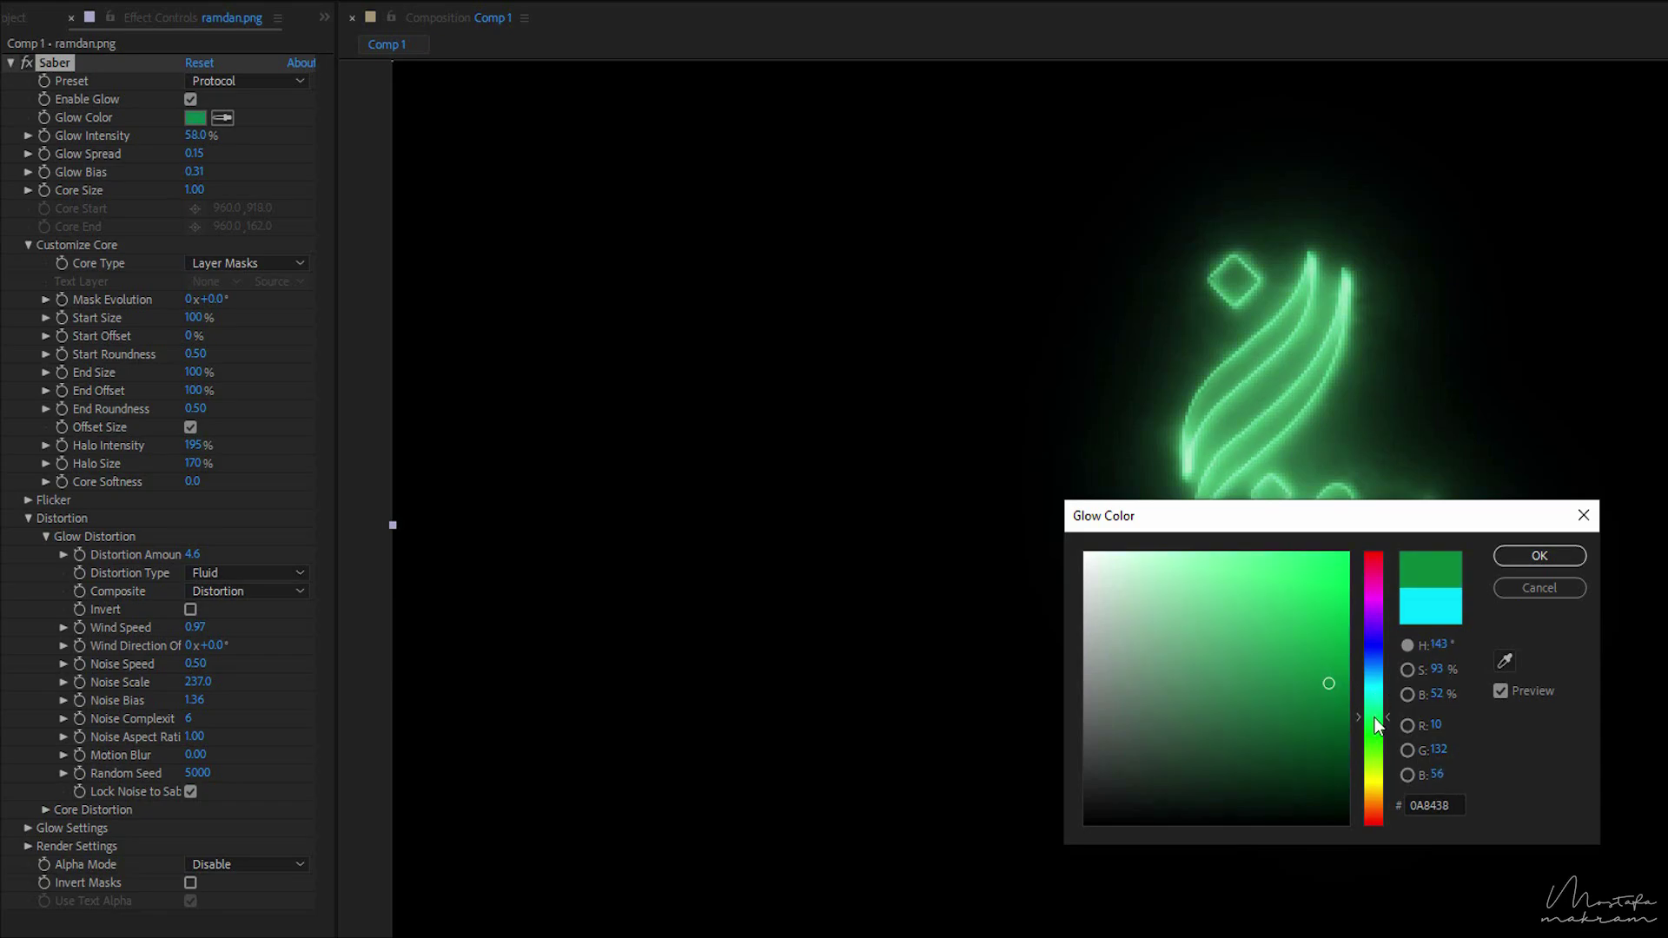
click(1336, 648)
mouse_move(1345, 604)
mouse_down()
mouse_move(1351, 587)
mouse_move(1349, 631)
mouse_up()
drag(1384, 718, 1384, 697)
drag(1303, 515, 799, 438)
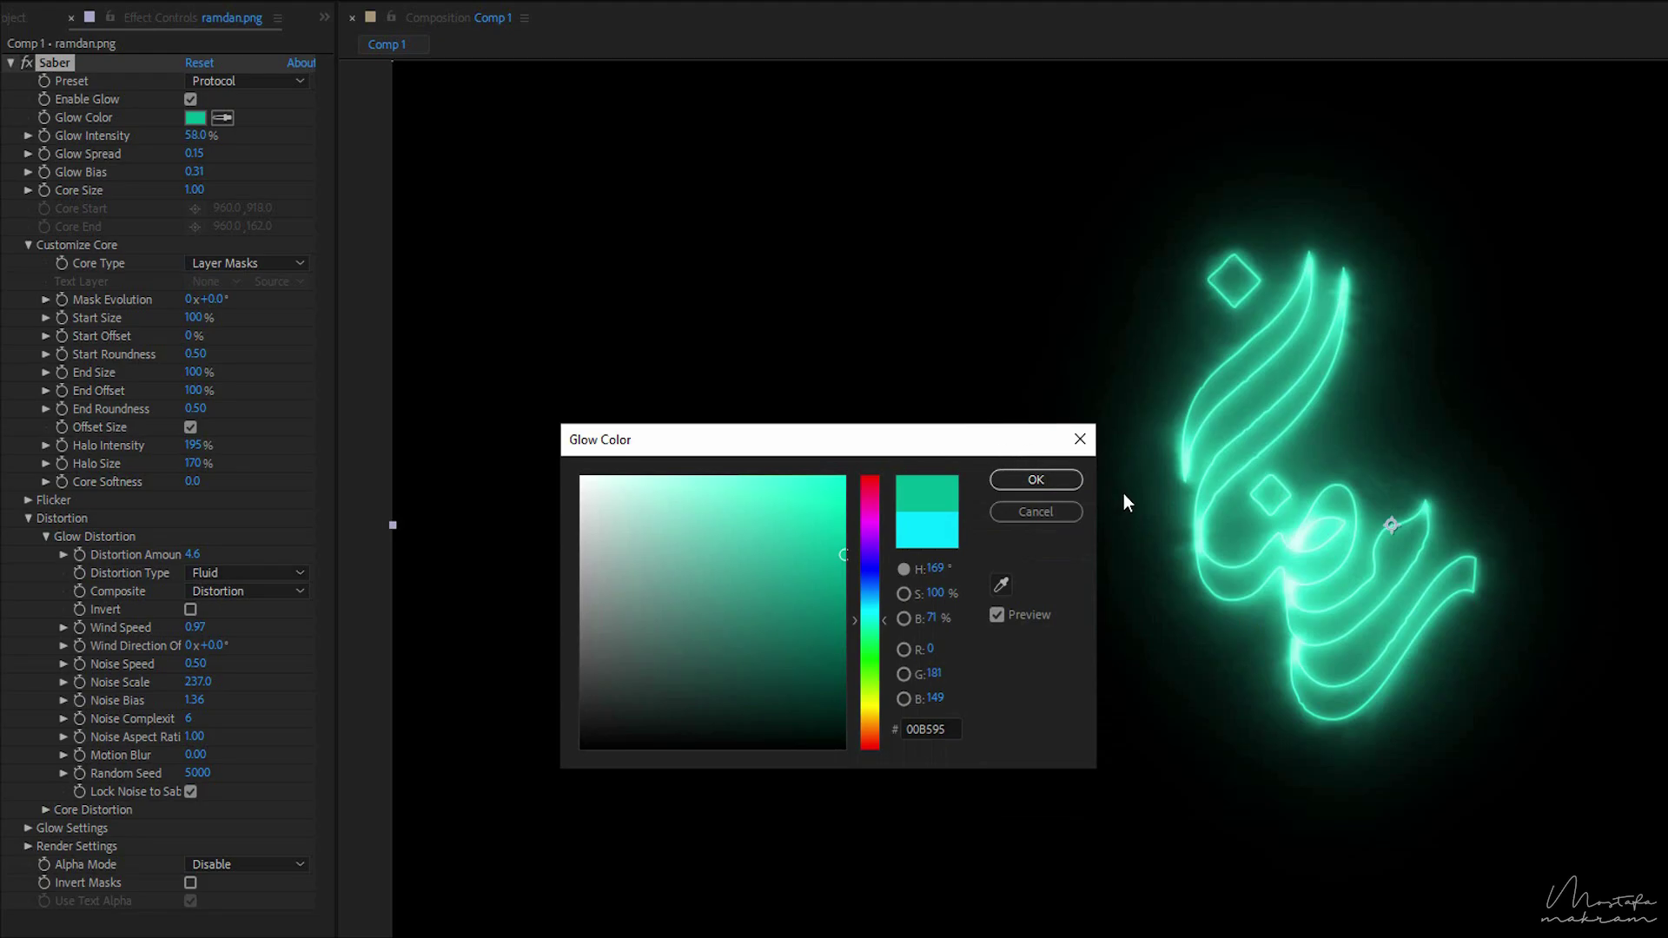
click(1056, 479)
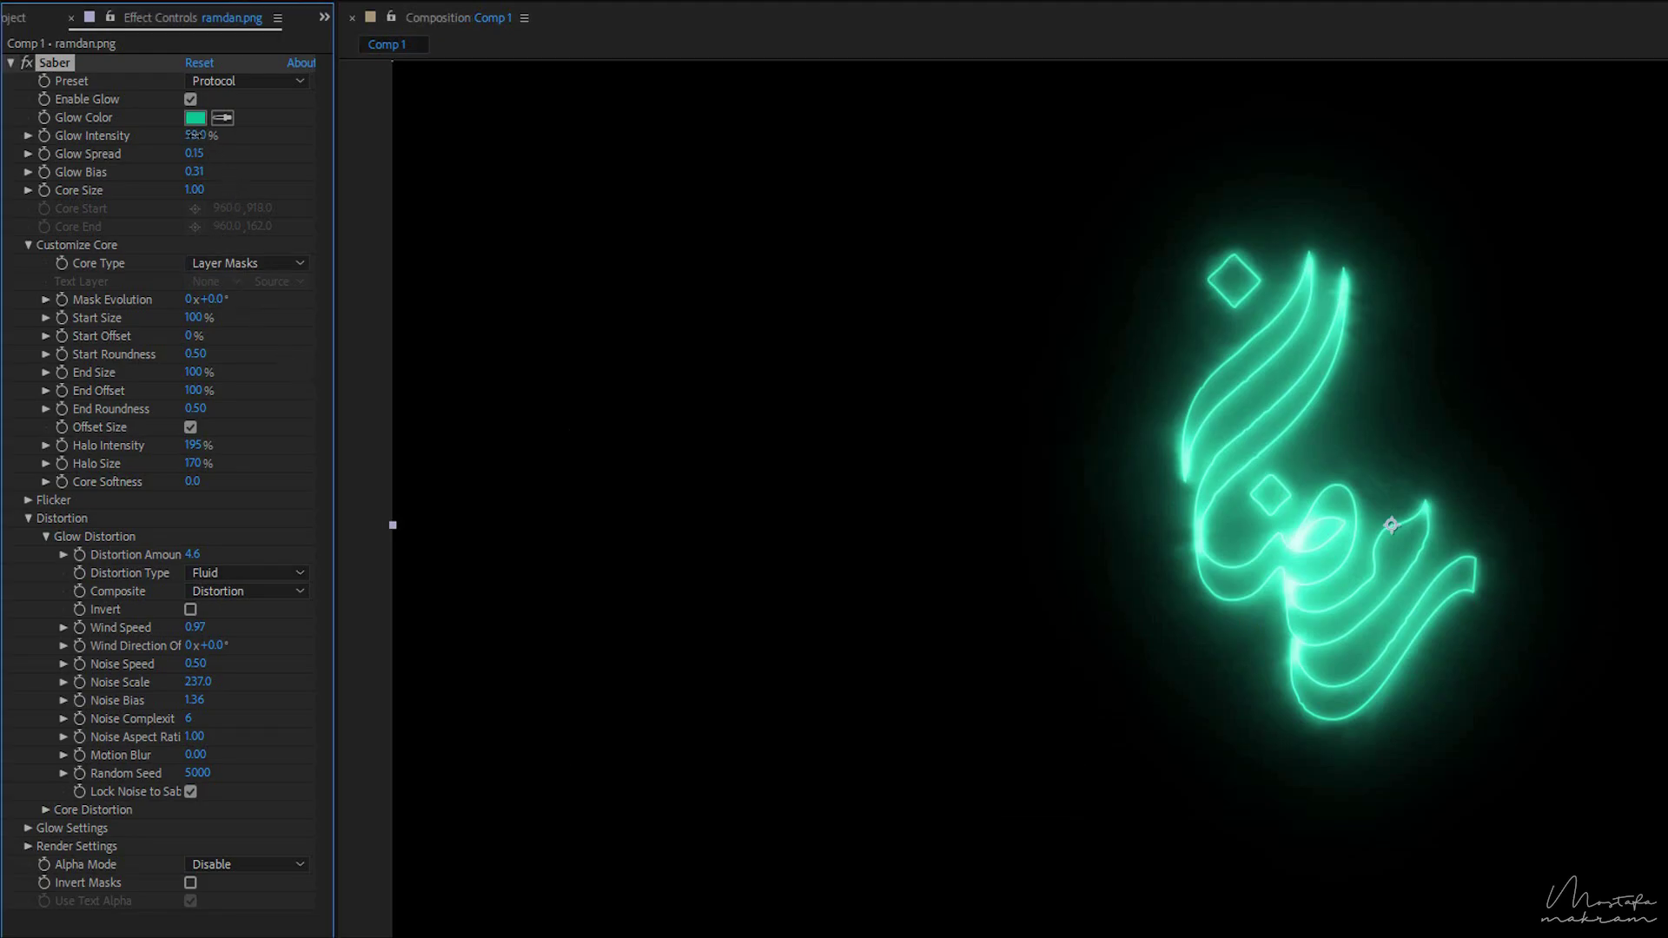
Set Saber's Glow Intensity to 52%, Glow Spread to 0.11, Glow Bias to 0.25 and Core Size to 1.00.
drag(182, 135, 294, 195)
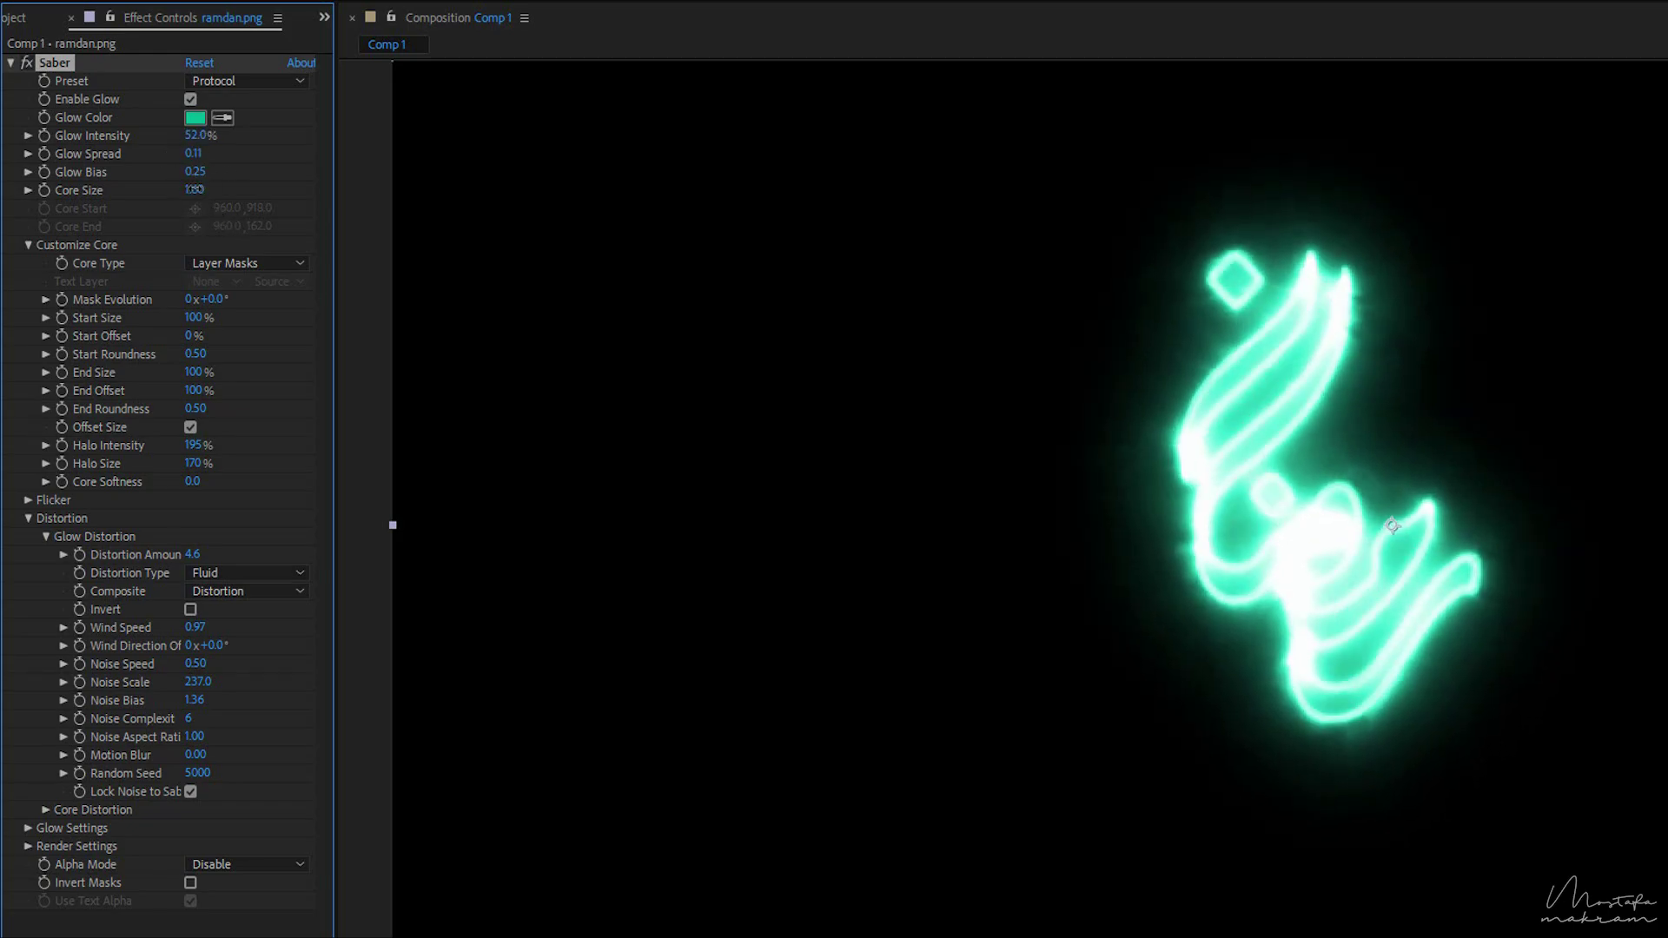
click(293, 194)
text(1)
key(Return)
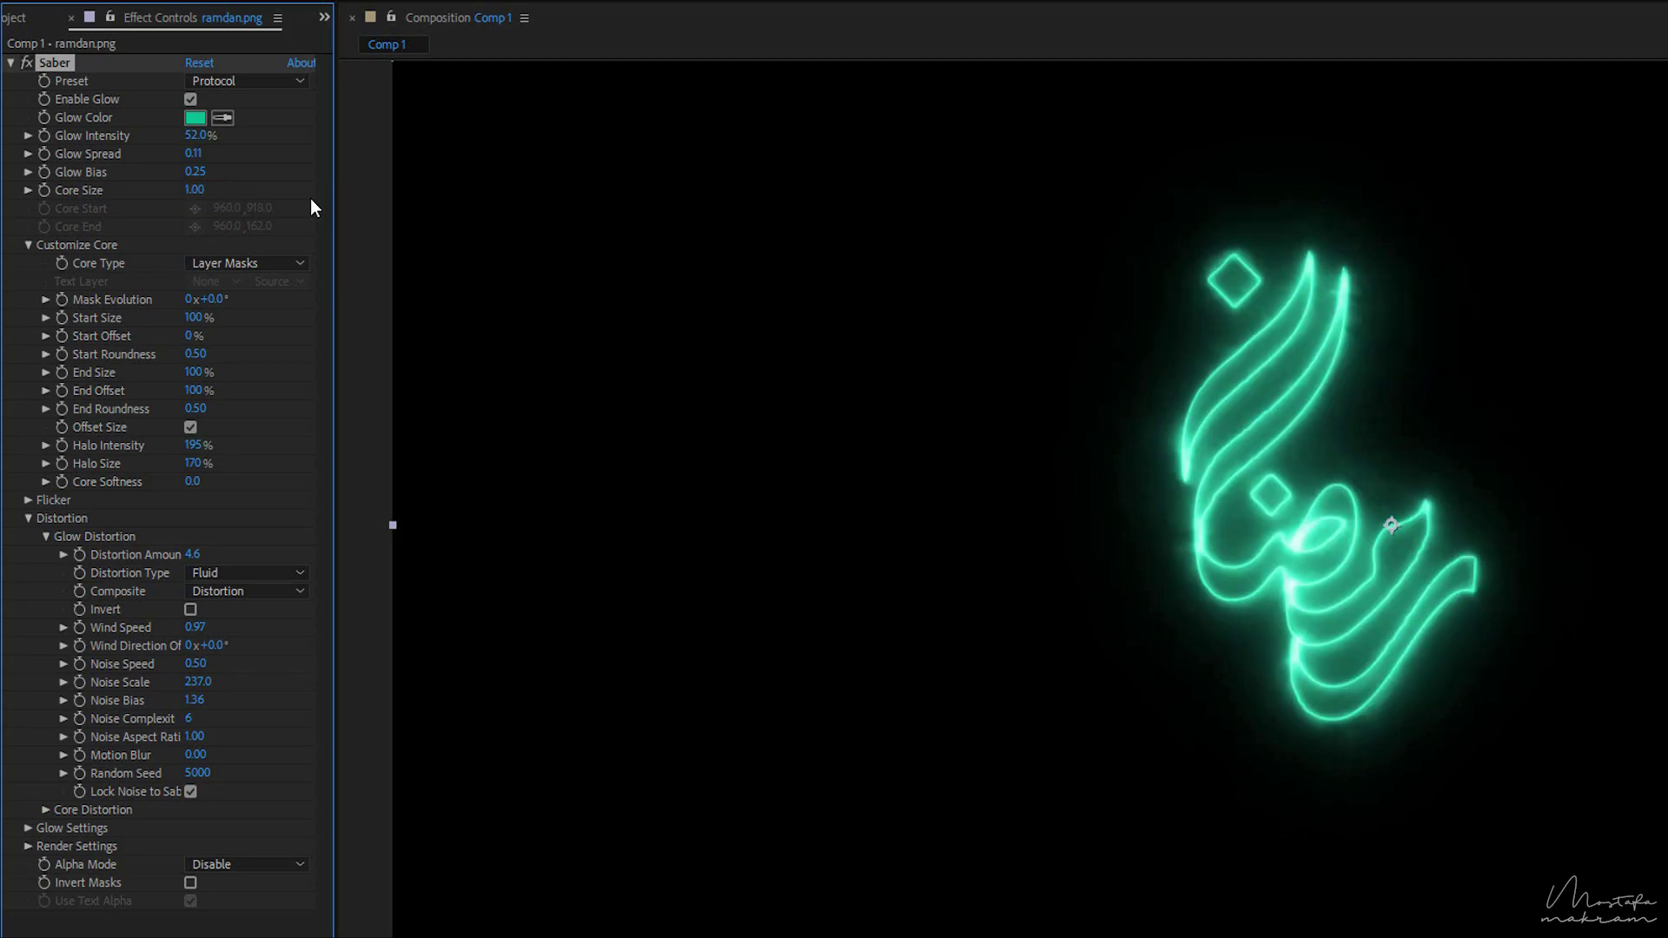
Try a Saber Core Size of 0.50, expand the Flicker settings and return the Core Size to 1.00.
click(208, 188)
text(0.5)
key(Return)
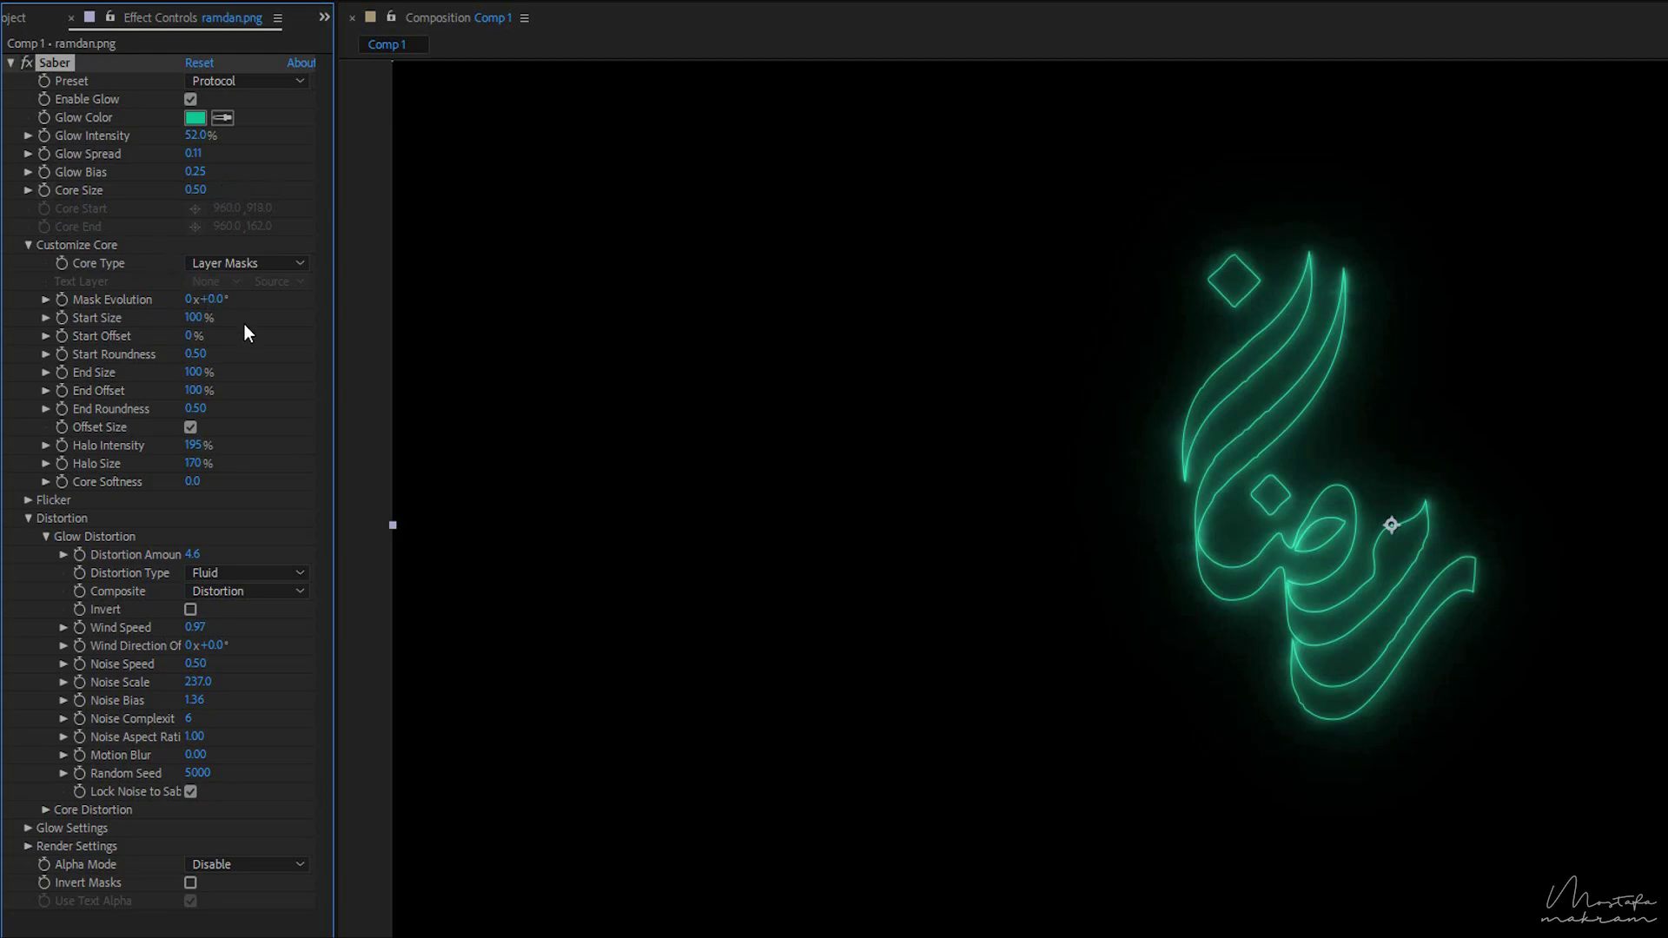
click(29, 499)
click(197, 189)
text(1)
key(Return)
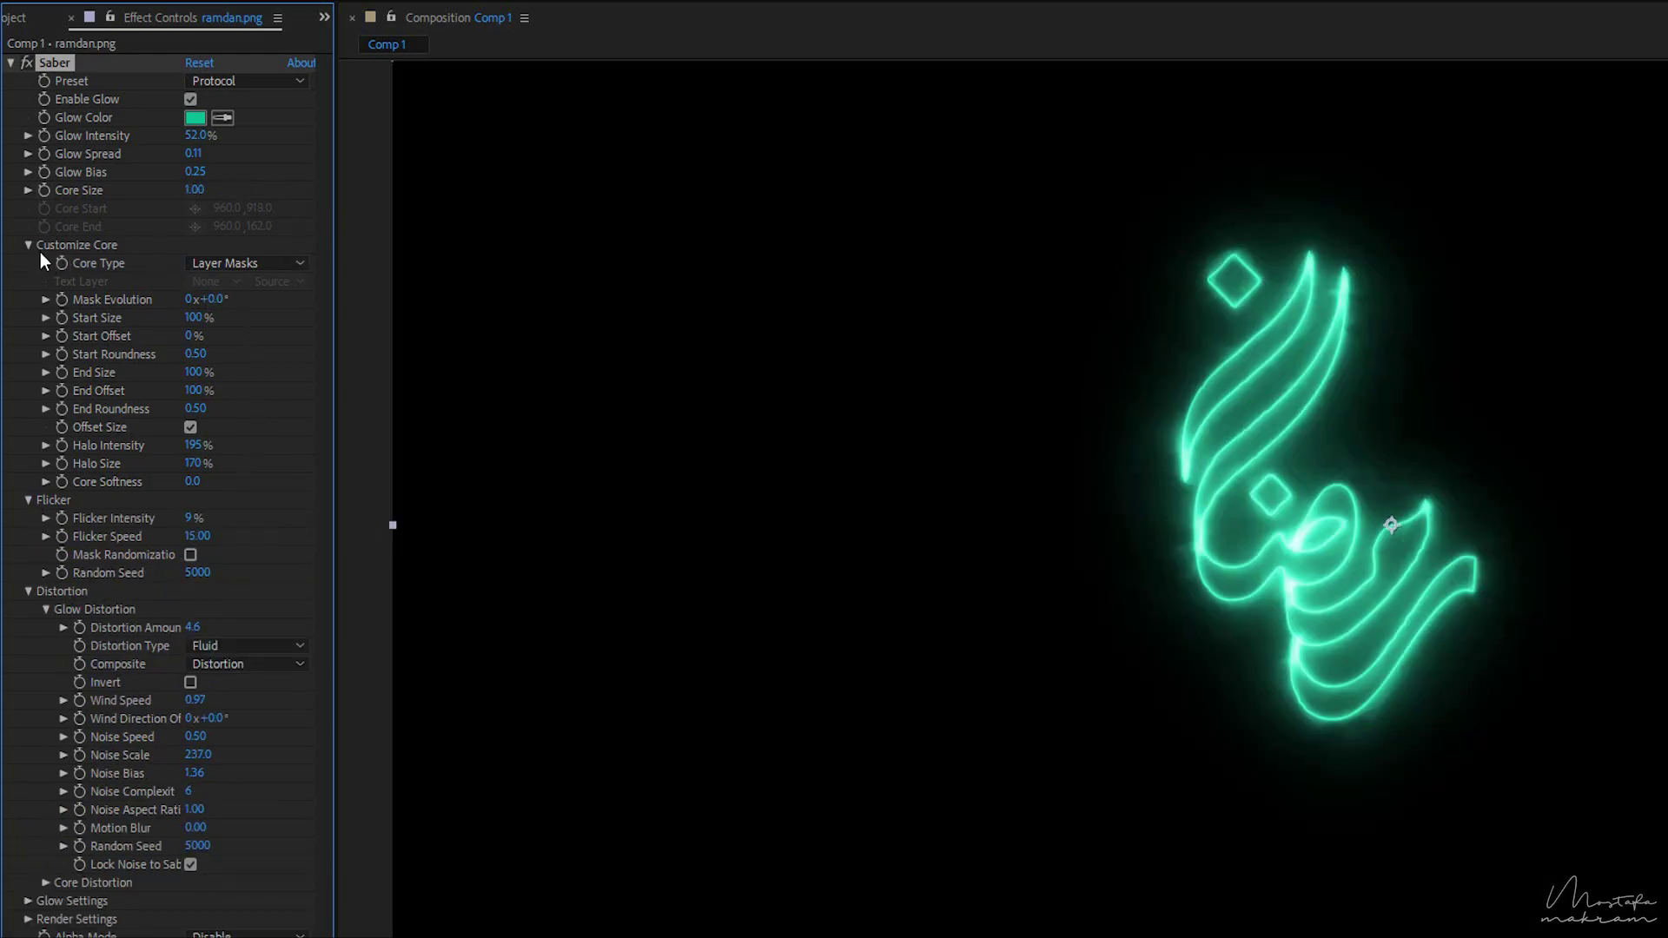
Set Saber's Glow Intensity to 37%, and try a Start Offset of 35% before returning it to 0%.
drag(197, 136, 185, 137)
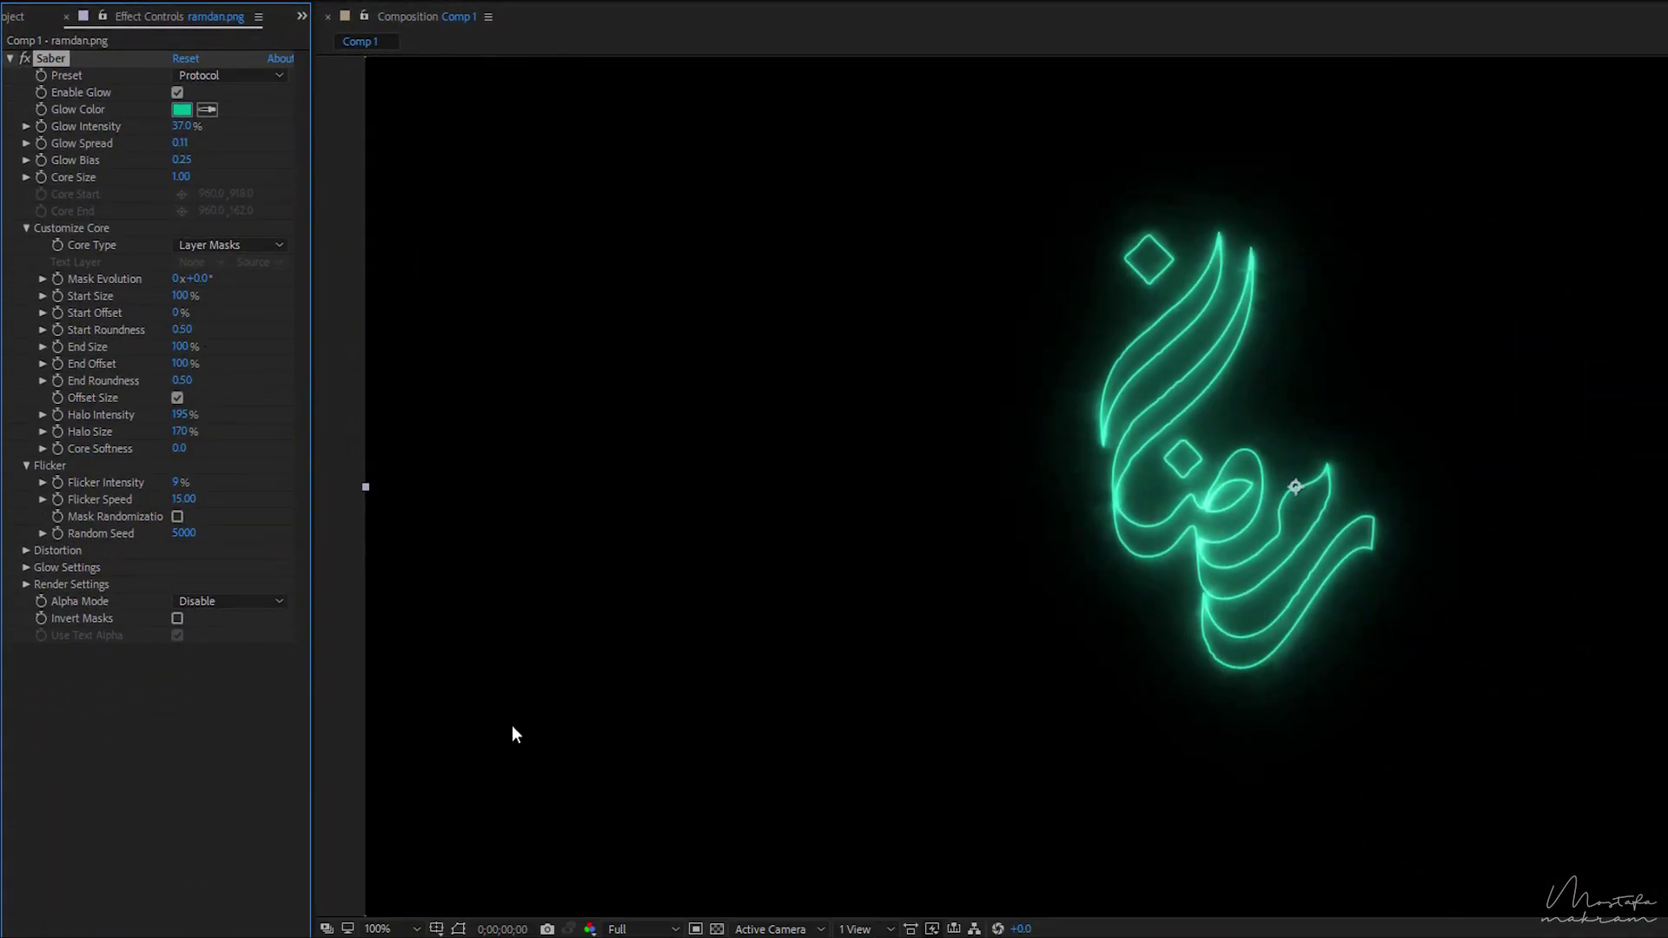
drag(172, 311, 208, 312)
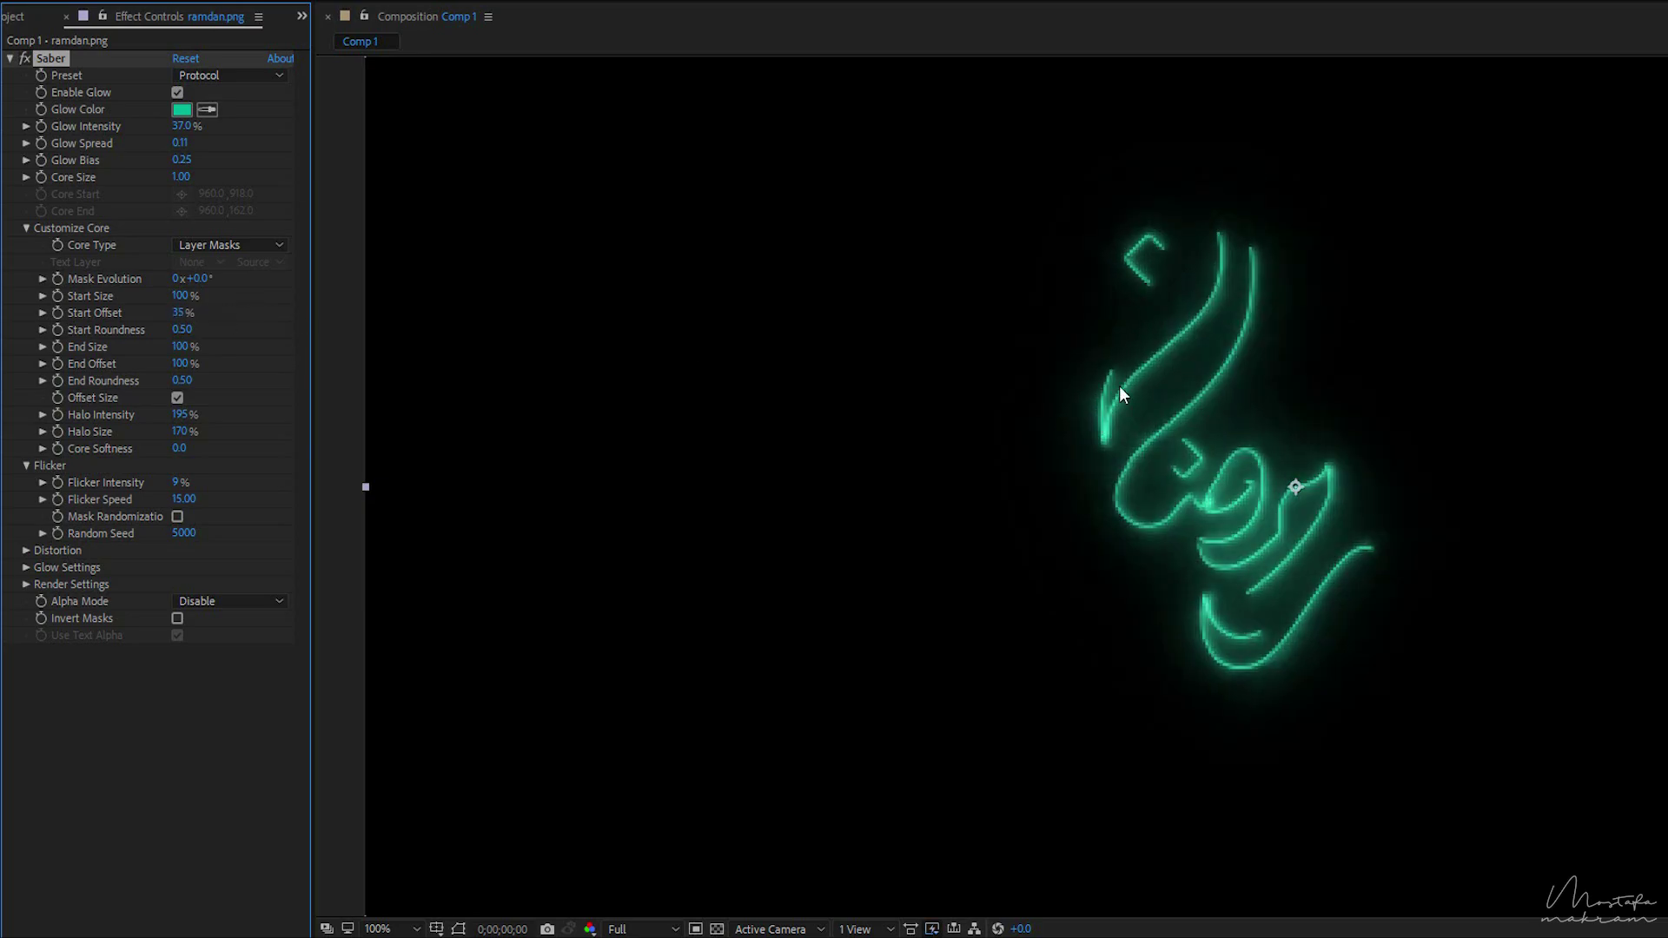
drag(180, 313, 87, 313)
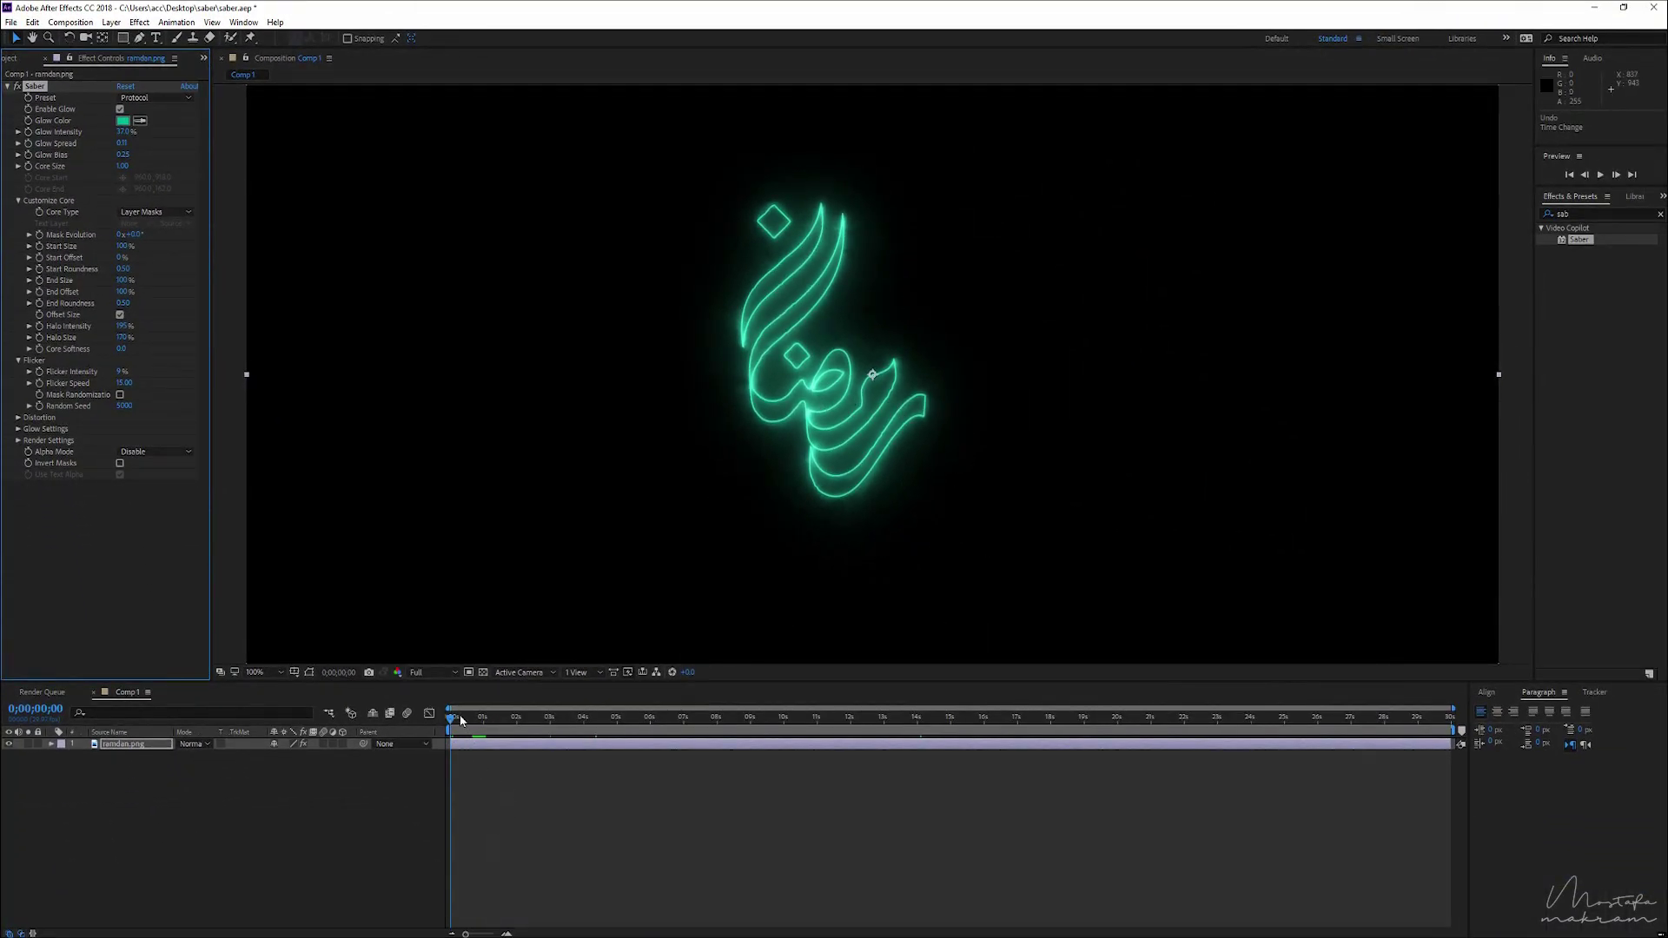
Keyframe Saber's Start Offset from 100% at the first frame to 0% at about 3 seconds.
drag(452, 718, 546, 727)
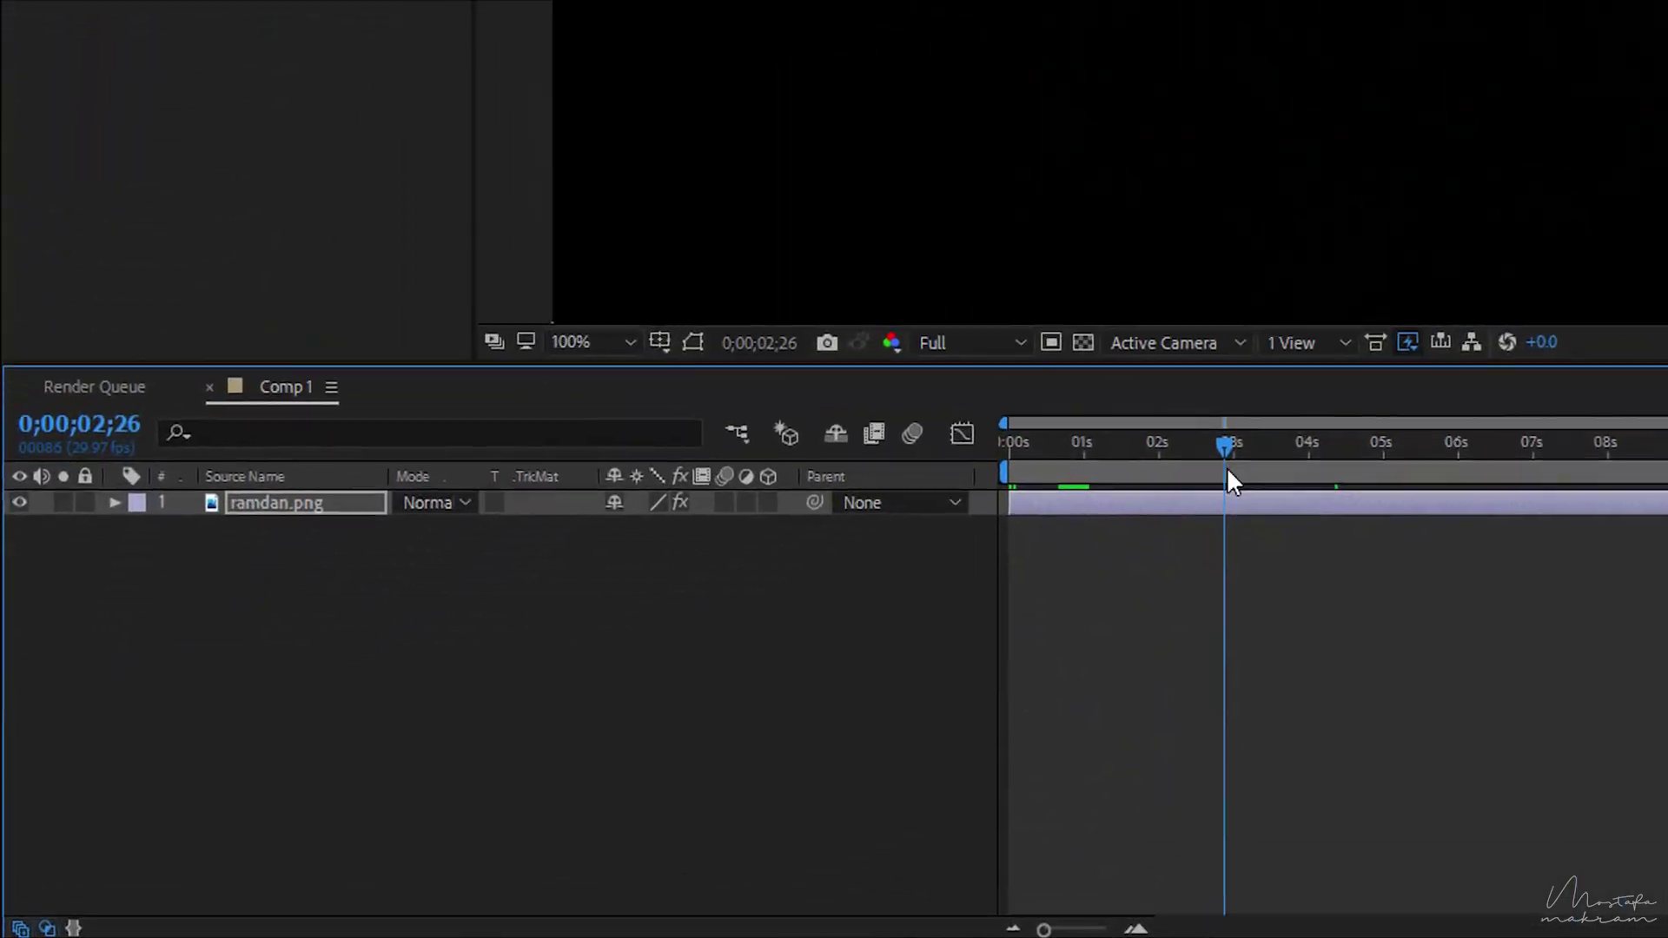
drag(1226, 469, 1232, 473)
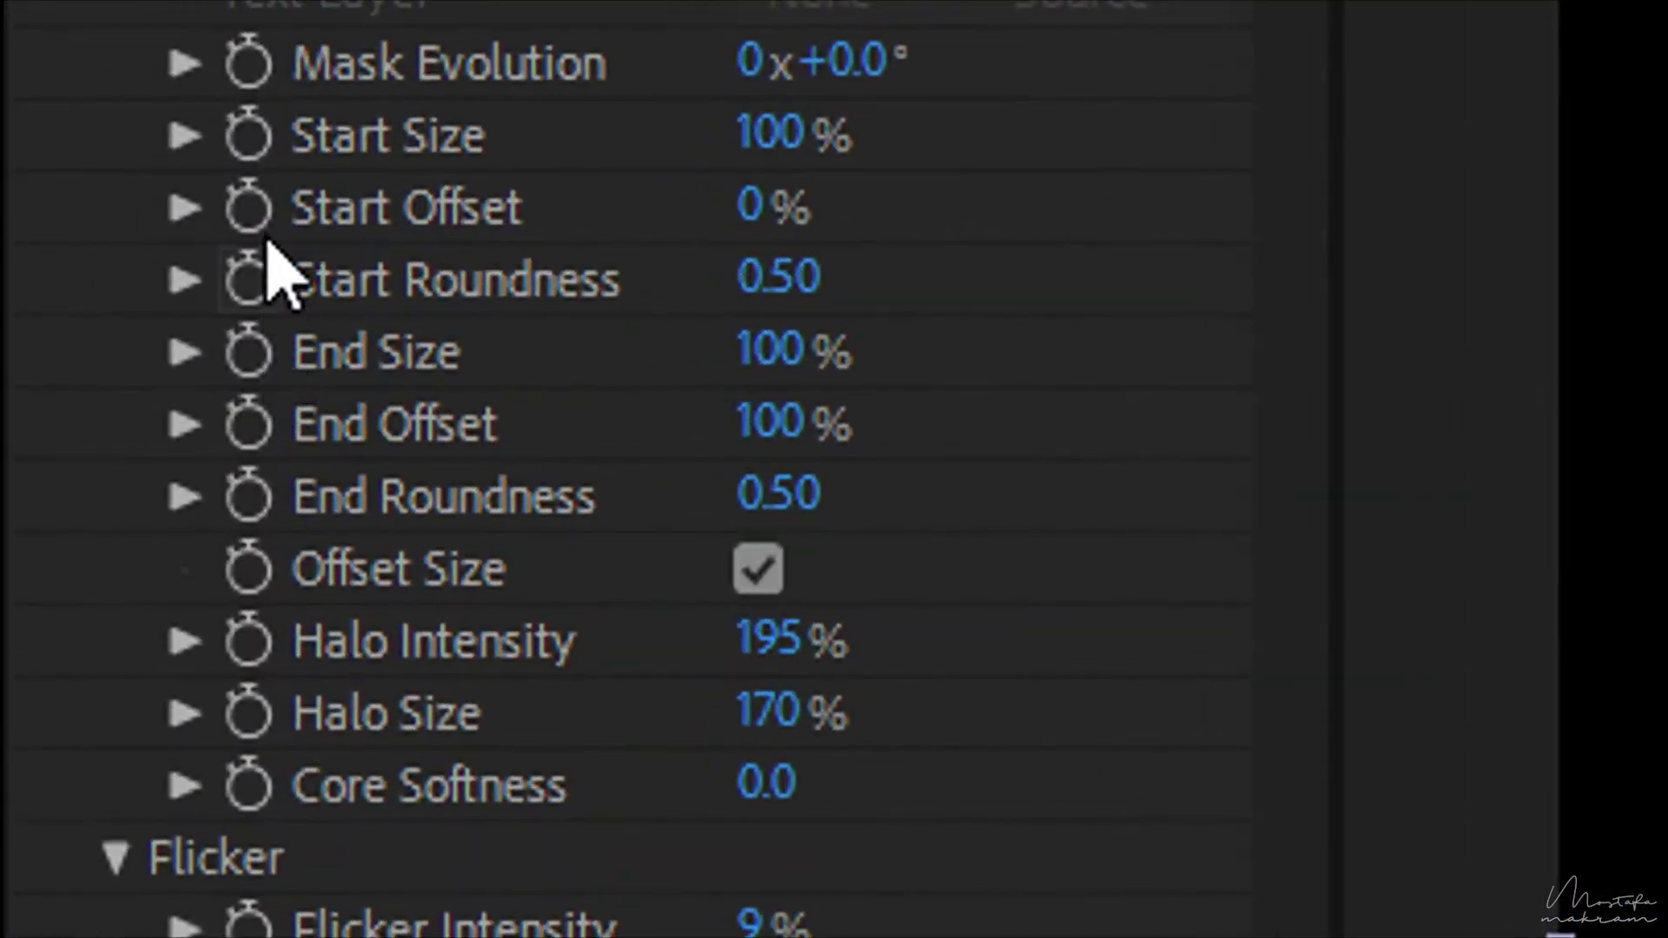
click(248, 206)
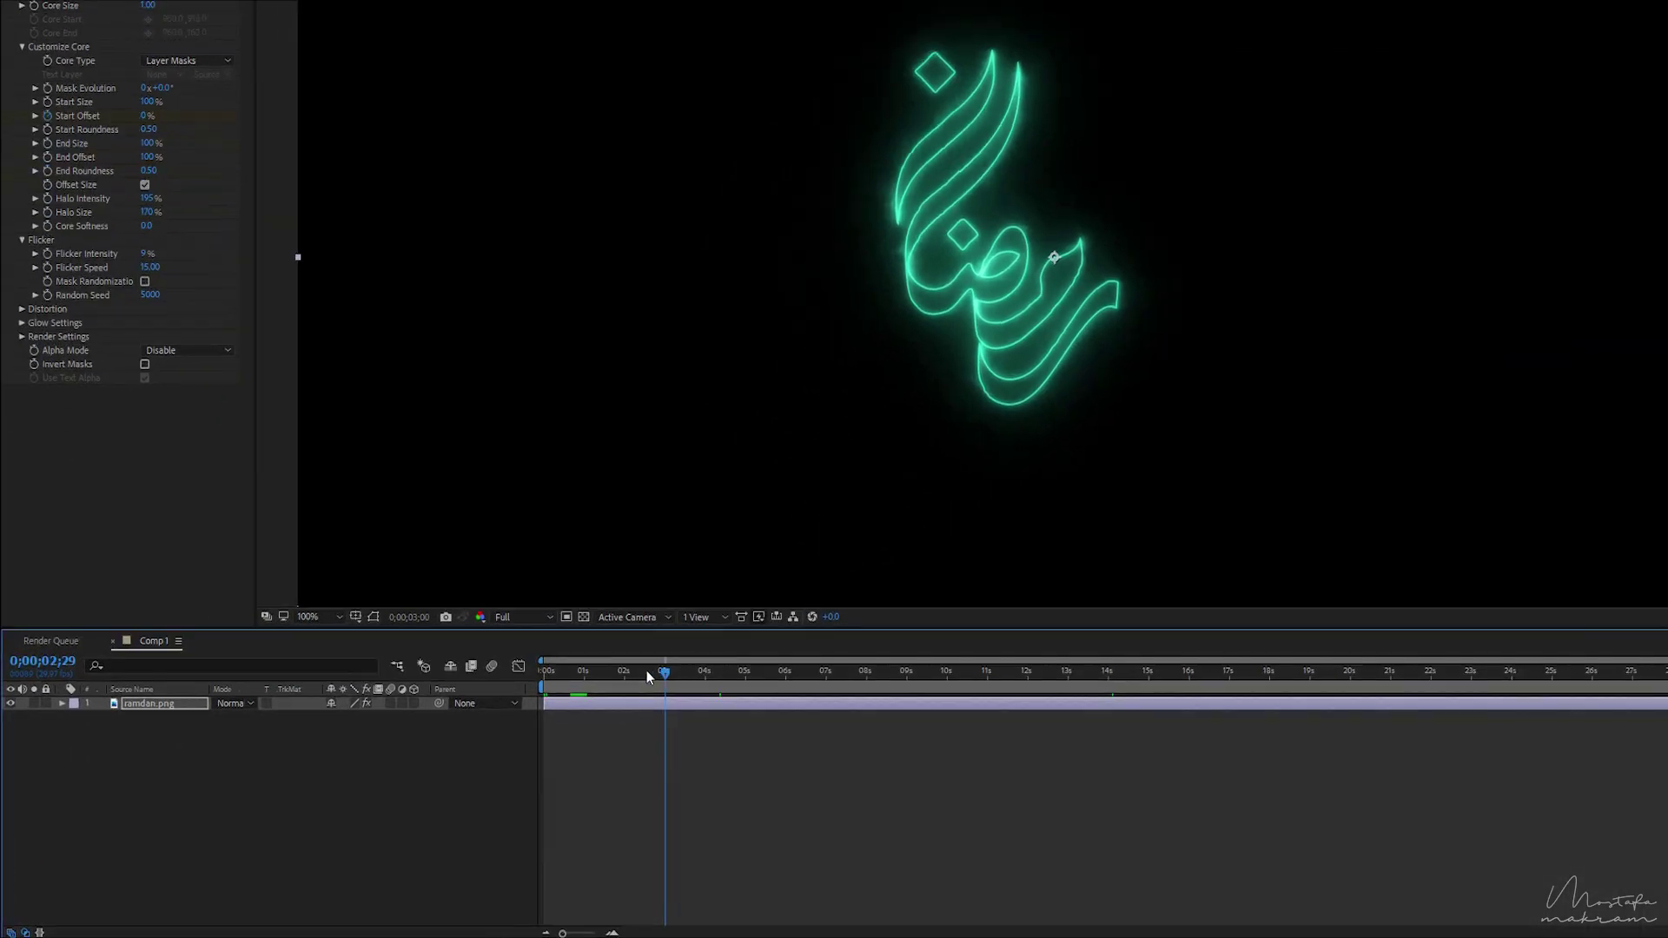
key(Home)
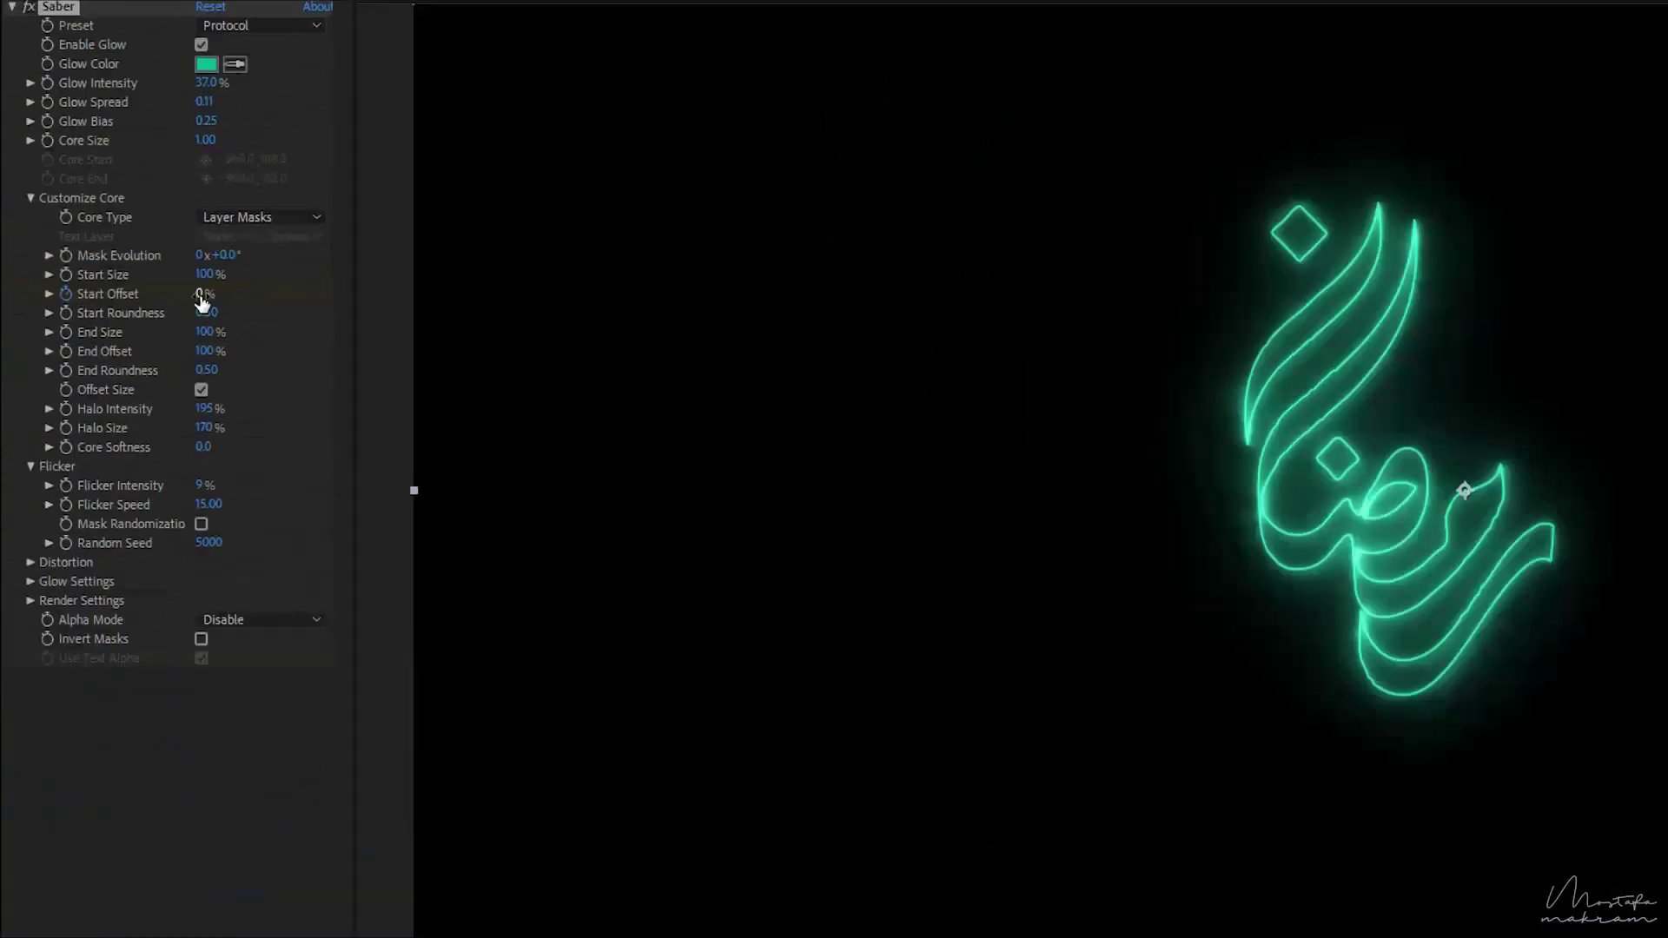
click(205, 305)
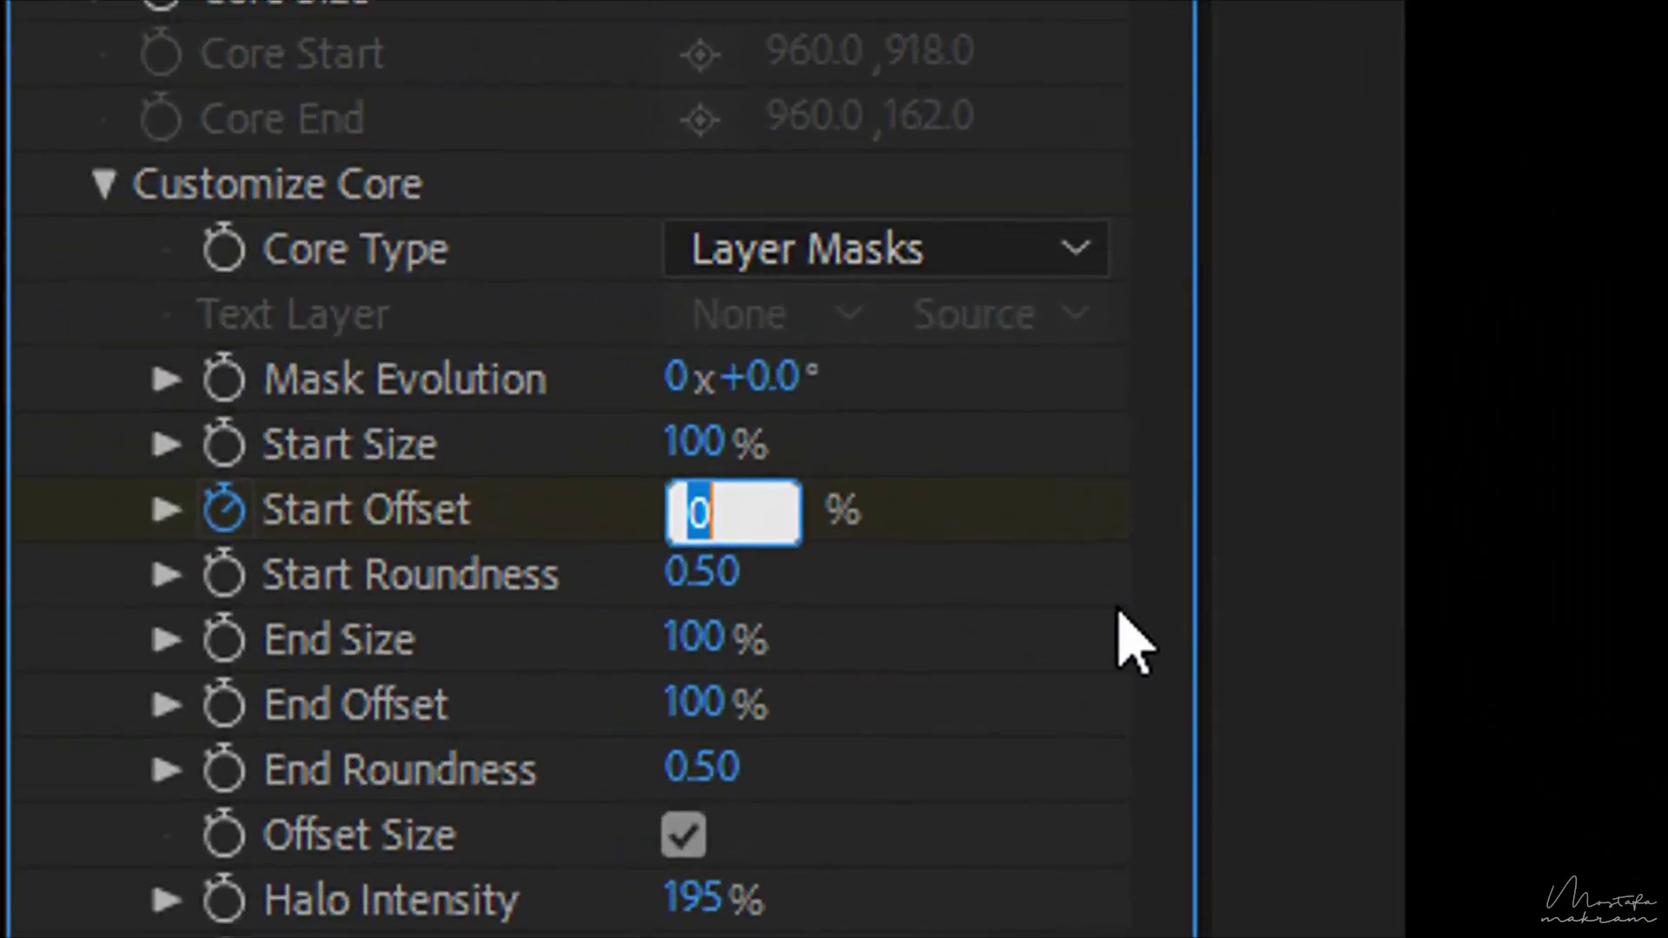
text(100)
key(Return)
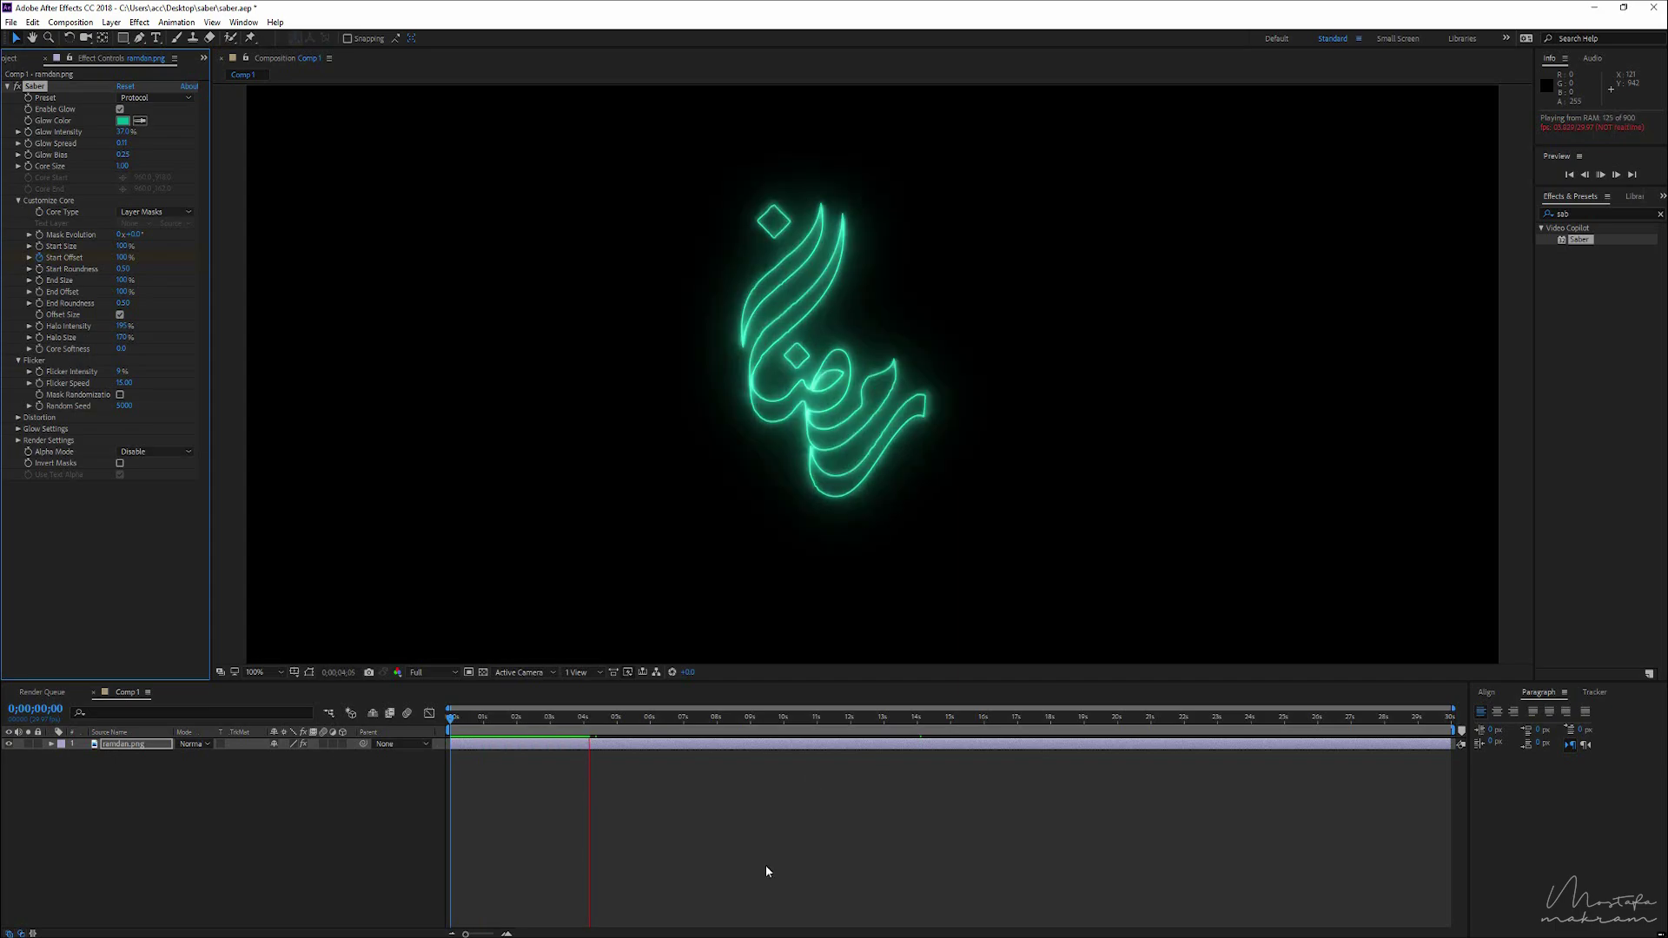
Shorten the work area to end at 0;00;03;23 and trim the composition to it.
key(space)
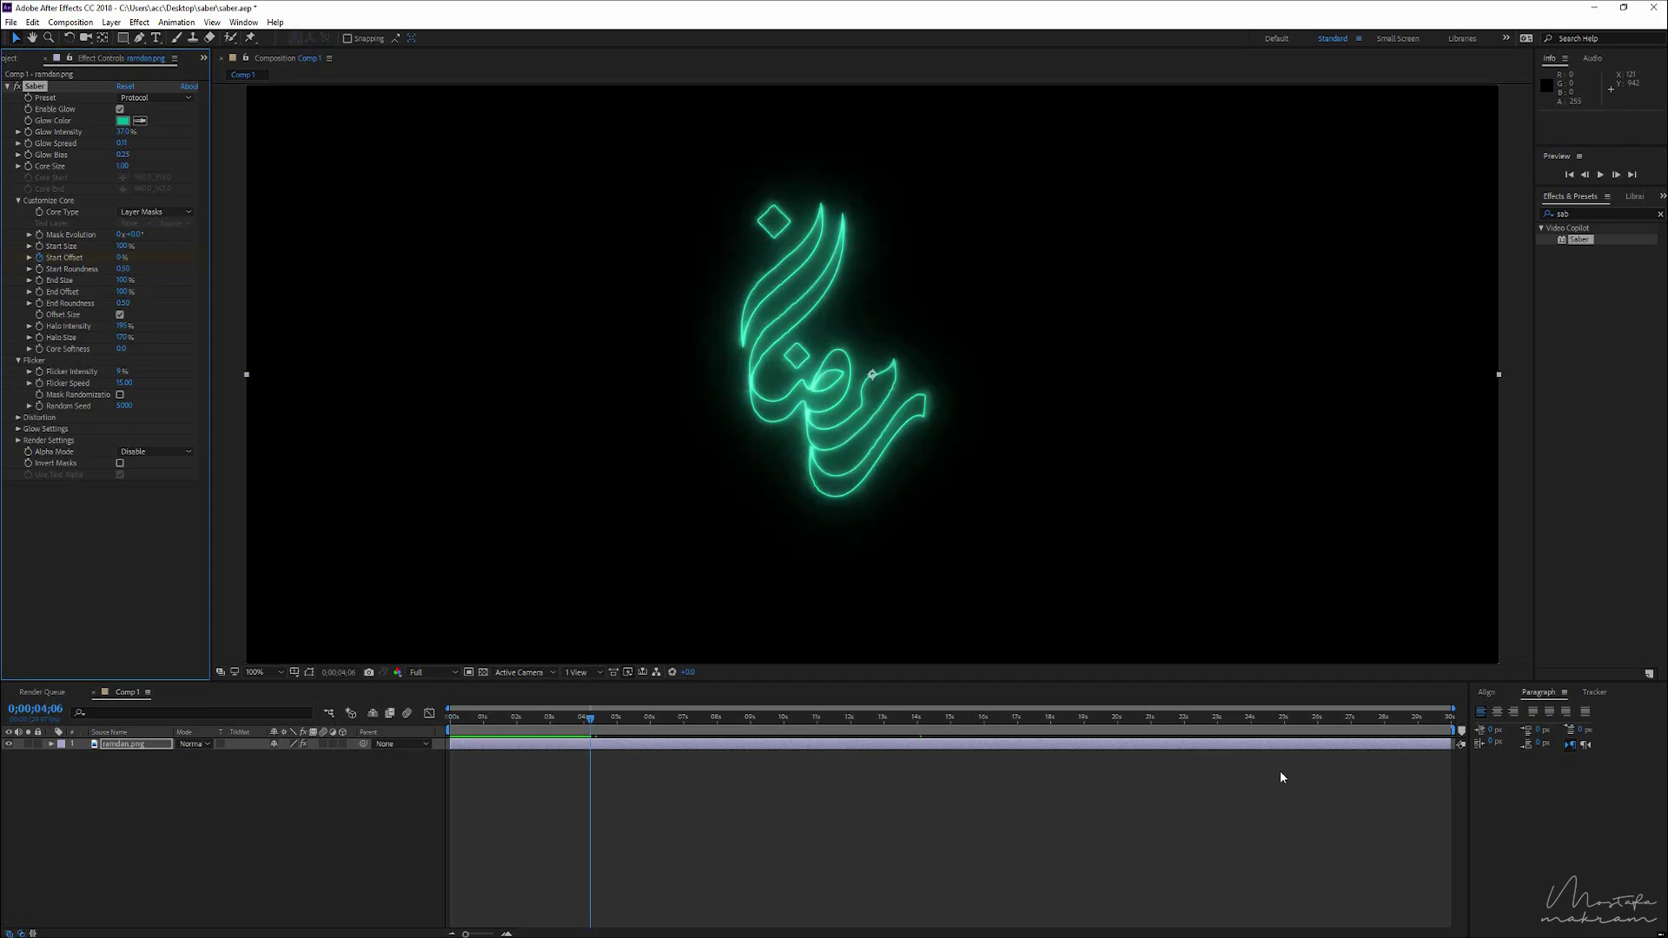
drag(1456, 730, 577, 730)
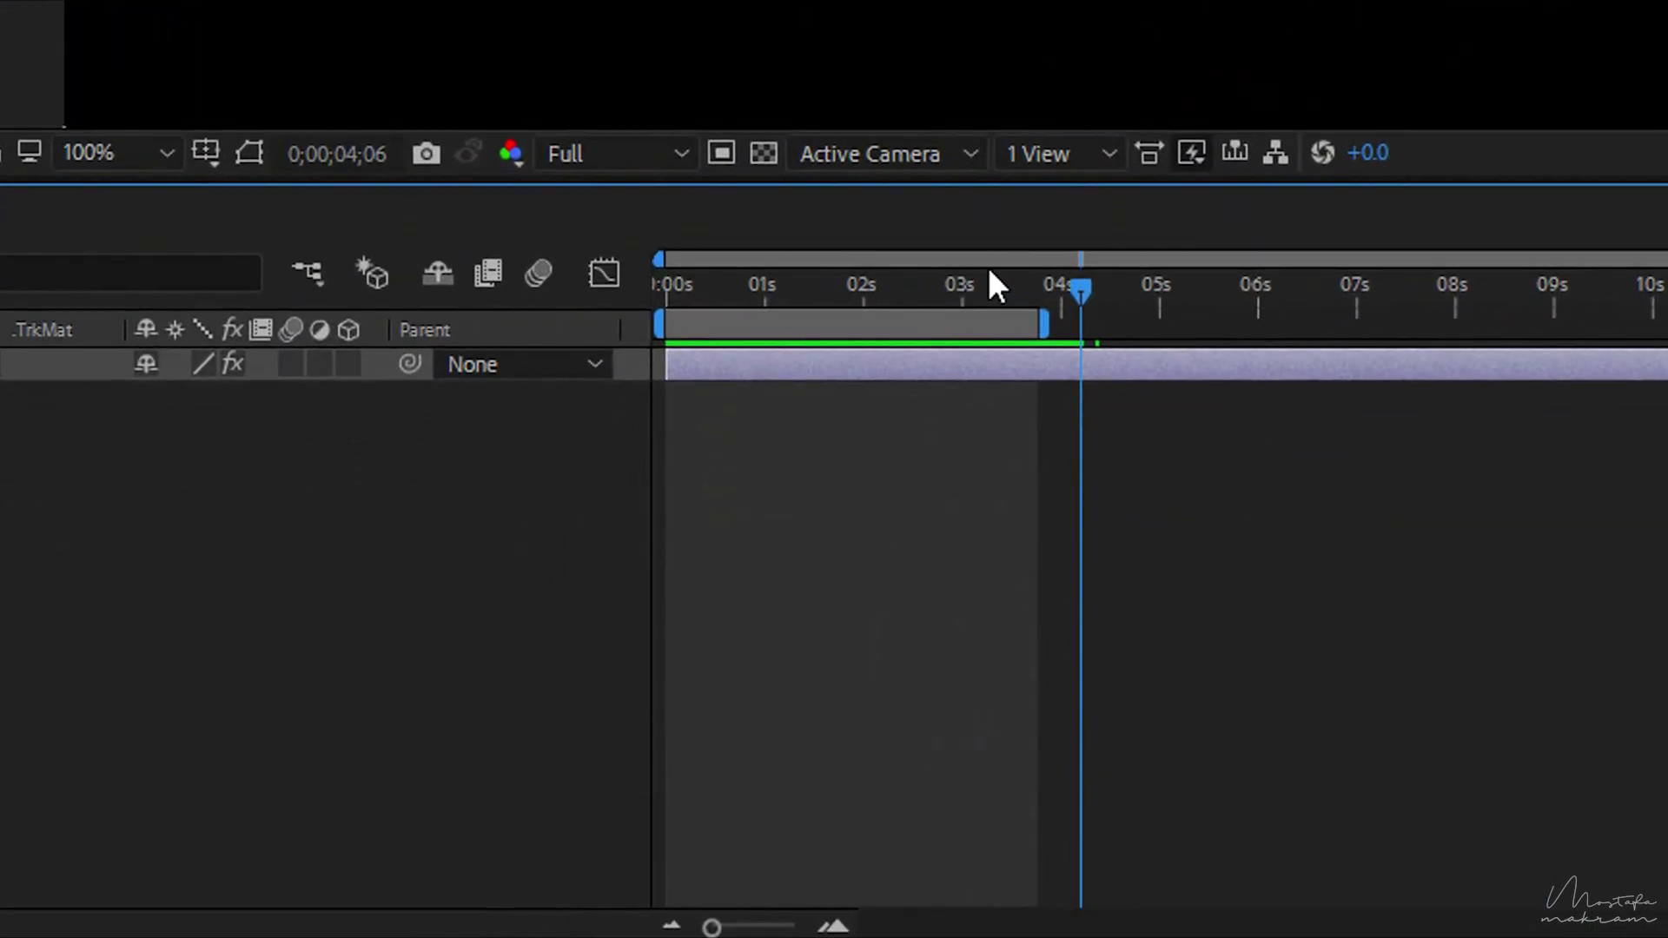
right_click(947, 328)
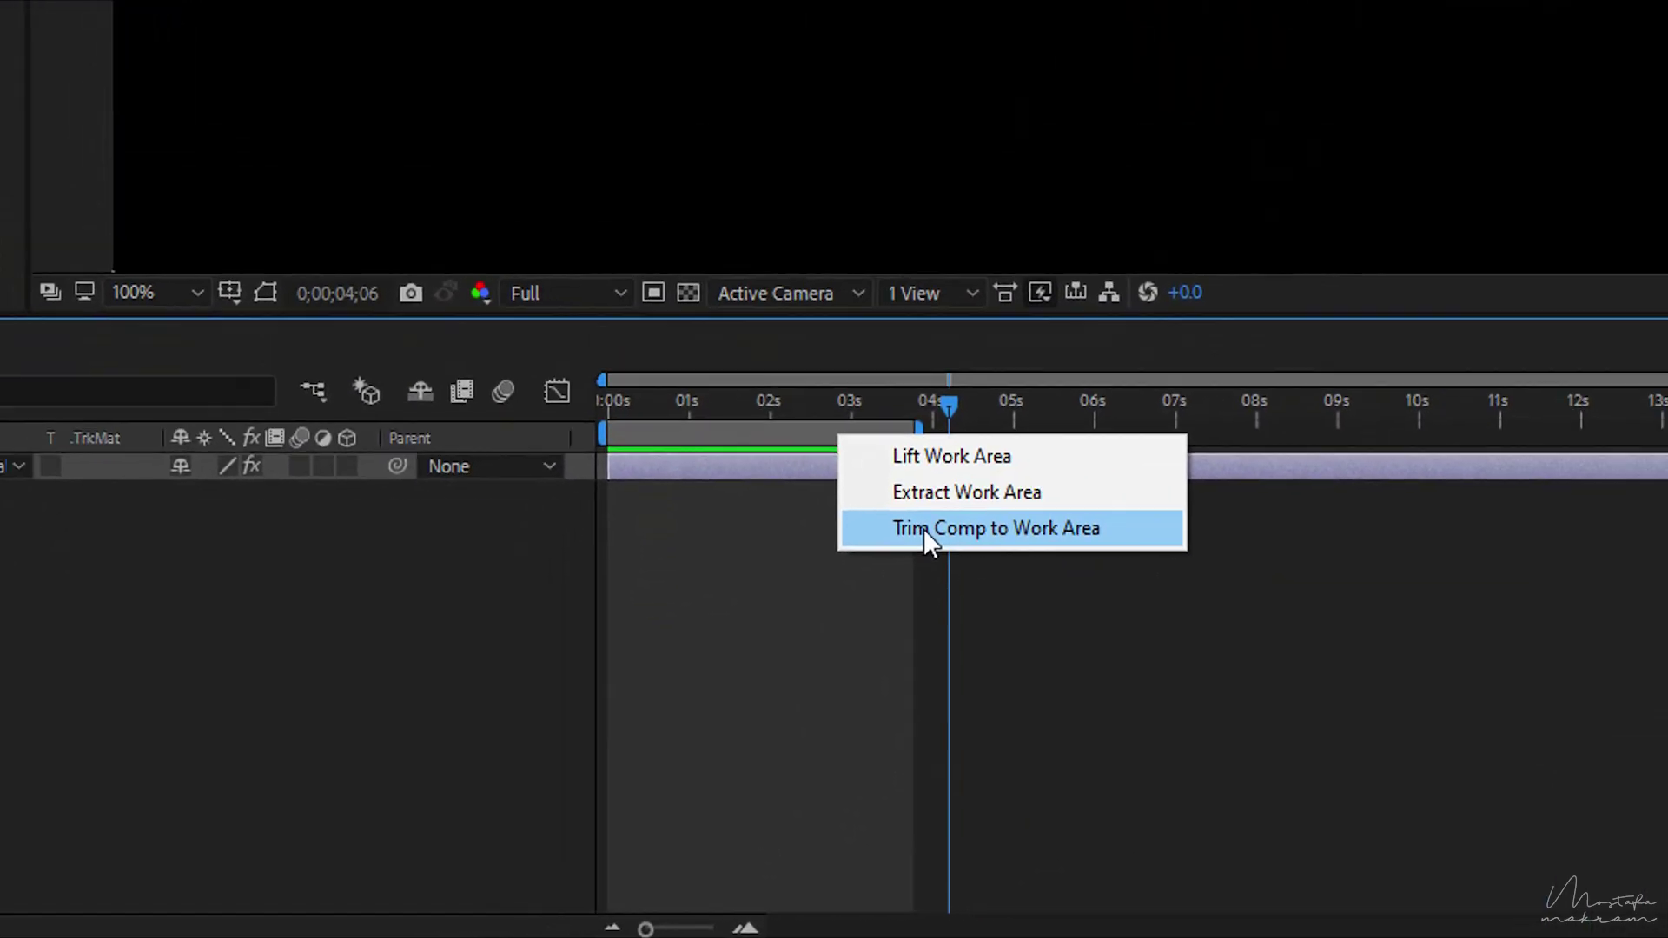
click(924, 528)
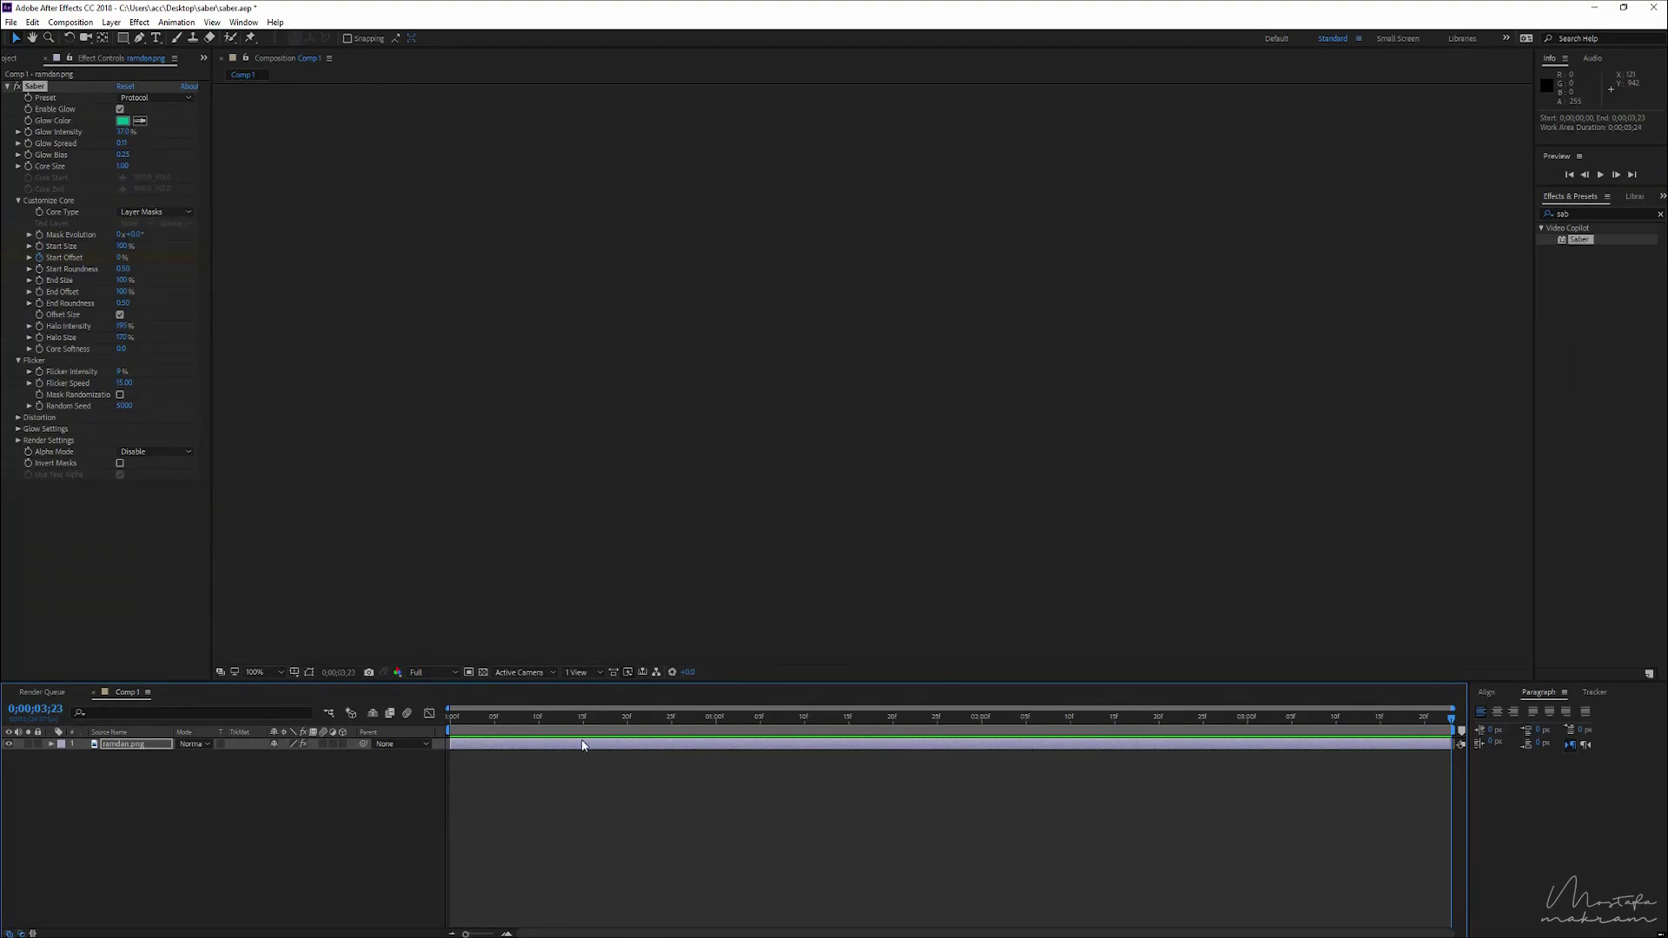
Play the trimmed outline reveal with the whole composition frame in view at 50% magnification.
key(space)
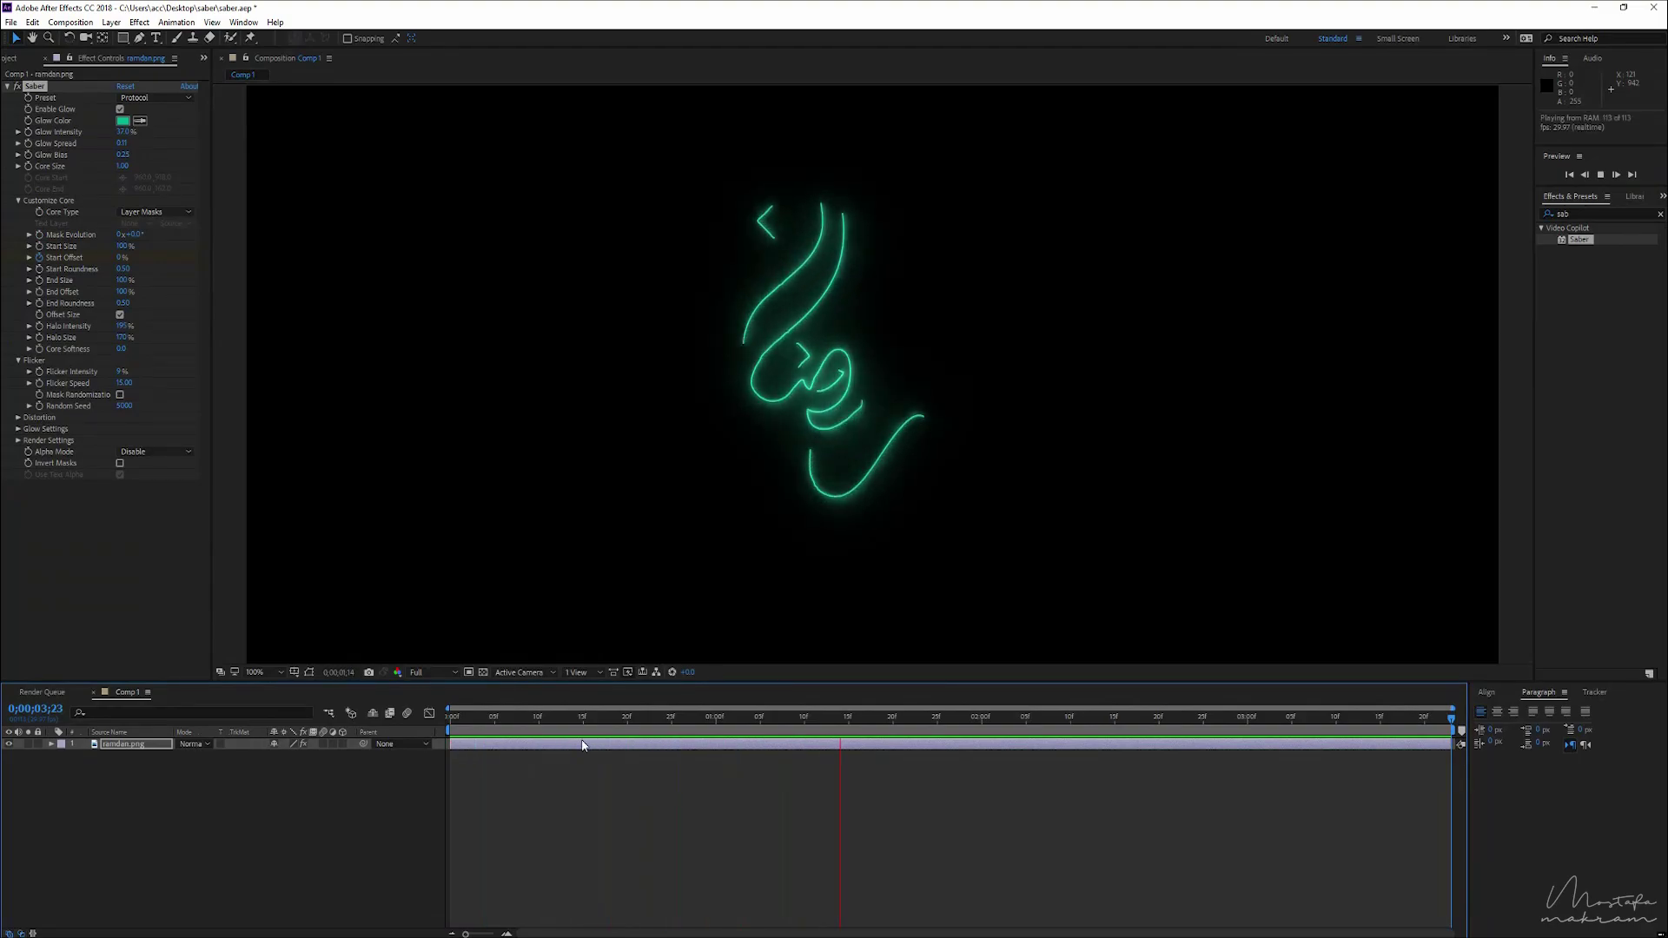
key(comma)
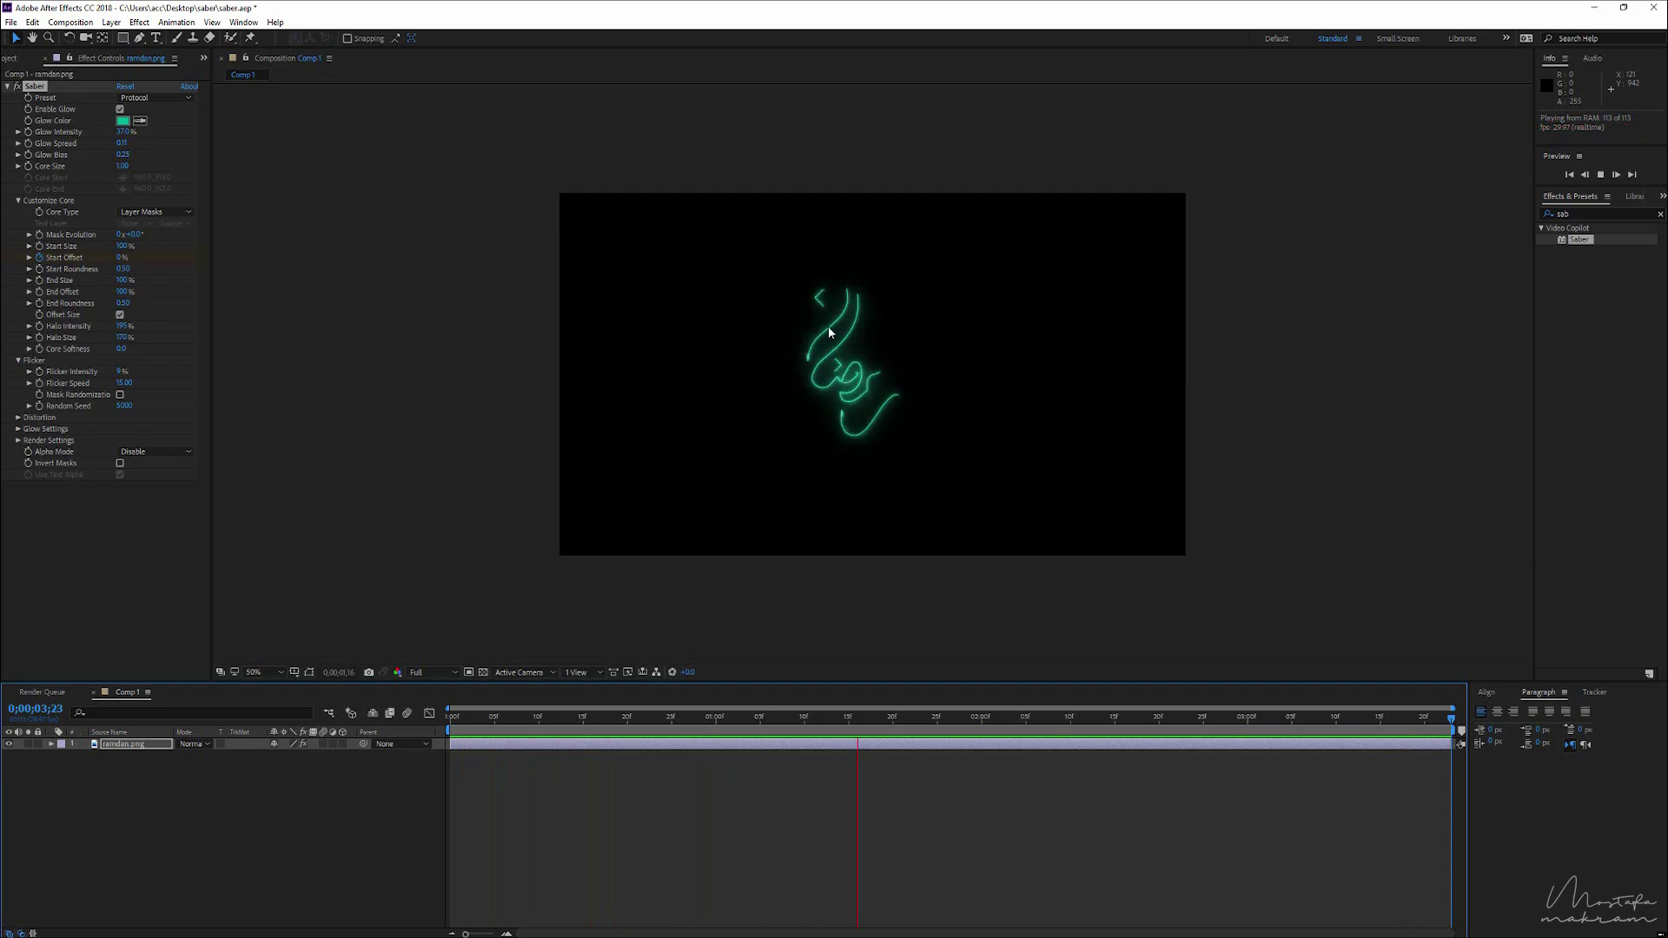
key(space)
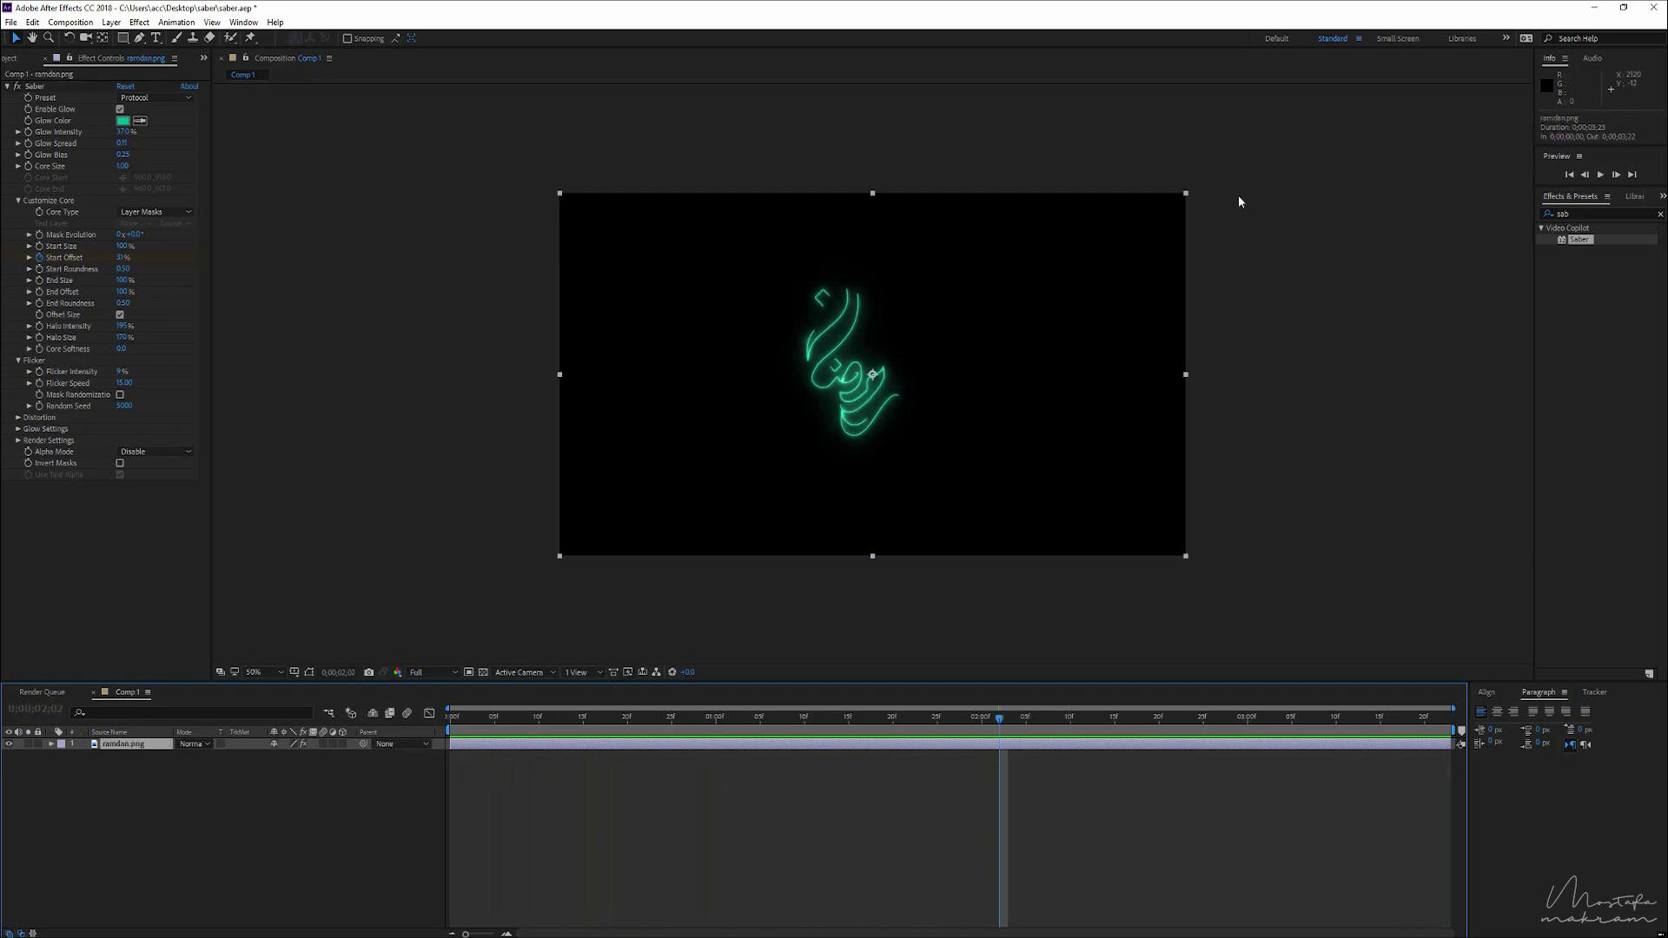
Scale the ramdan.png layer up to 177%, reposition the calligraphy near the middle of the frame and preview it.
drag(1184, 195, 1433, 49)
drag(806, 377, 858, 395)
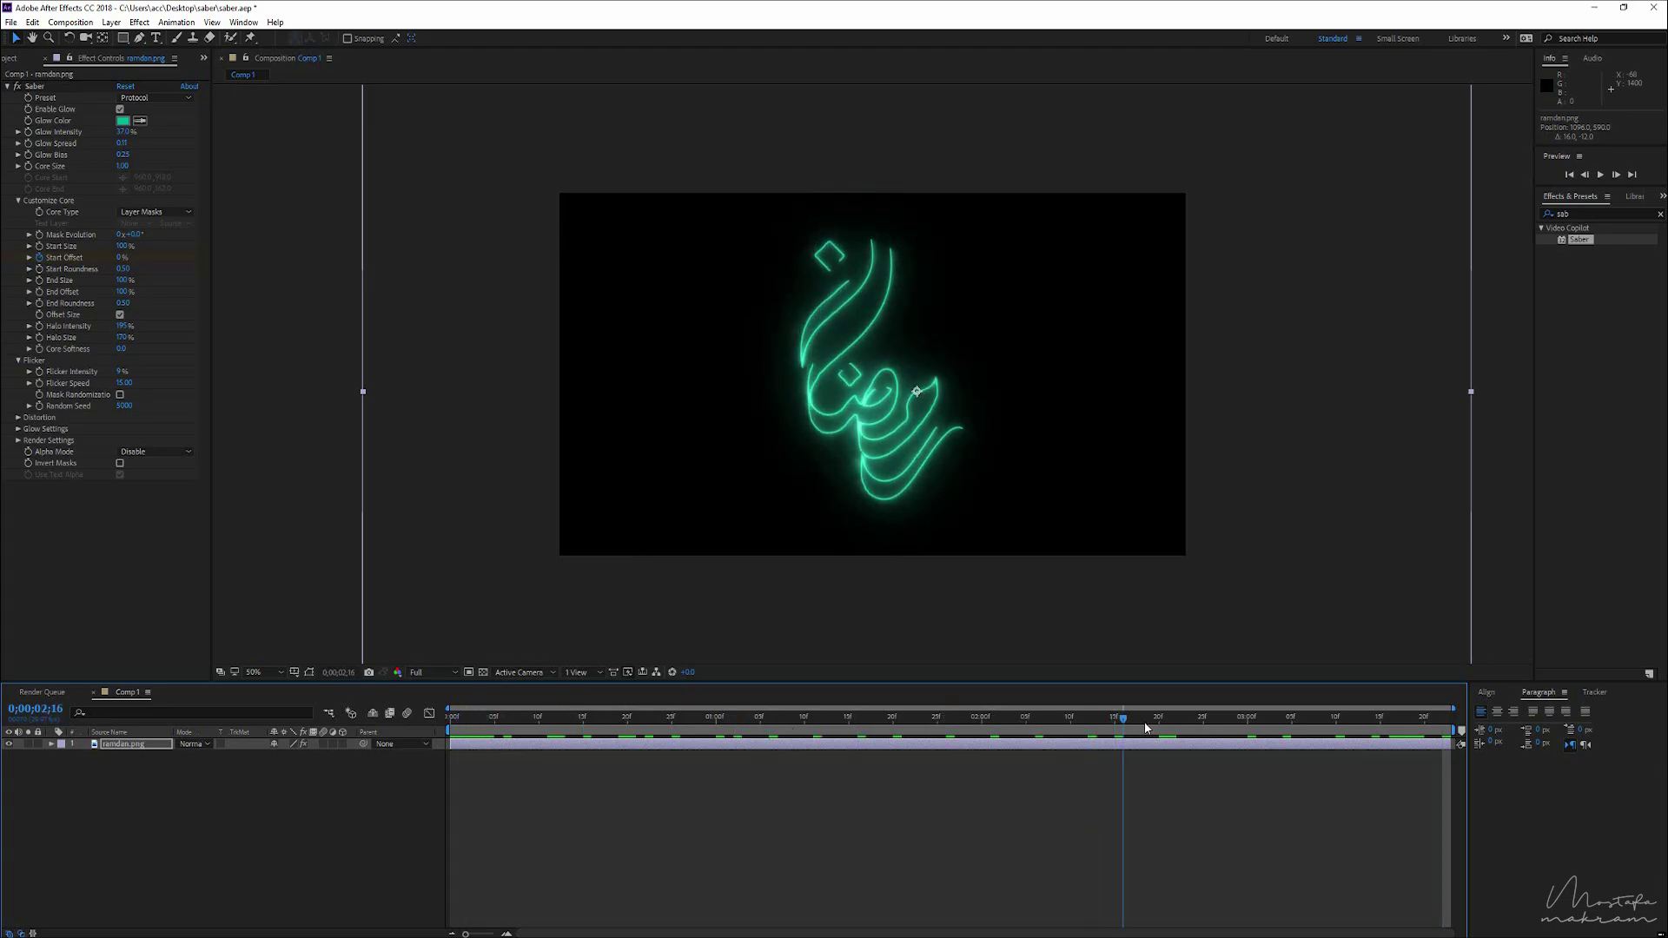
key(space)
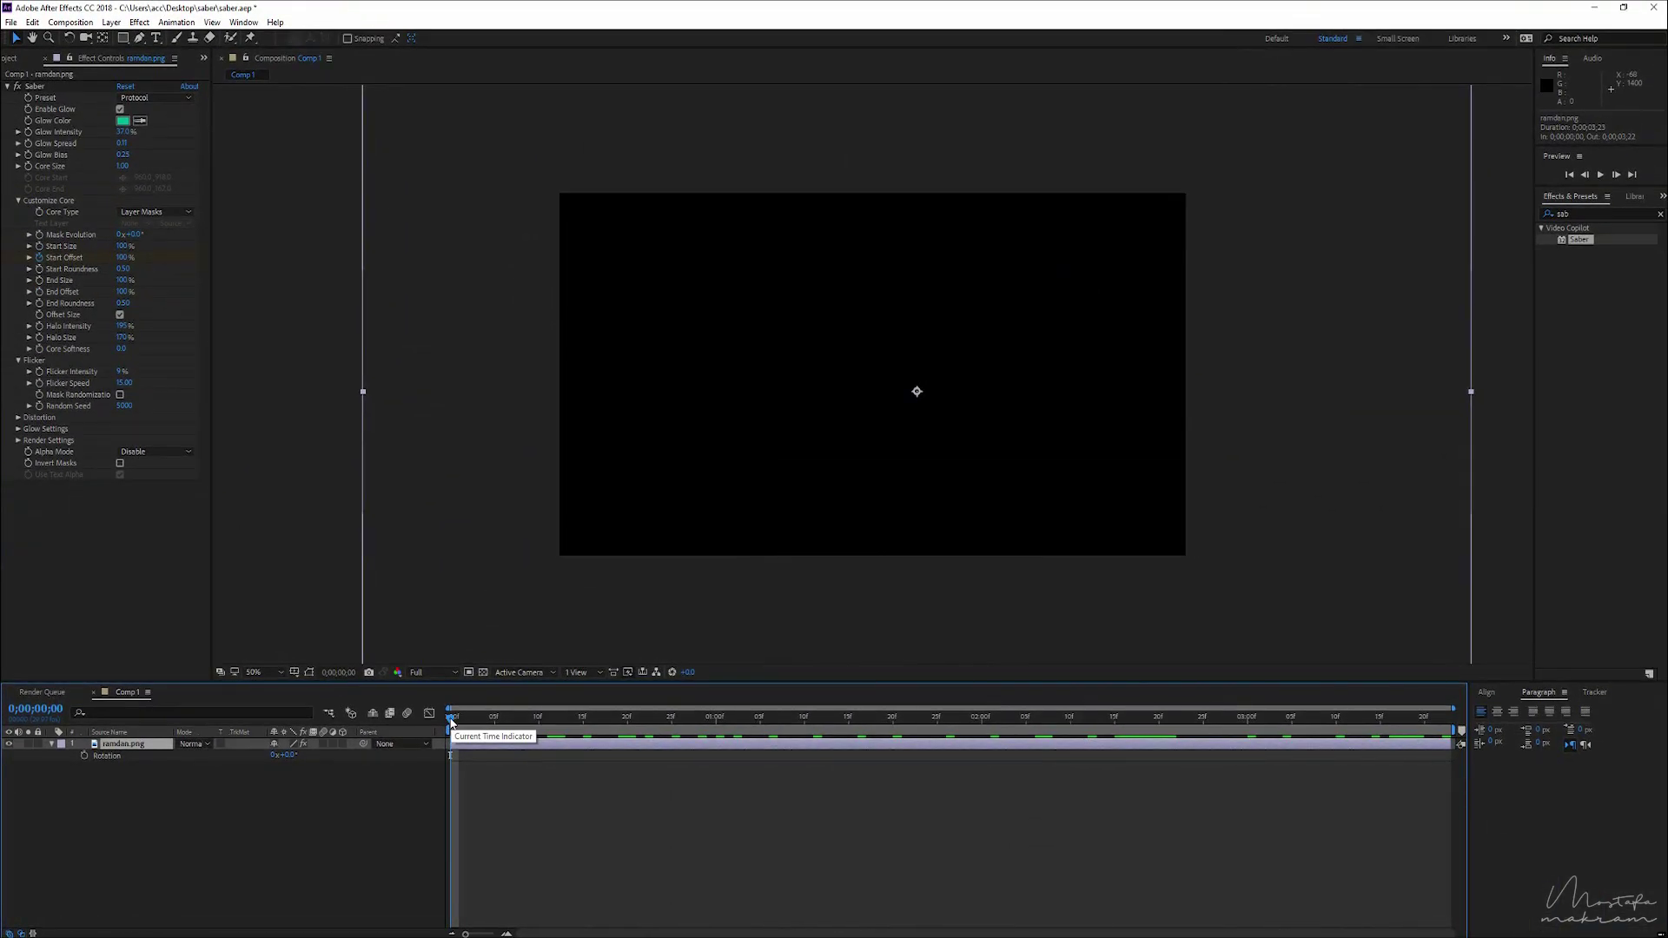
Keyframe the ramdan.png layer's Rotation from 45° at the first frame to 0° at 0;00;03;22.
drag(451, 721, 1400, 724)
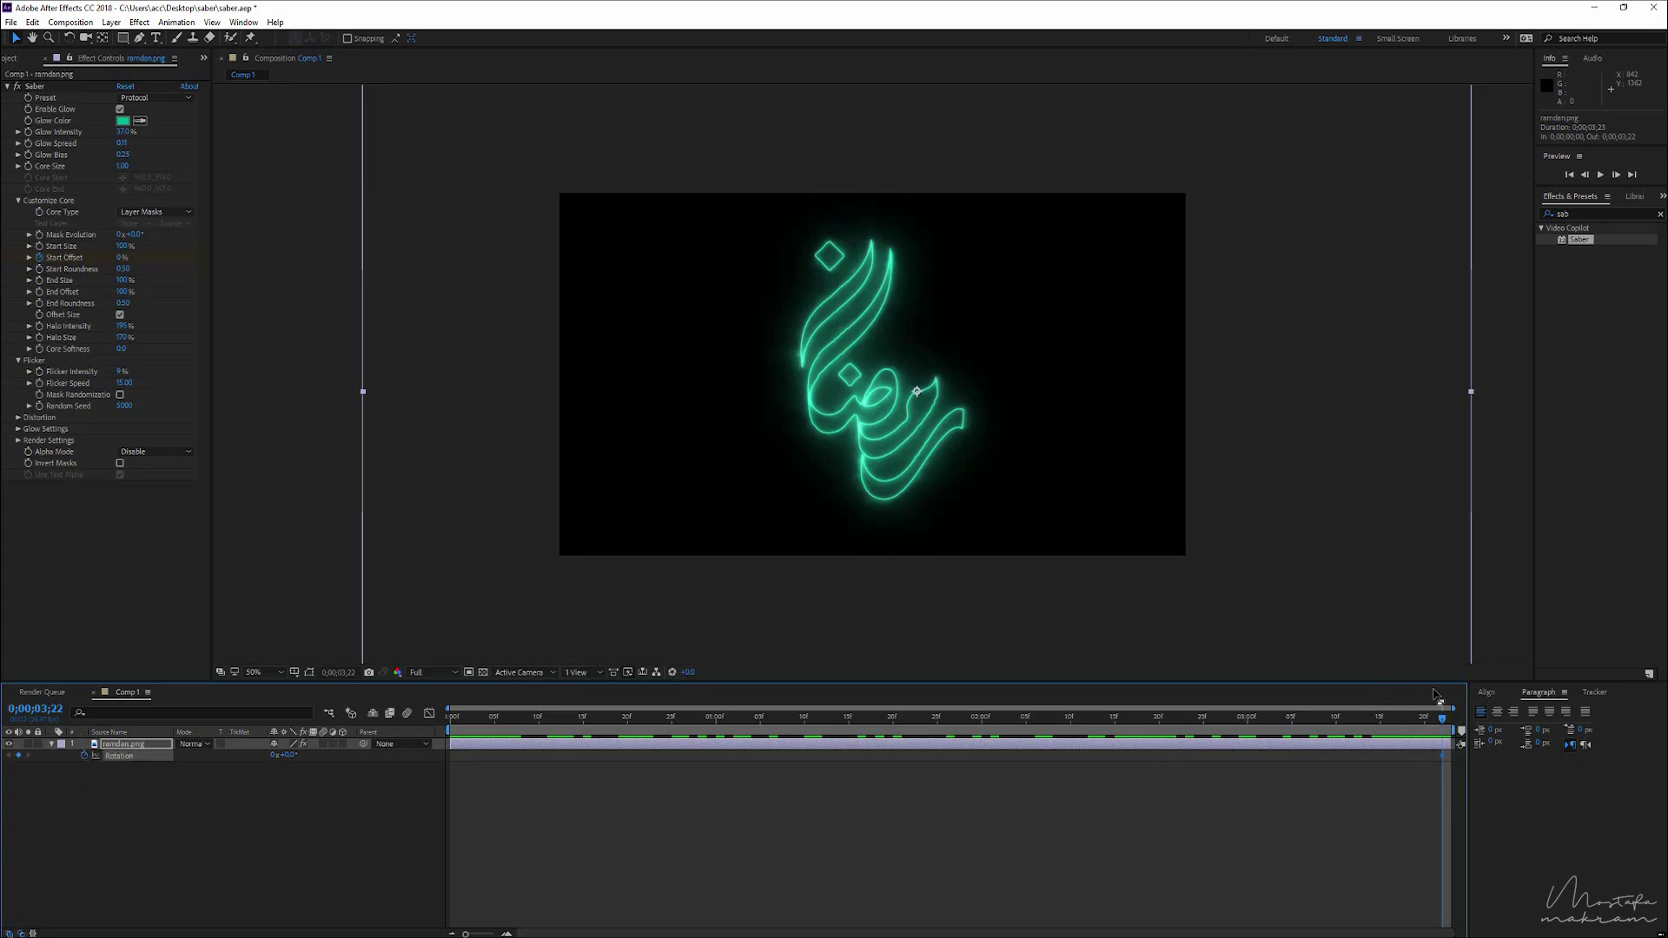
drag(1362, 718, 450, 717)
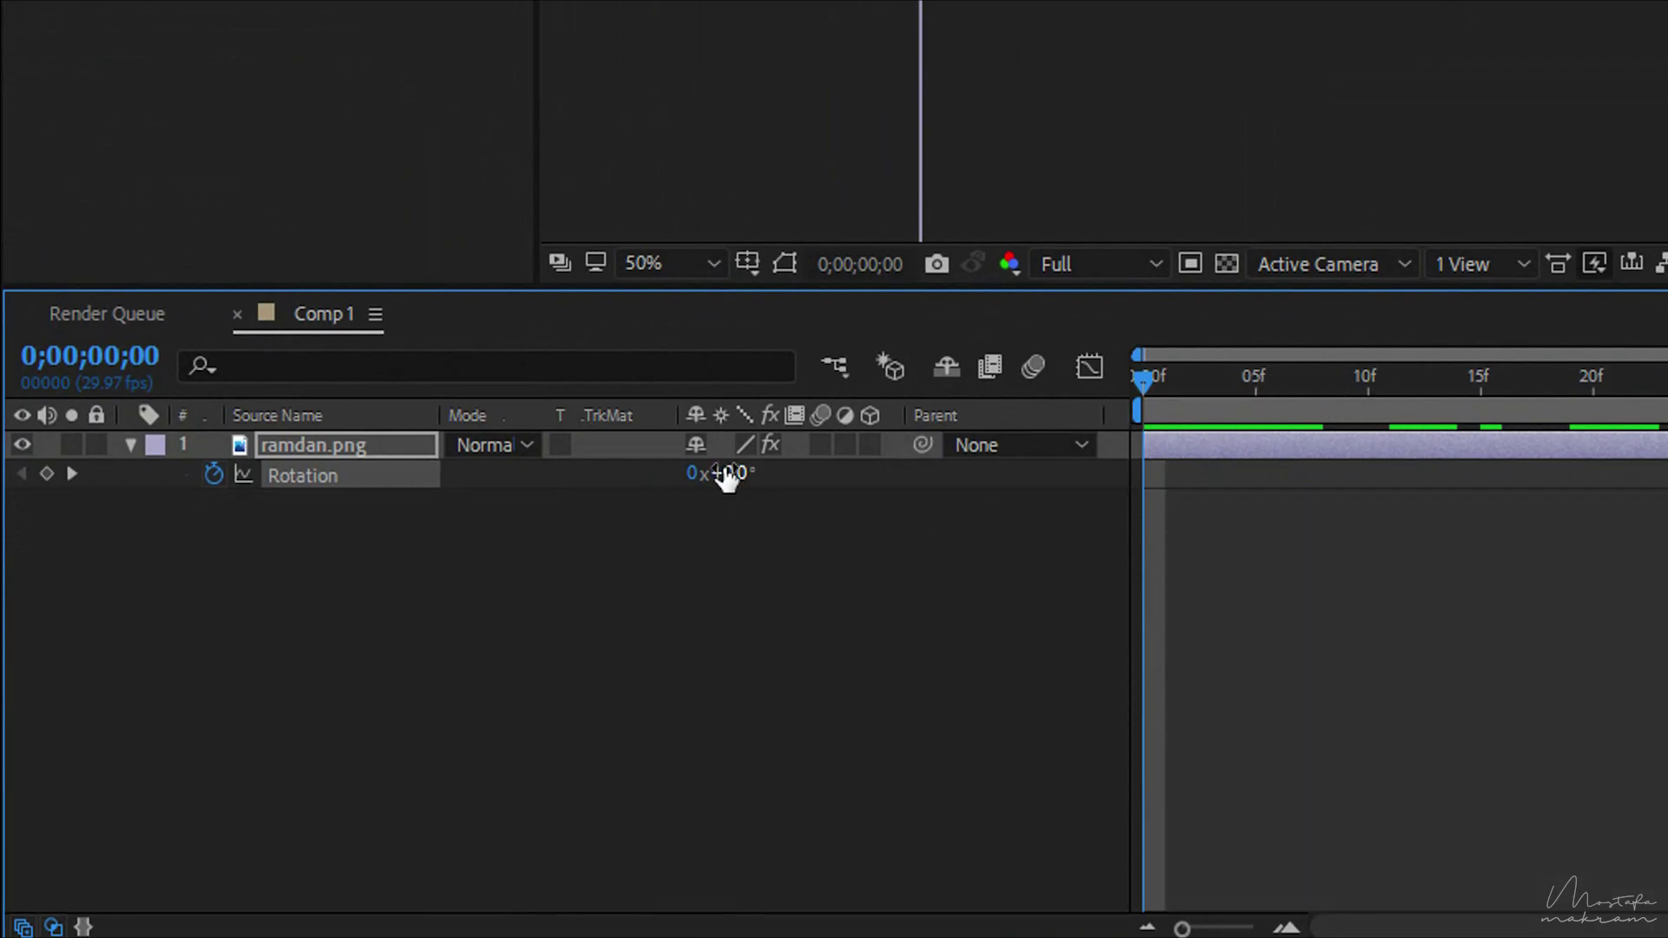
click(735, 471)
text(45)
key(Return)
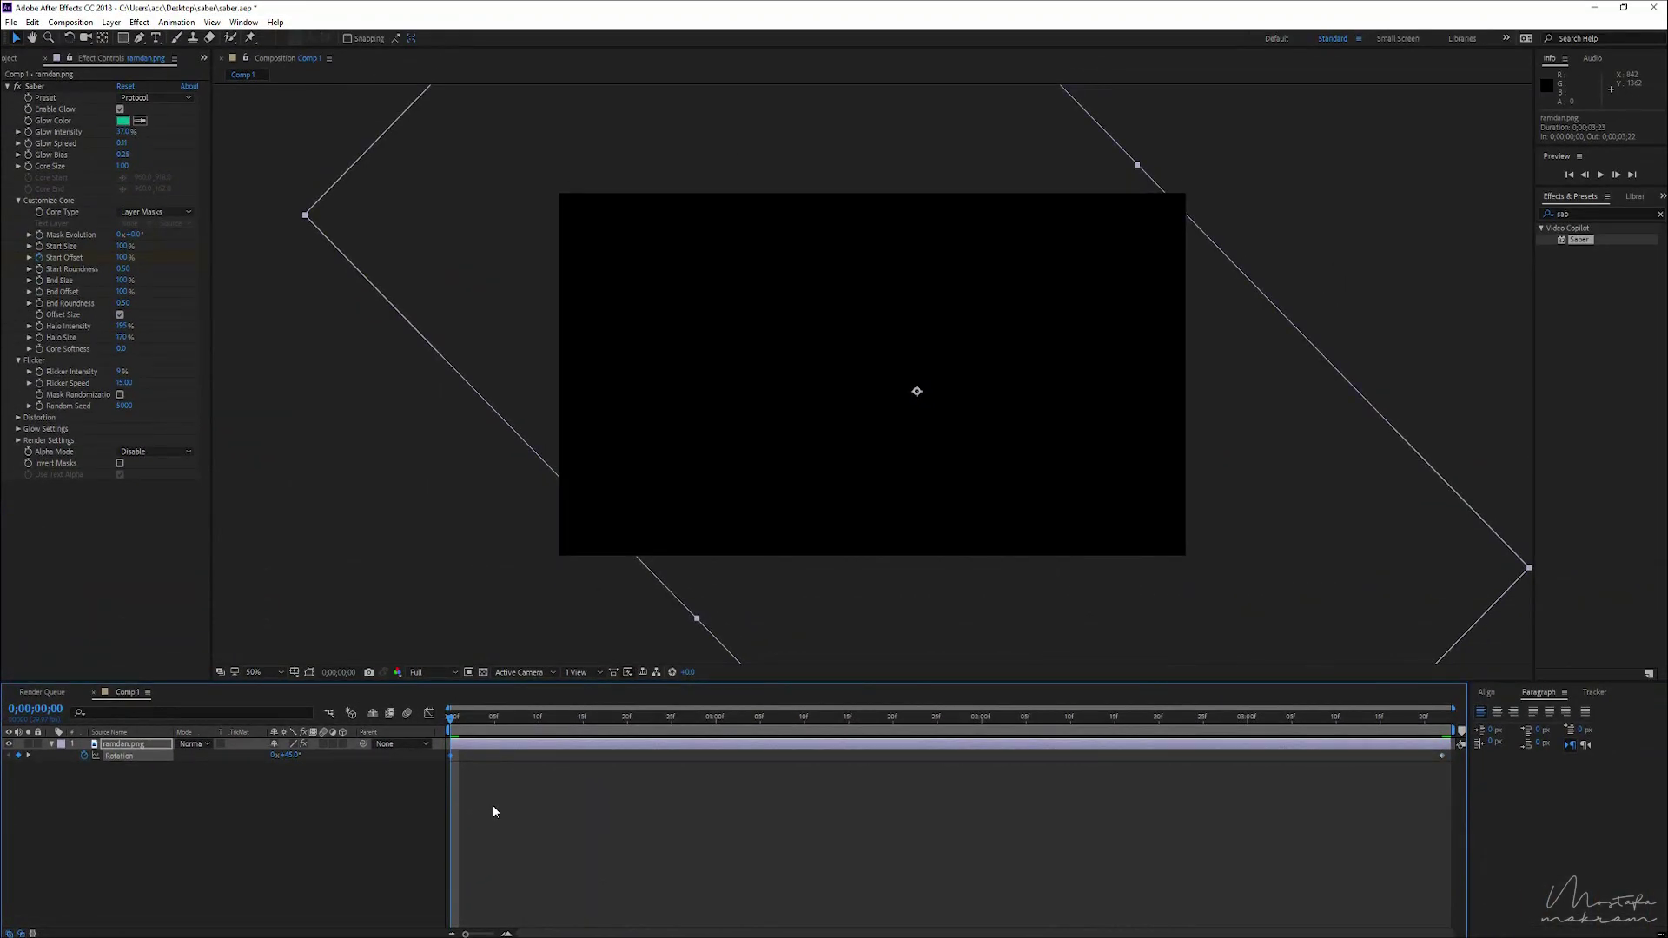
Preview the rotating calligraphy reveal and look at the ramdan.png layer's Scale property.
key(space)
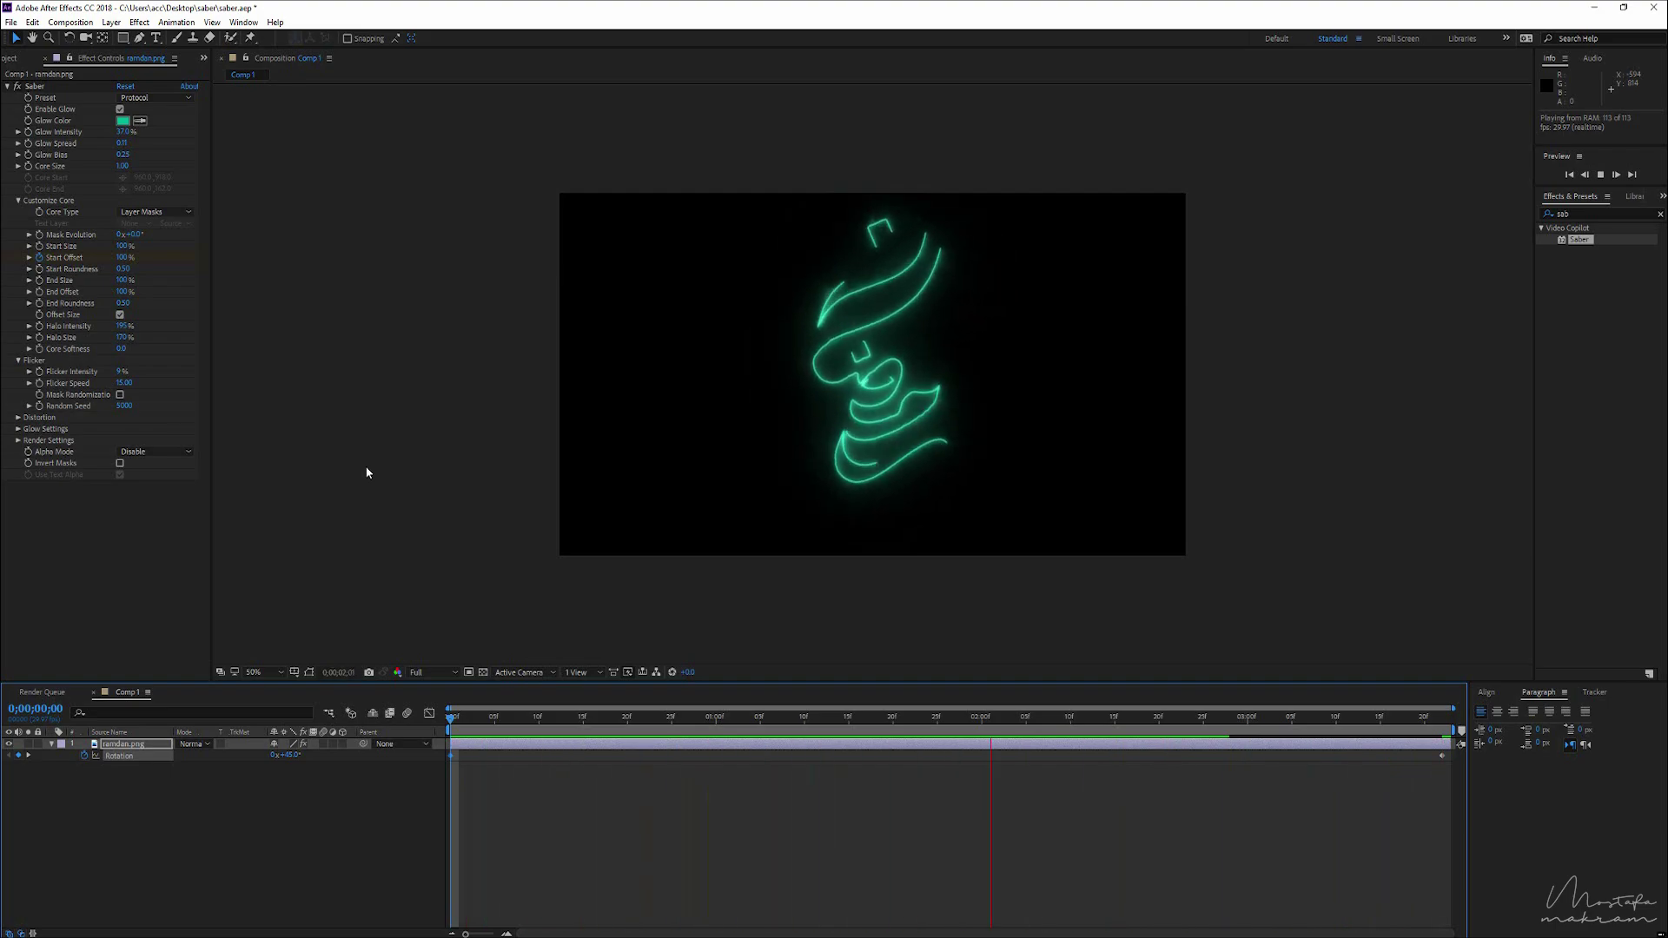
key(space)
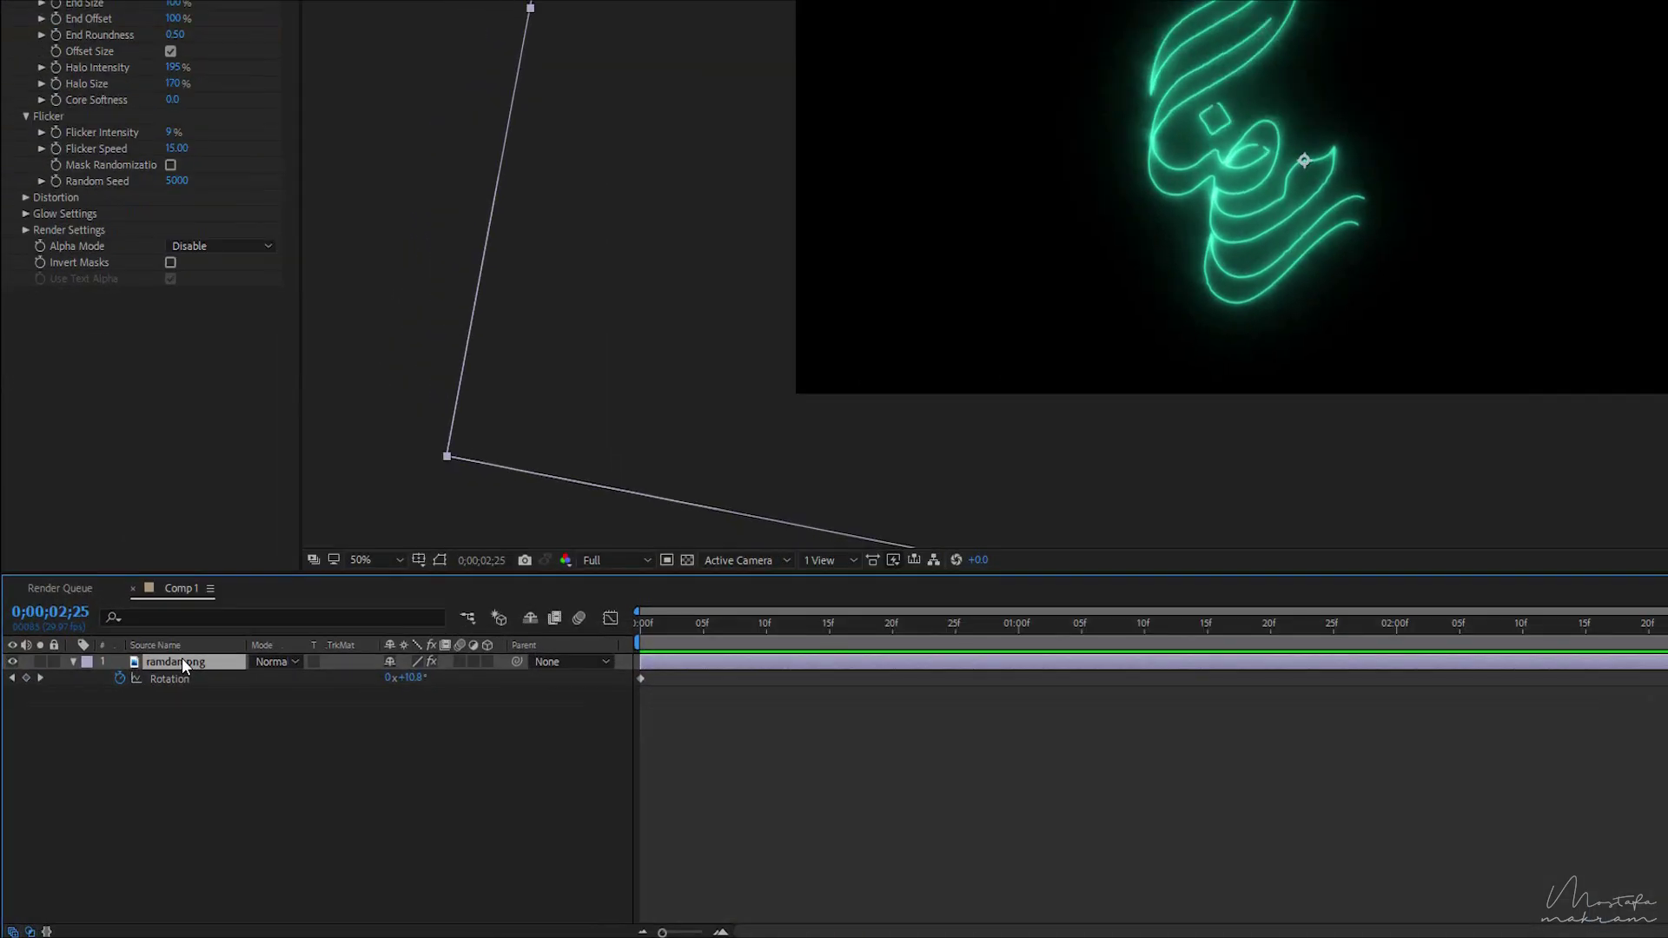
key(s)
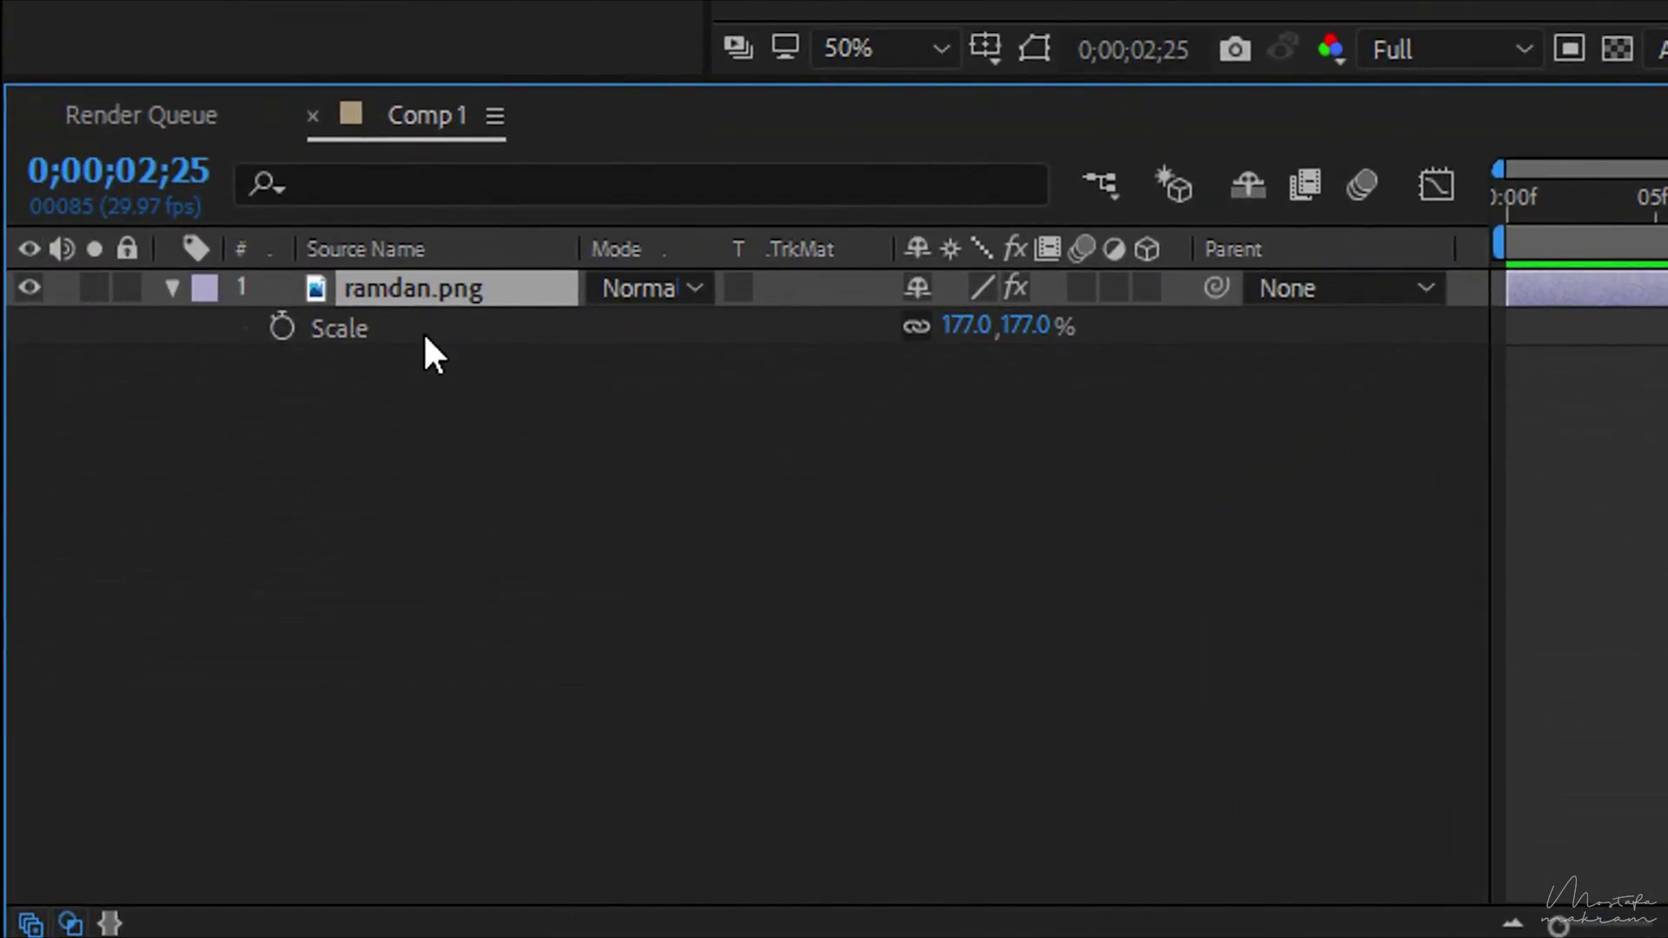
key(space)
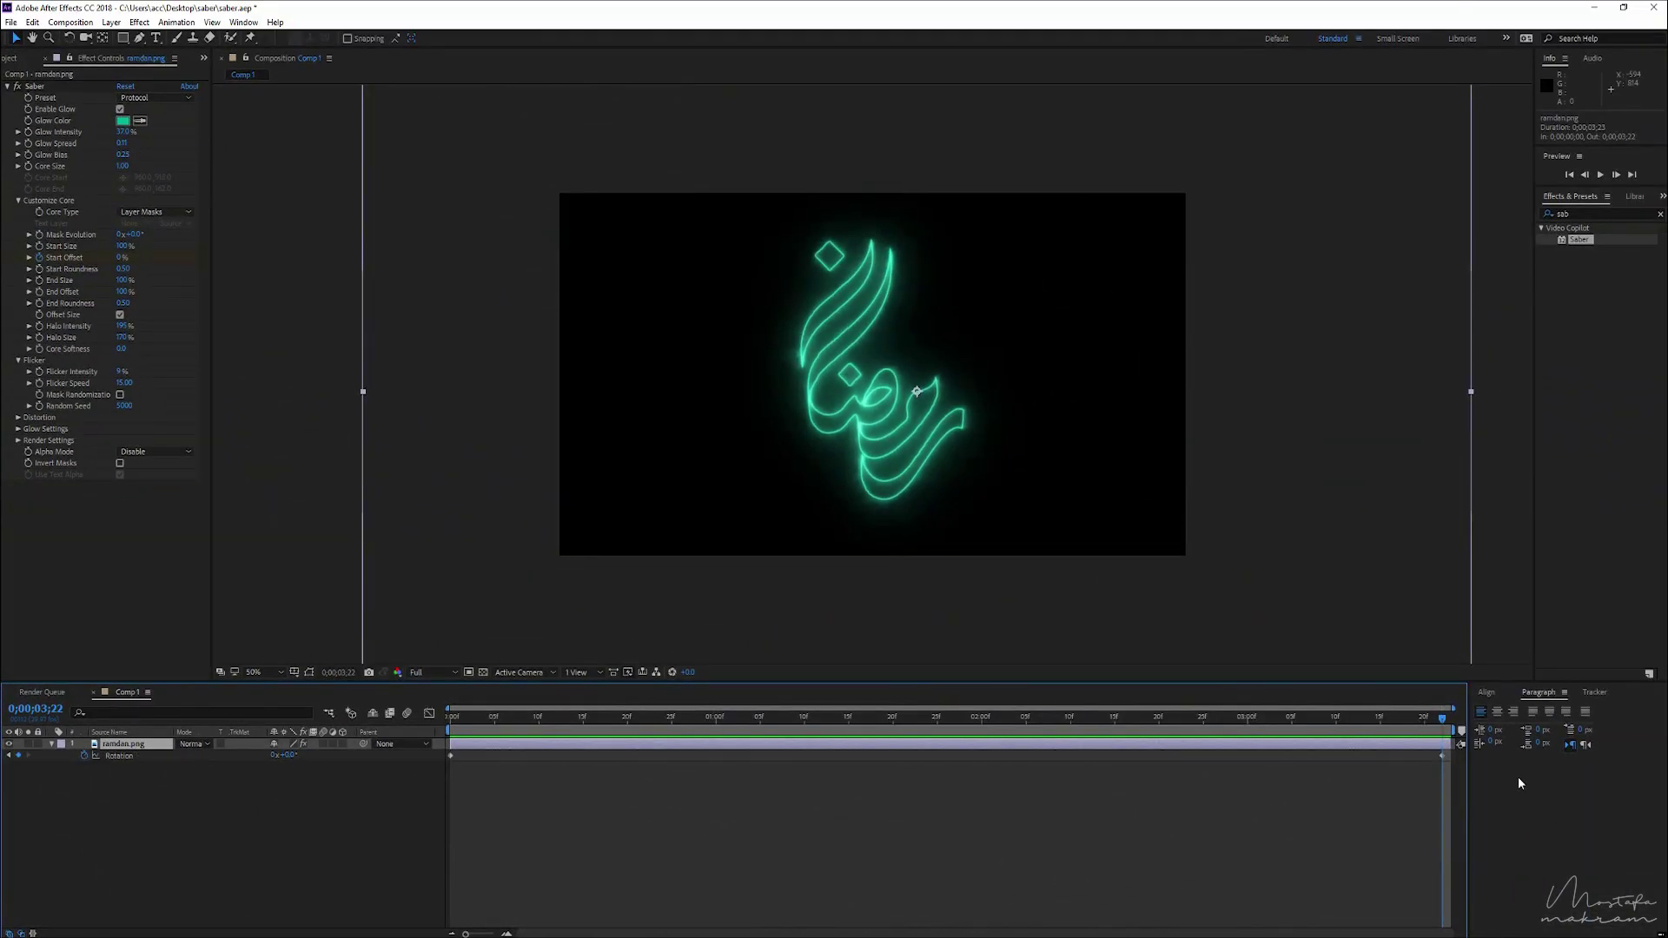
Move the ramdan.png layer's ending Rotation keyframe earlier to 0;00;03;06 and set the current time to that frame.
drag(1443, 755, 1407, 758)
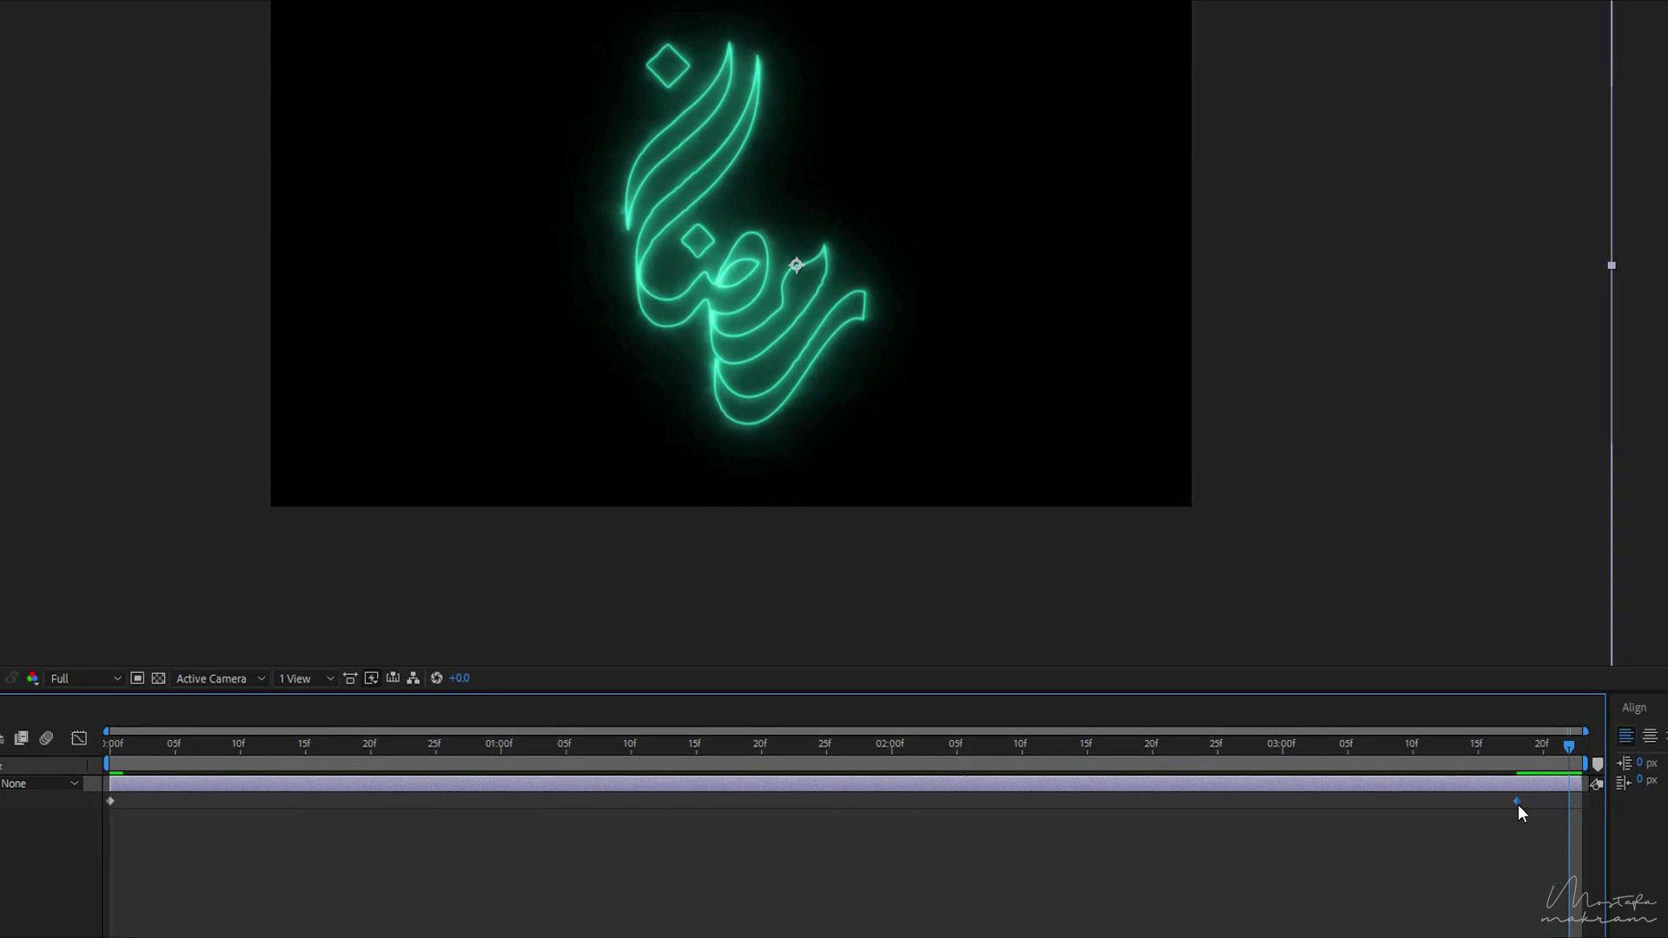
drag(1519, 805, 1346, 752)
drag(1438, 800, 1358, 810)
drag(1348, 749, 1361, 756)
Keyframe the ramdan.png layer's Scale from 344% at the first frame to 177% at 0;00;03;06 and preview the animation.
click(132, 751)
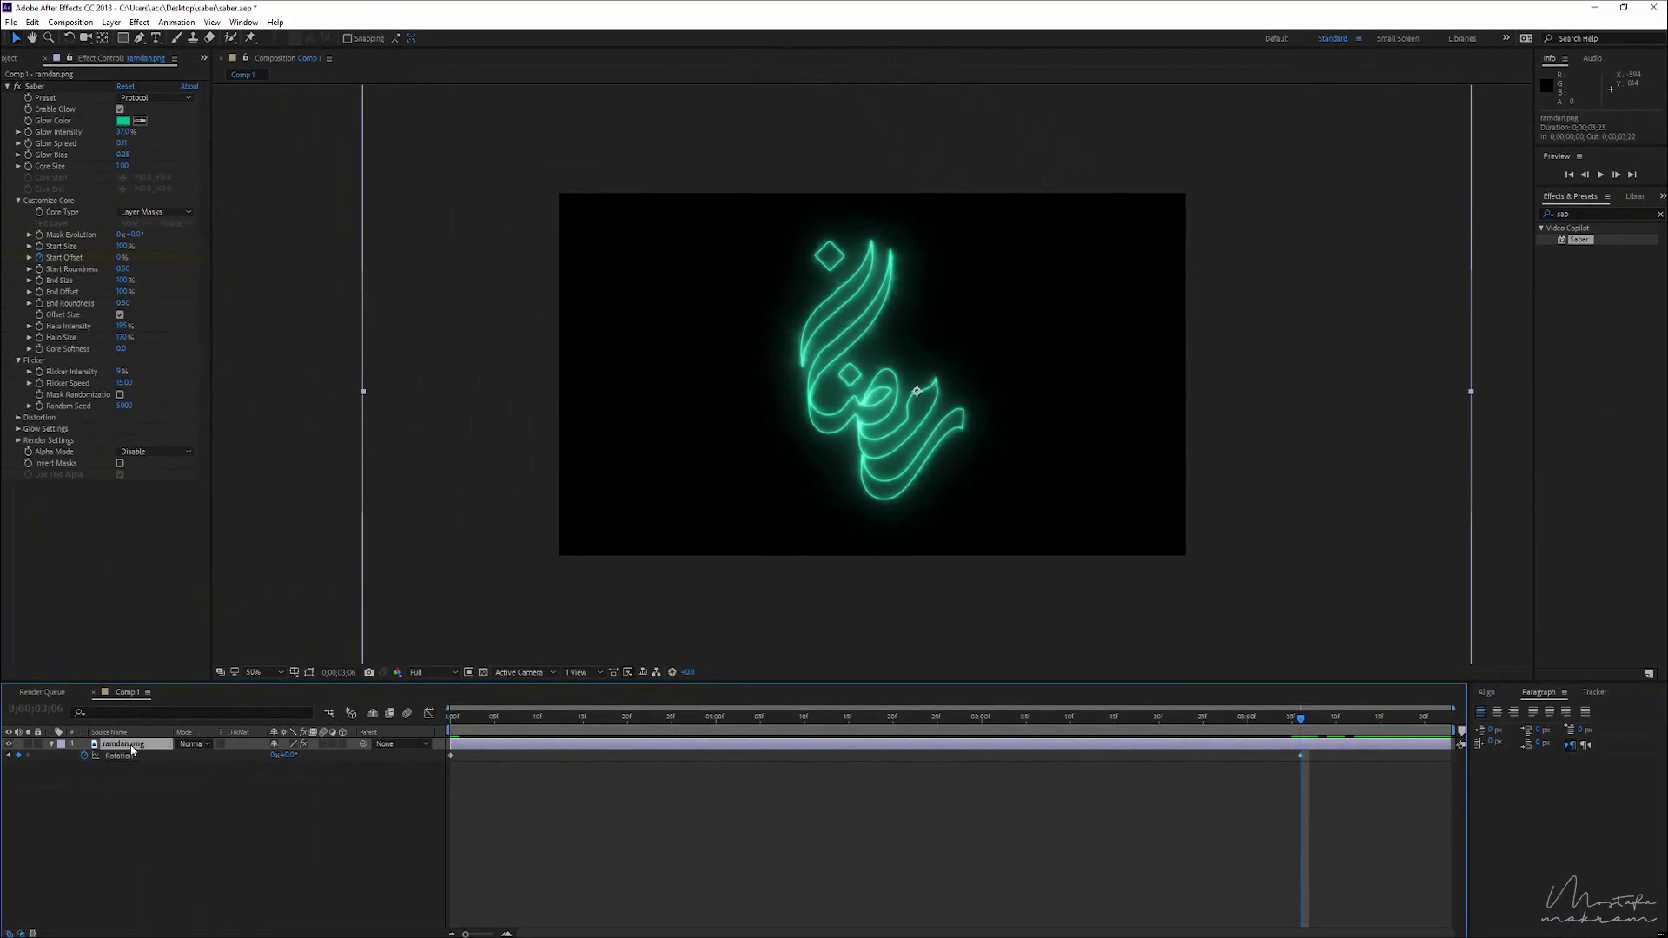
key(s)
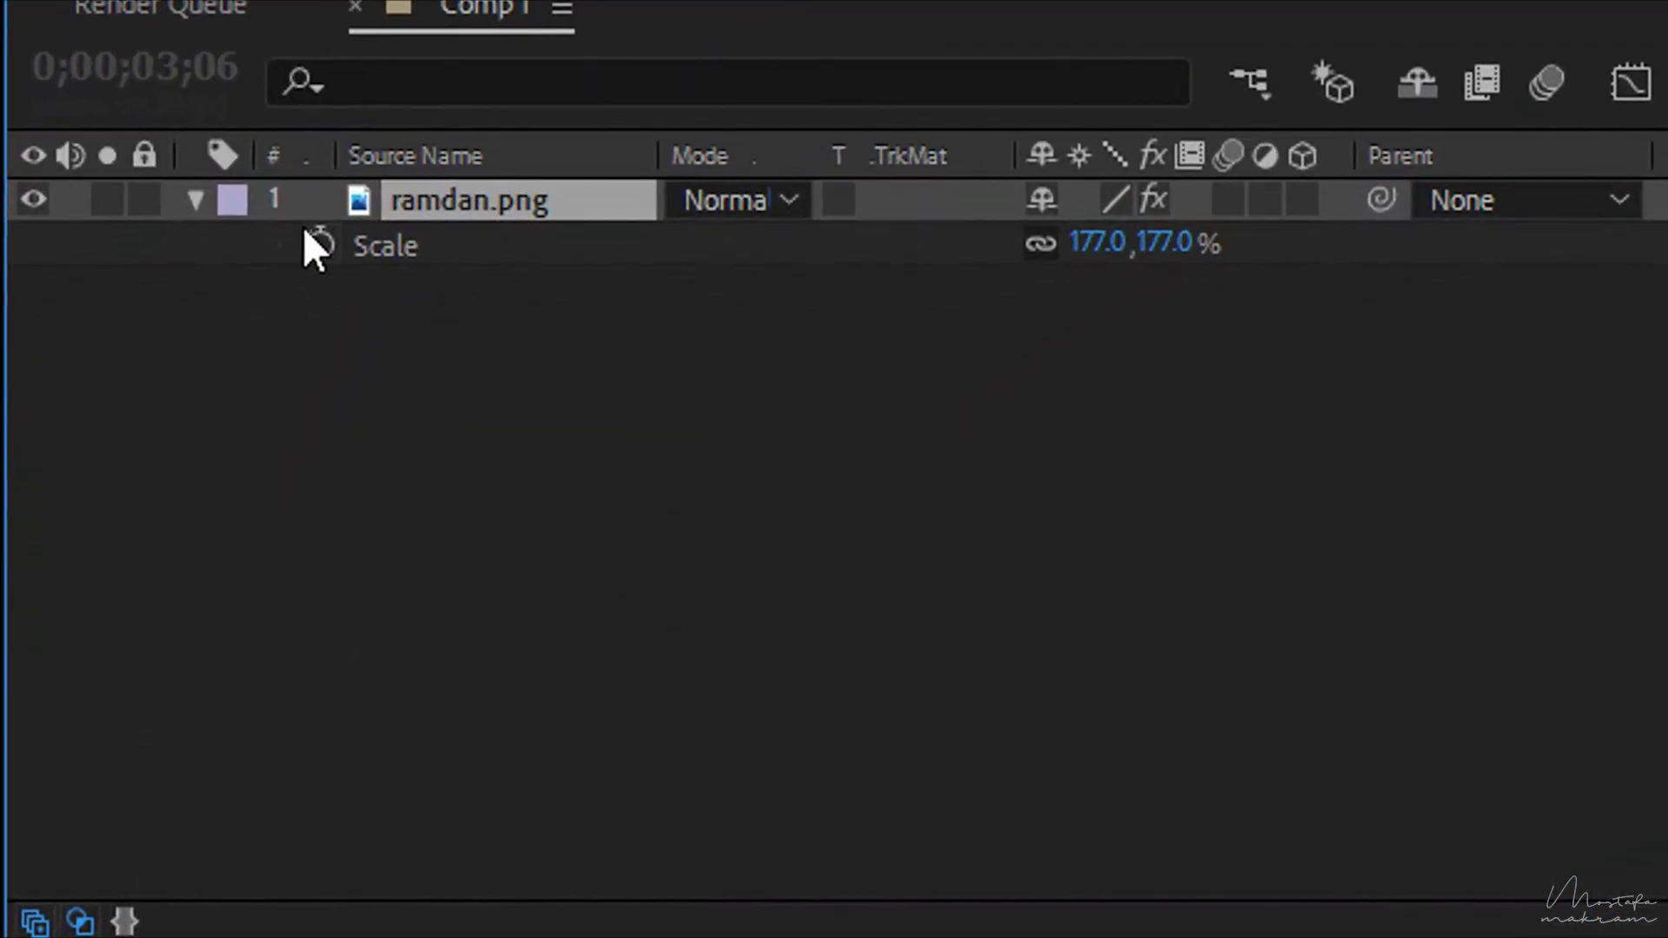
click(320, 245)
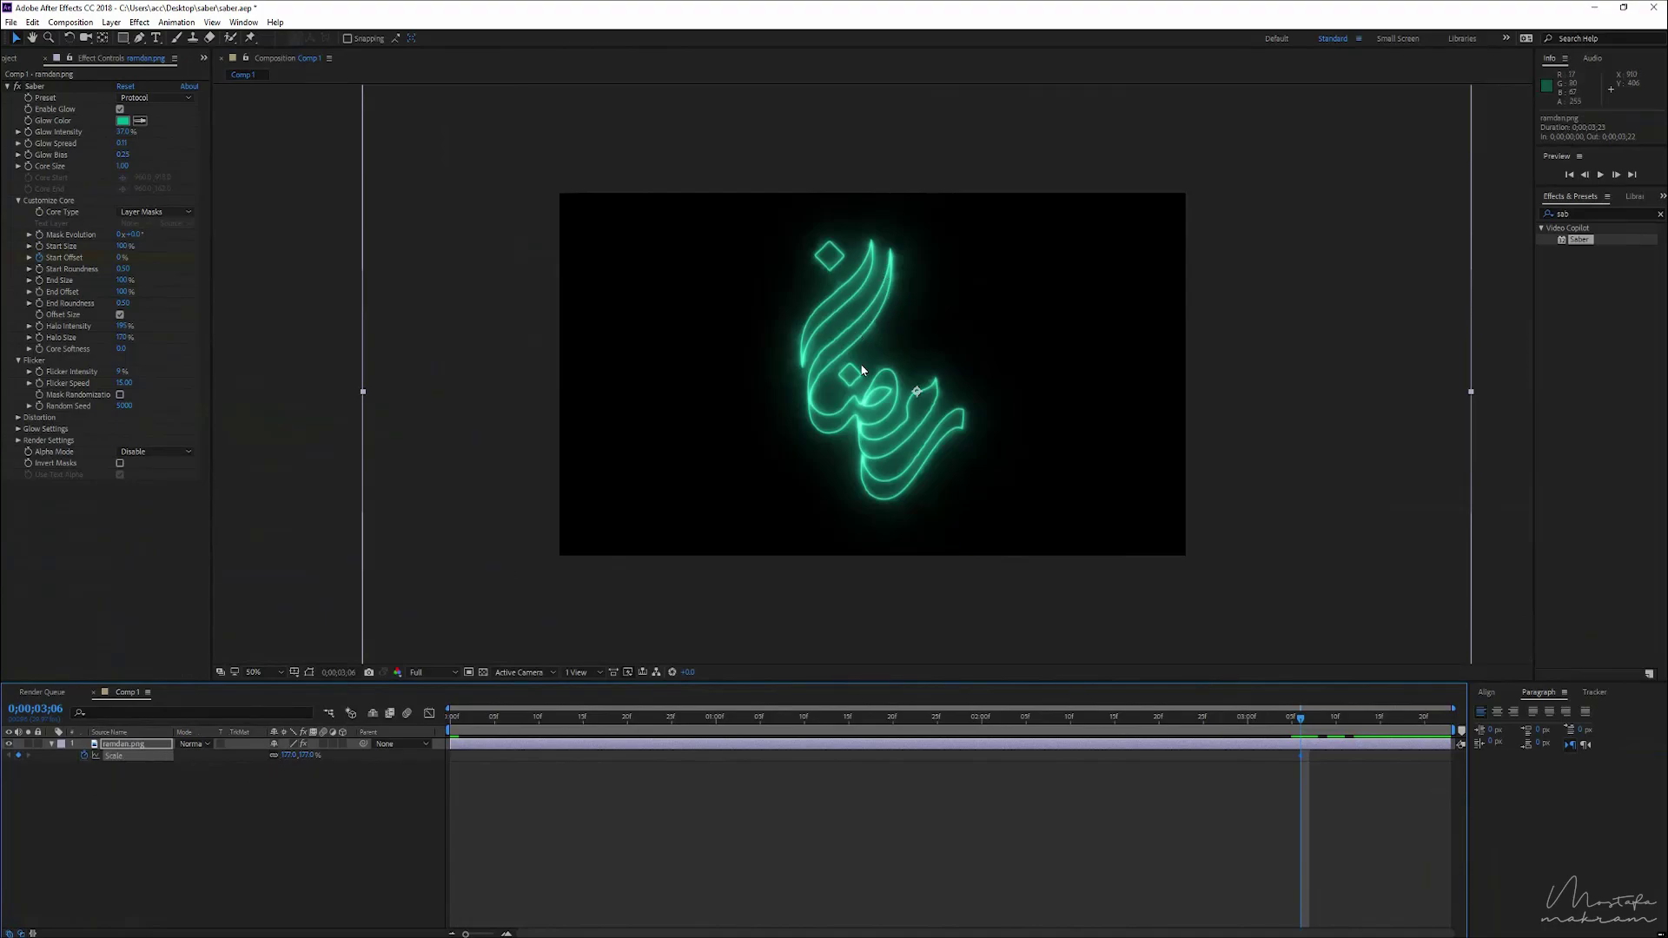
drag(1301, 721, 410, 753)
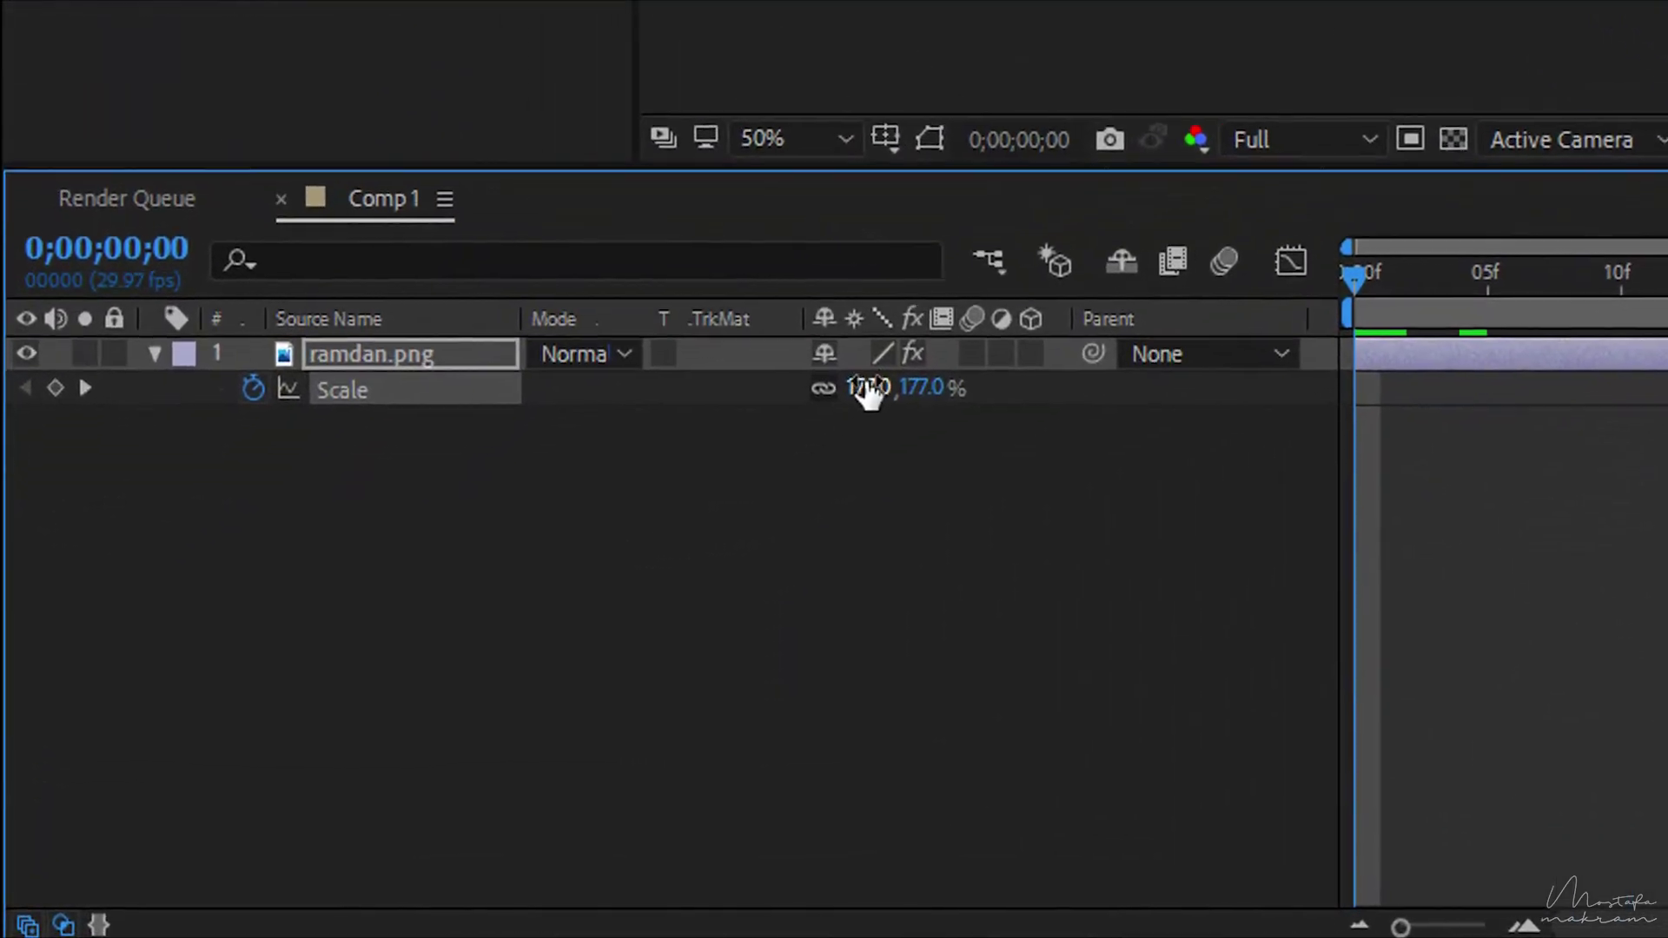
drag(288, 756, 417, 752)
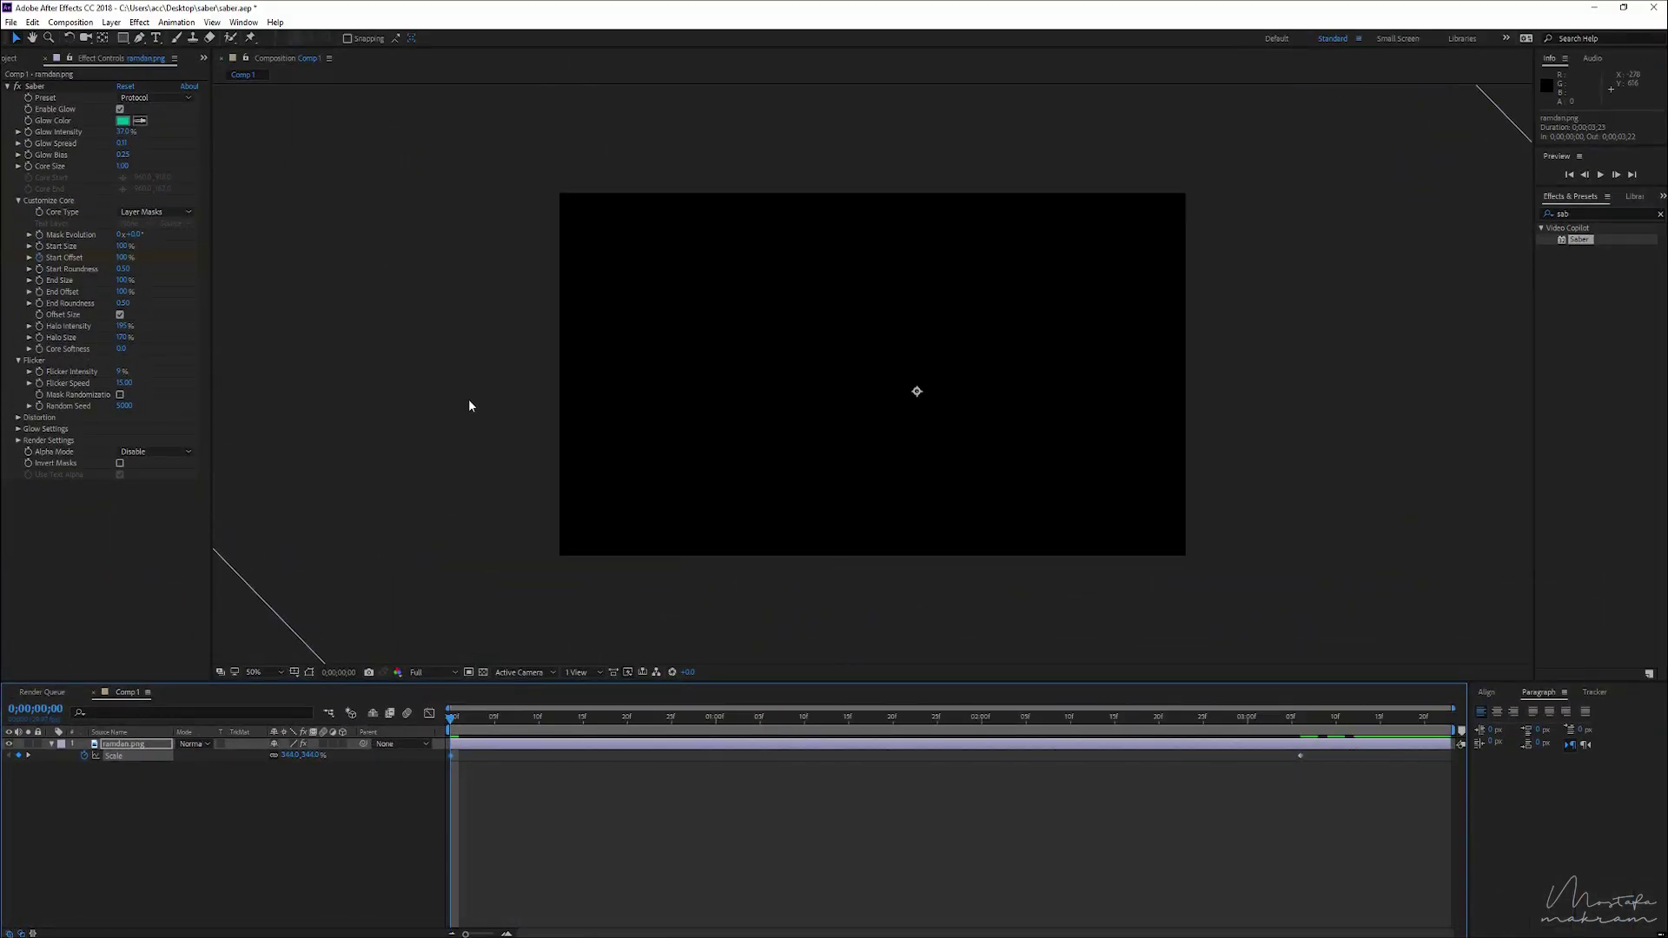
key(space)
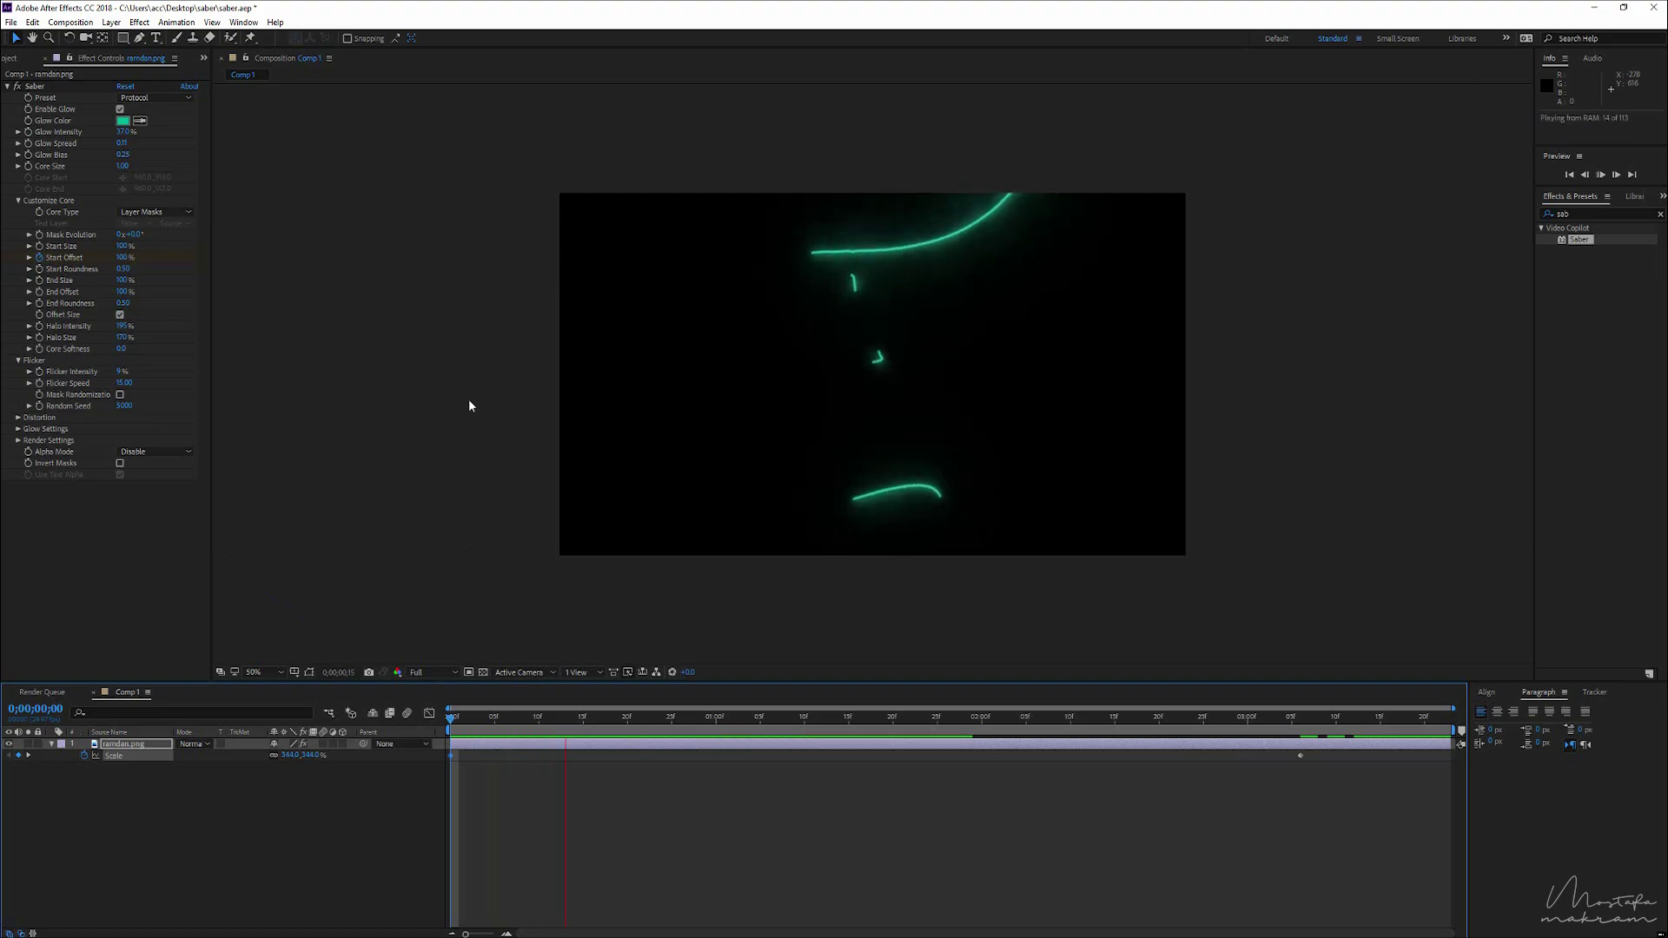